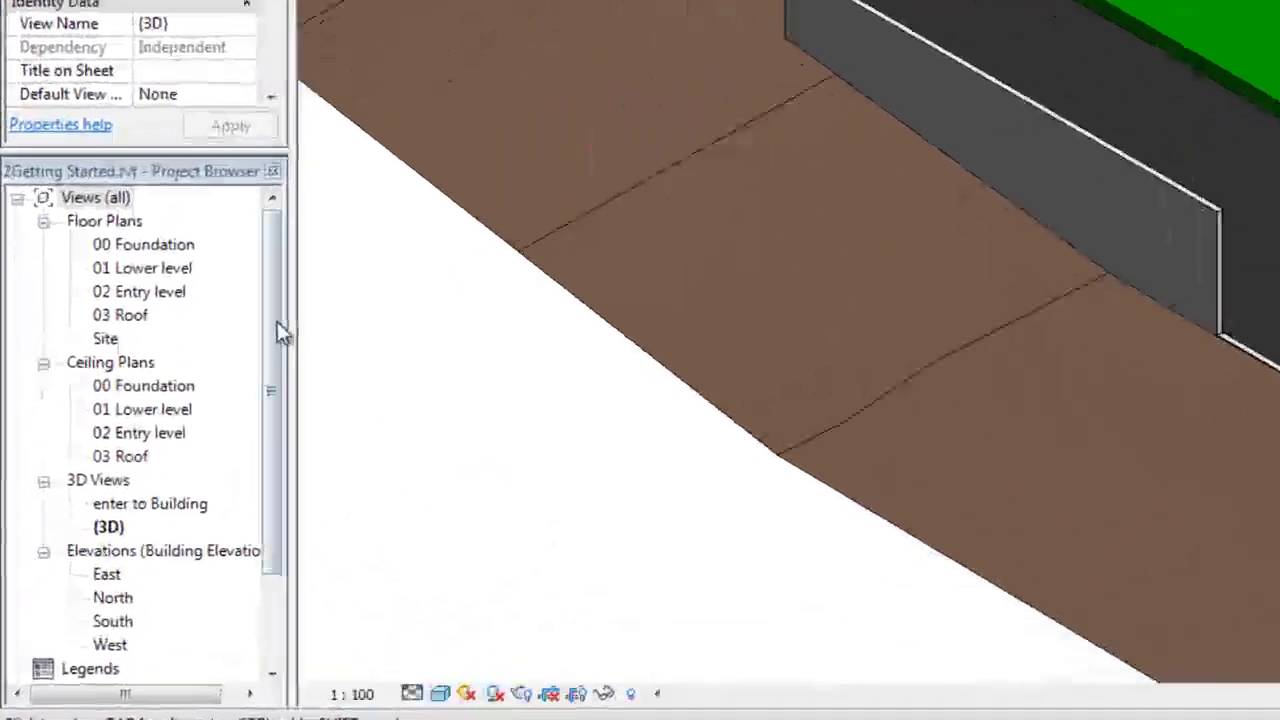
# Scroll the Project Browser to Elevations and open the South elevation view
pyautogui.moveTo(139, 486); pyautogui.dragTo(134, 527)
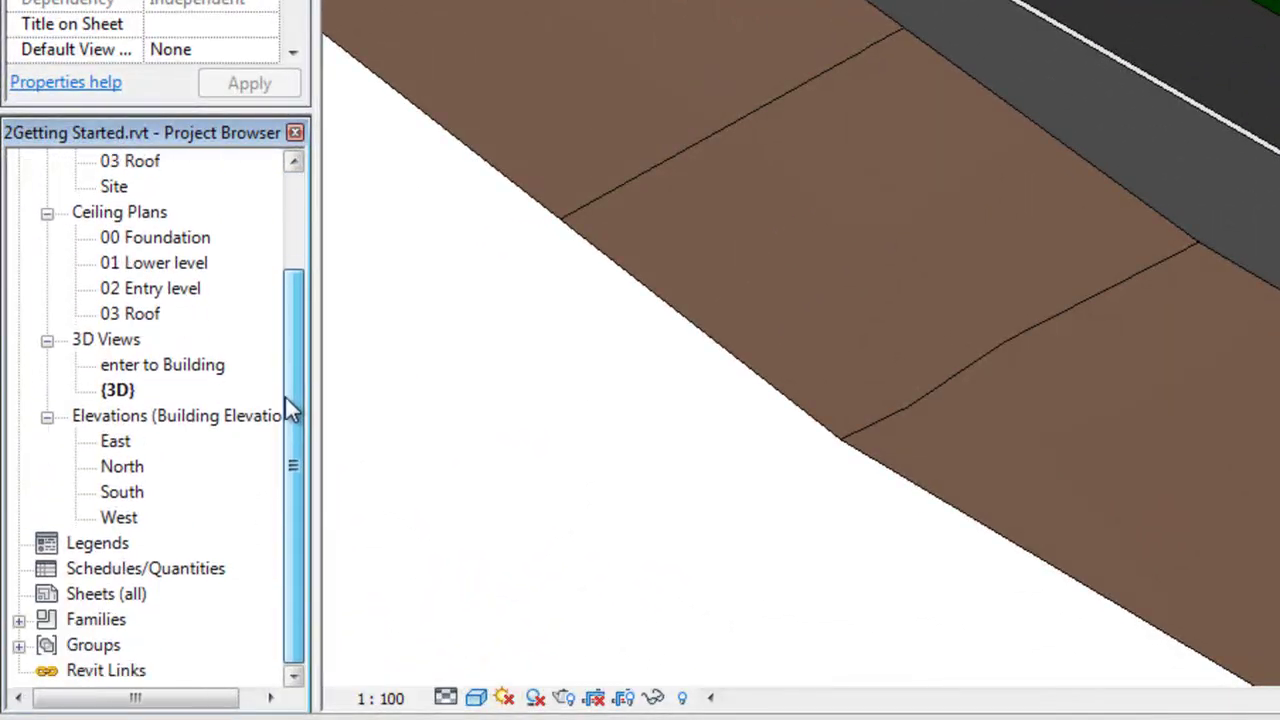
pyautogui.doubleClick(122, 492)
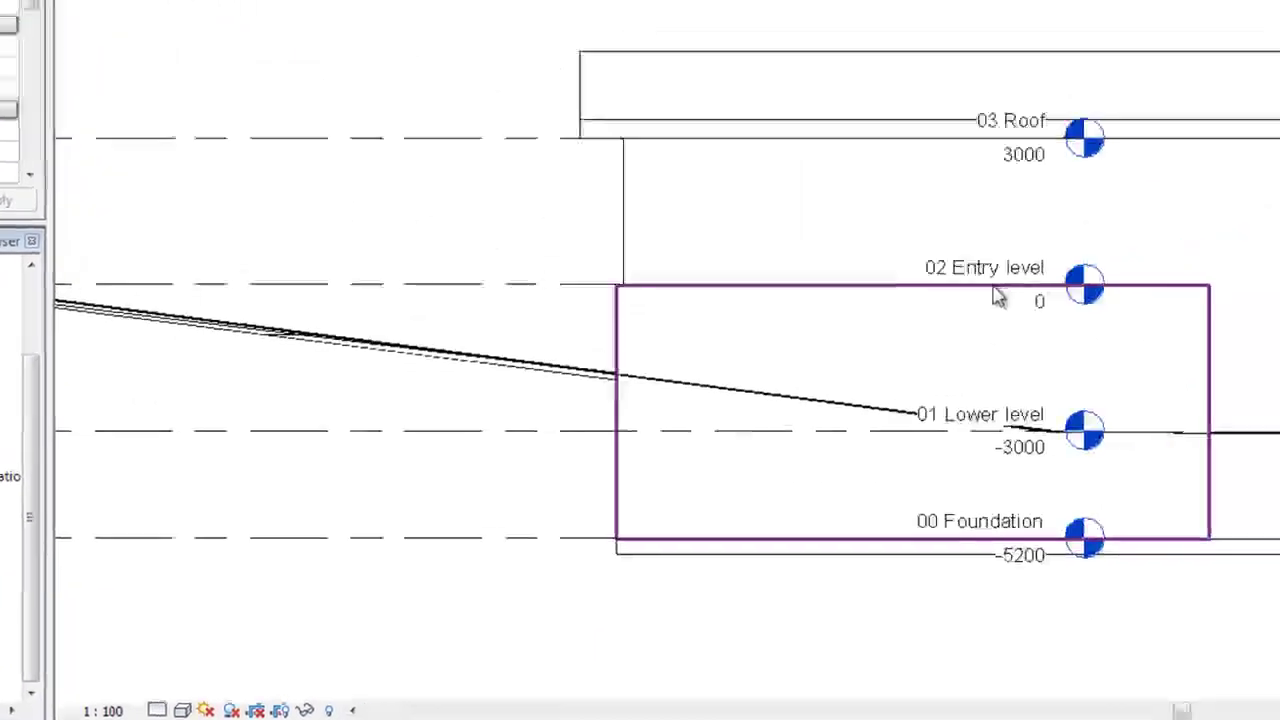
# Zoom out and start the Window tool, then bring up Load Family for a new window family
pyautogui.scroll(-2, 769, 356)
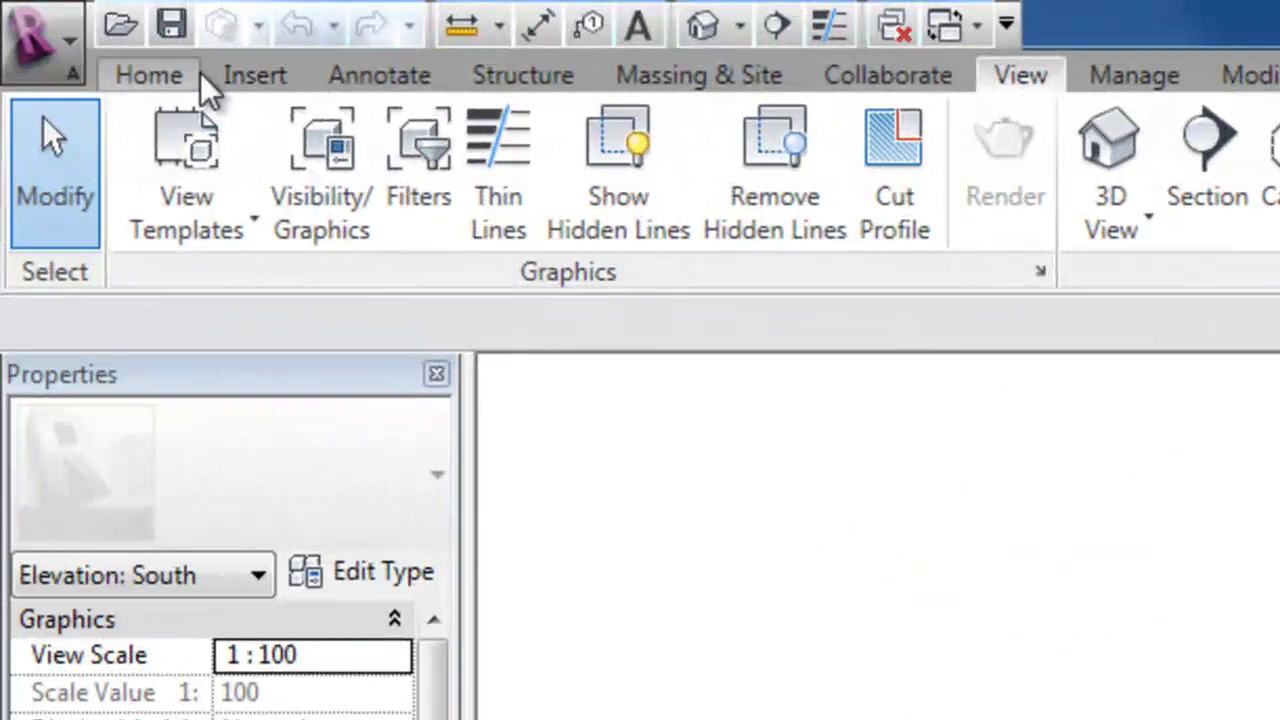
pyautogui.click(190, 82)
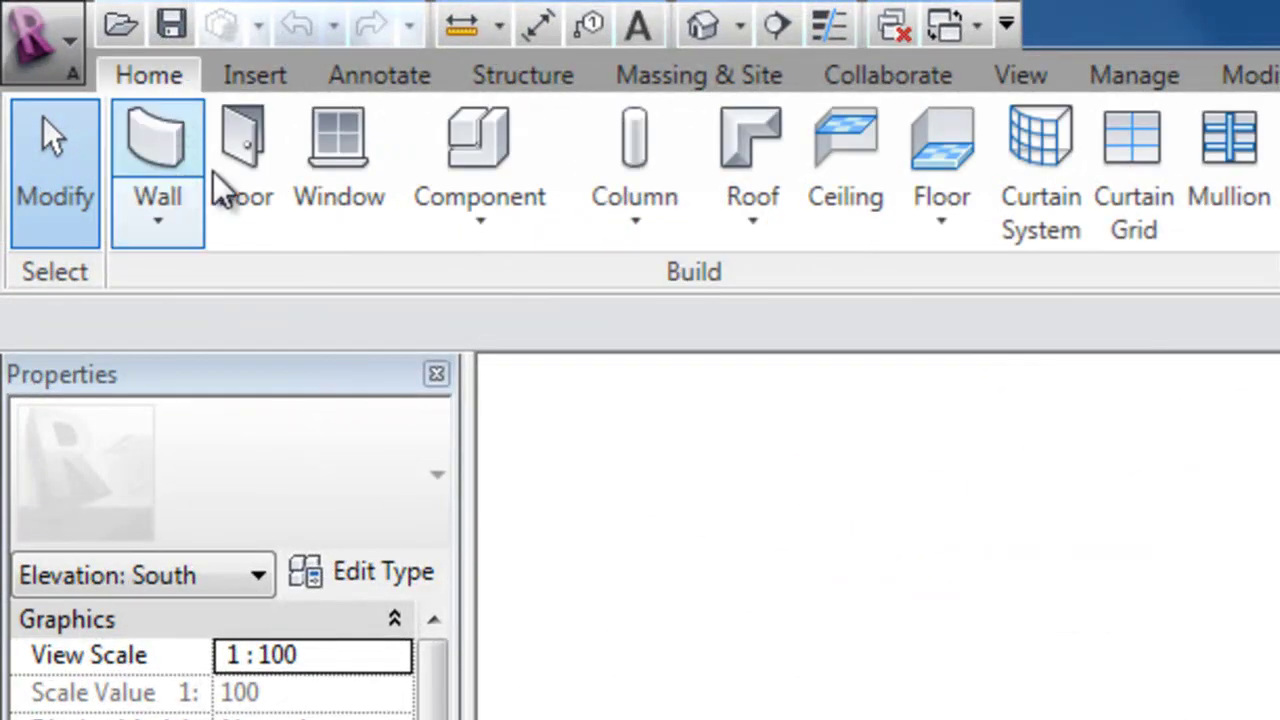
pyautogui.click(352, 183)
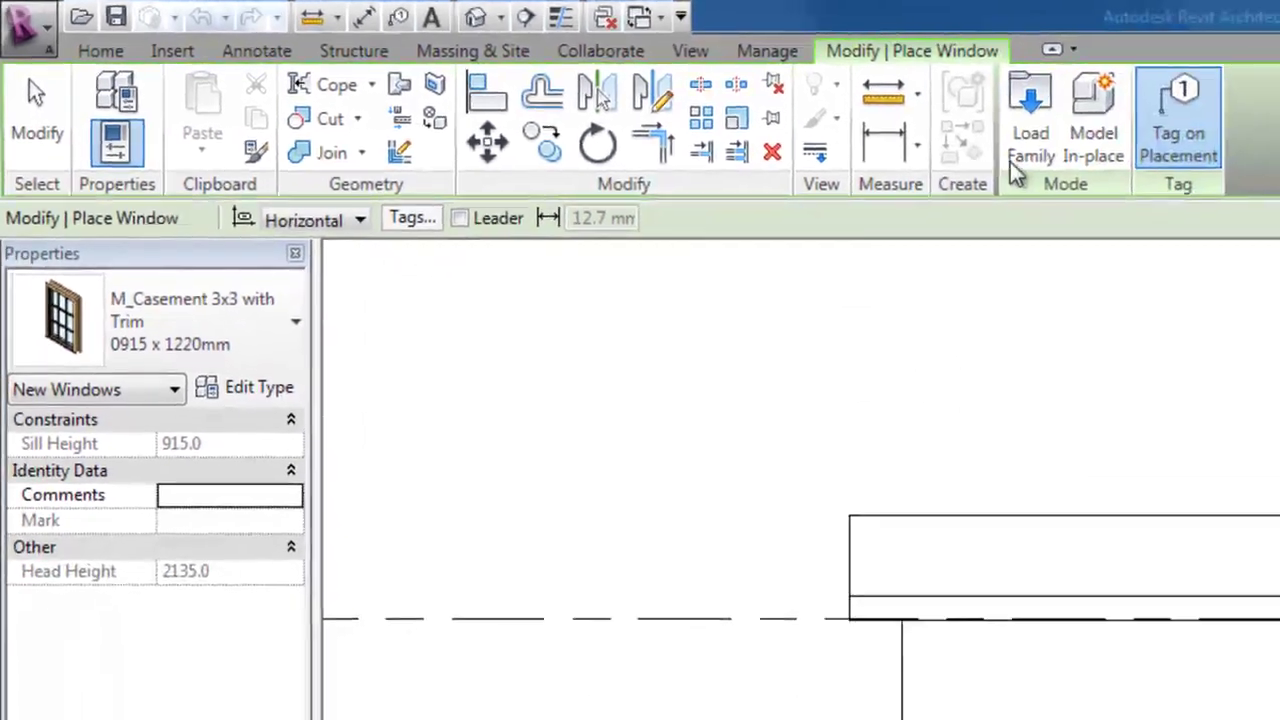
pyautogui.click(1020, 160)
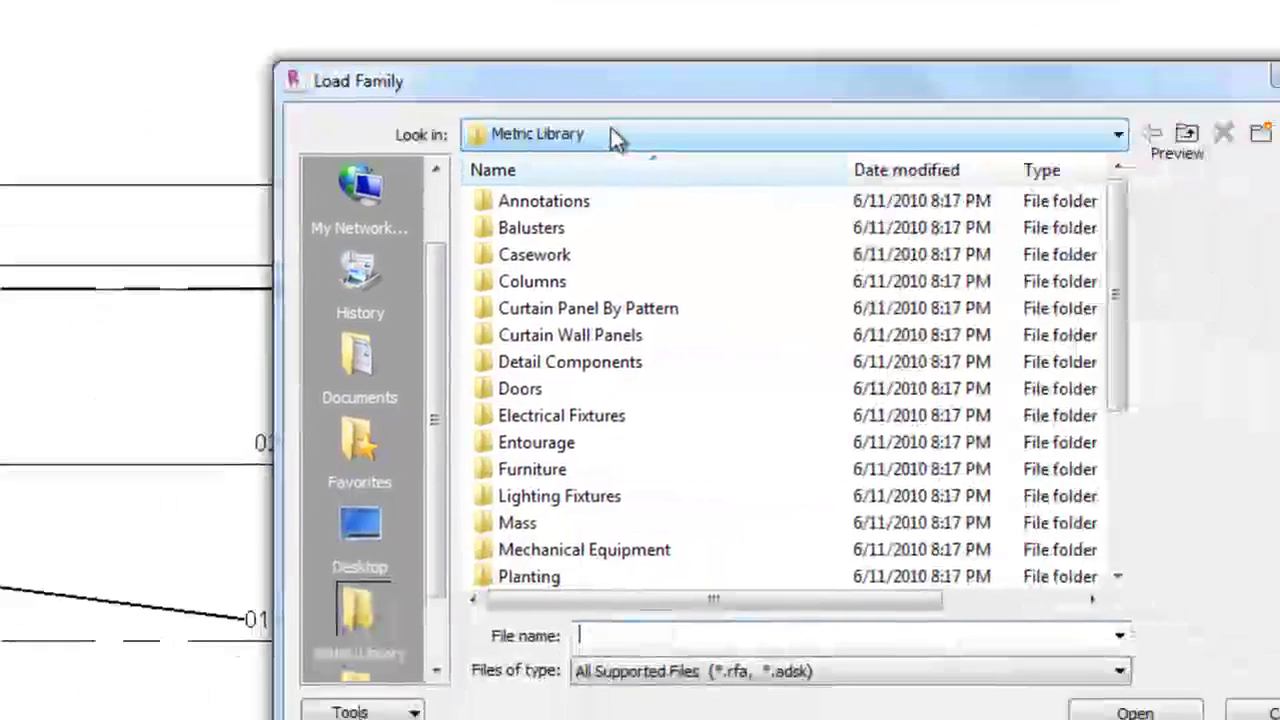
# Browse to RAC 2011 > Metric Library > Windows and load M_Casement 3x3 with Trim.rfa
pyautogui.click(444, 78)
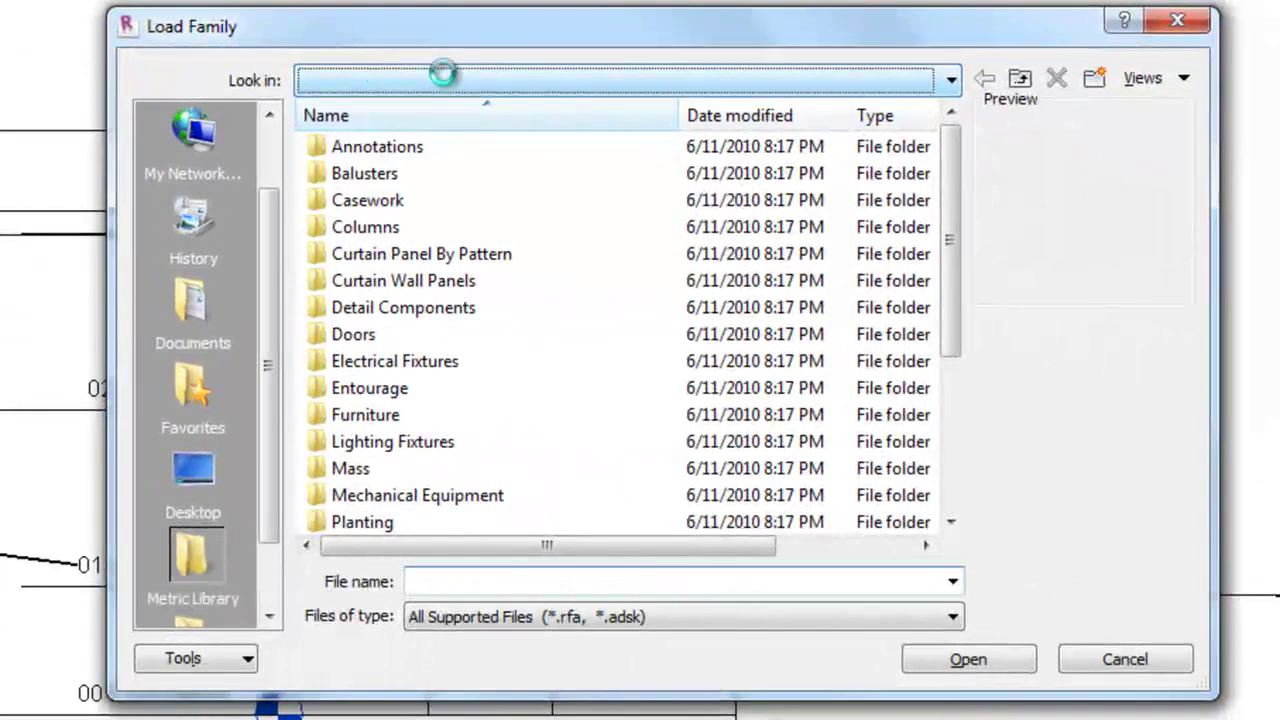
pyautogui.click(444, 78)
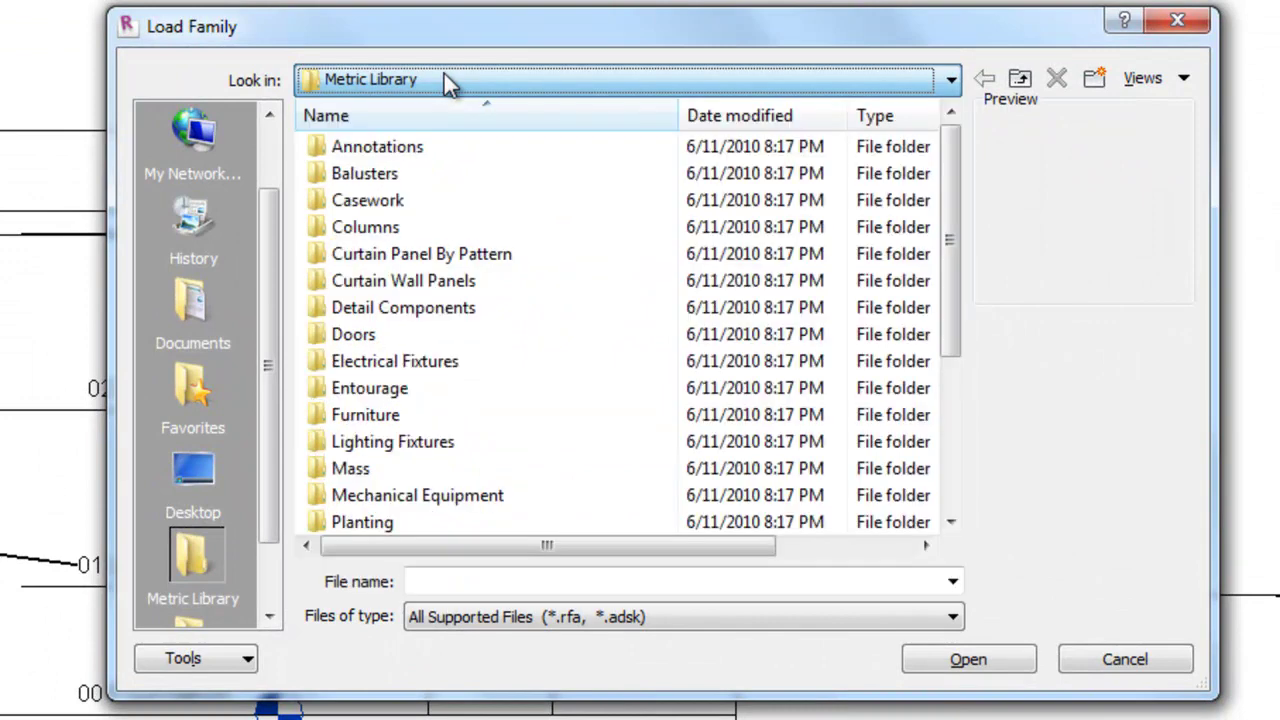
pyautogui.click(444, 78)
pyautogui.click(486, 221)
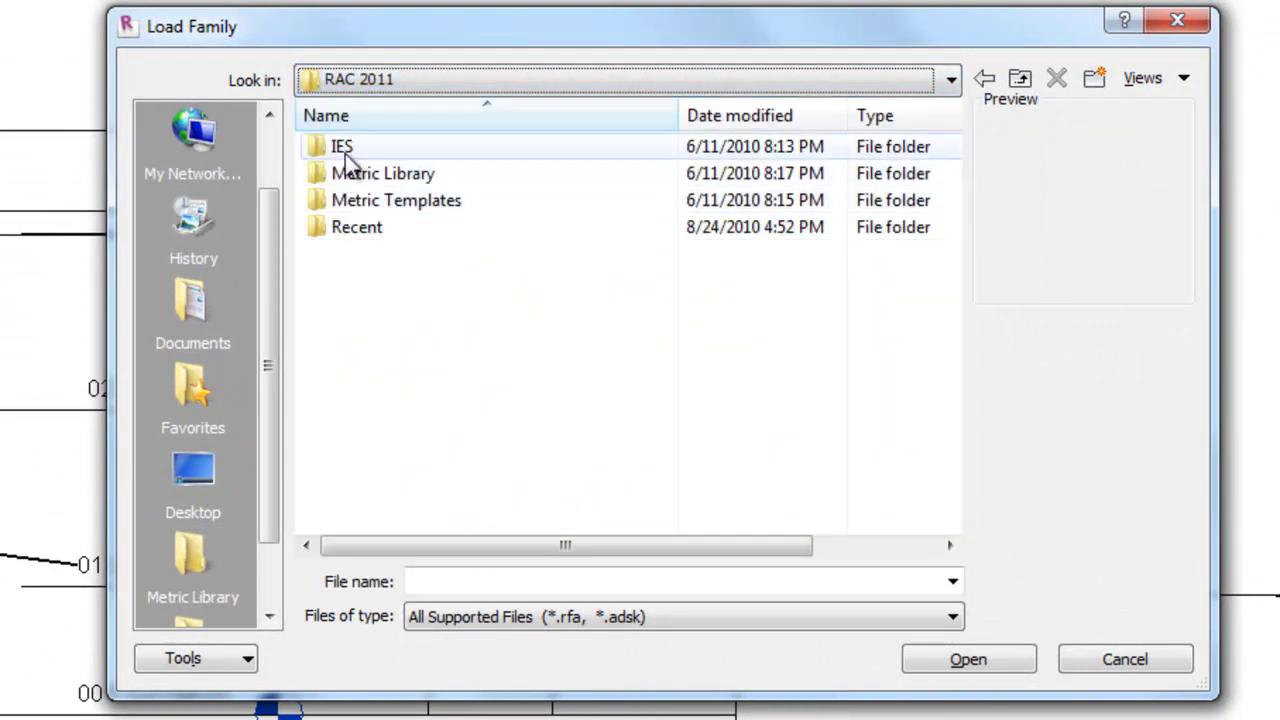
pyautogui.click(382, 178)
pyautogui.doubleClick(385, 185)
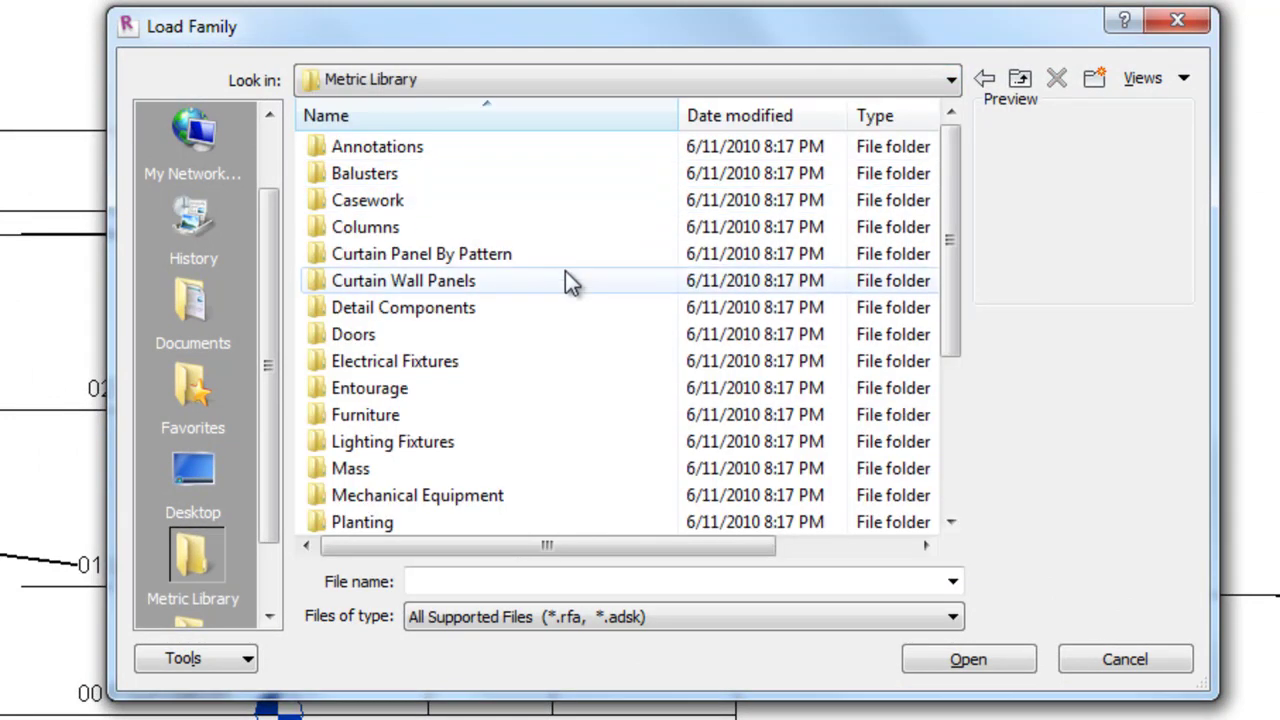
pyautogui.scroll(-1, 958, 297)
pyautogui.scroll(-3, 923, 420)
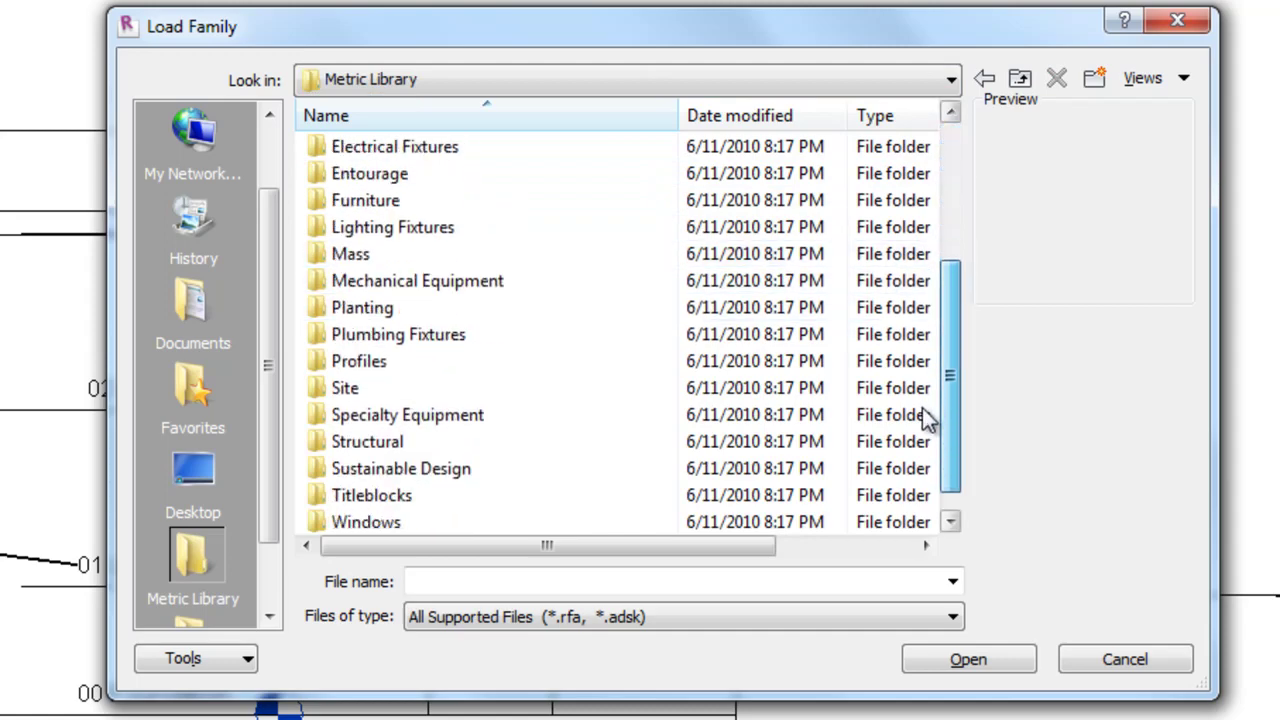
pyautogui.doubleClick(338, 497)
pyautogui.click(488, 204)
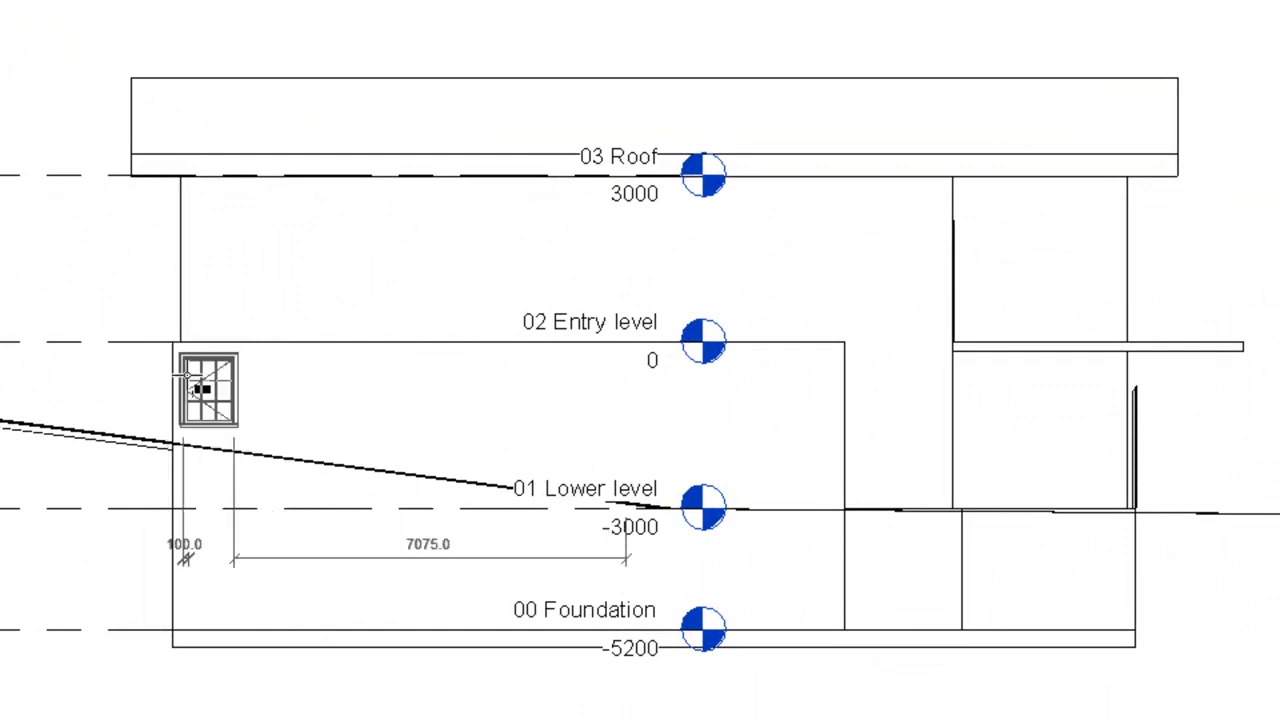
# Place two M_Casement 3x3 with Trim windows side by side in the lower-level wall, then cancel placement
pyautogui.click(281, 388)
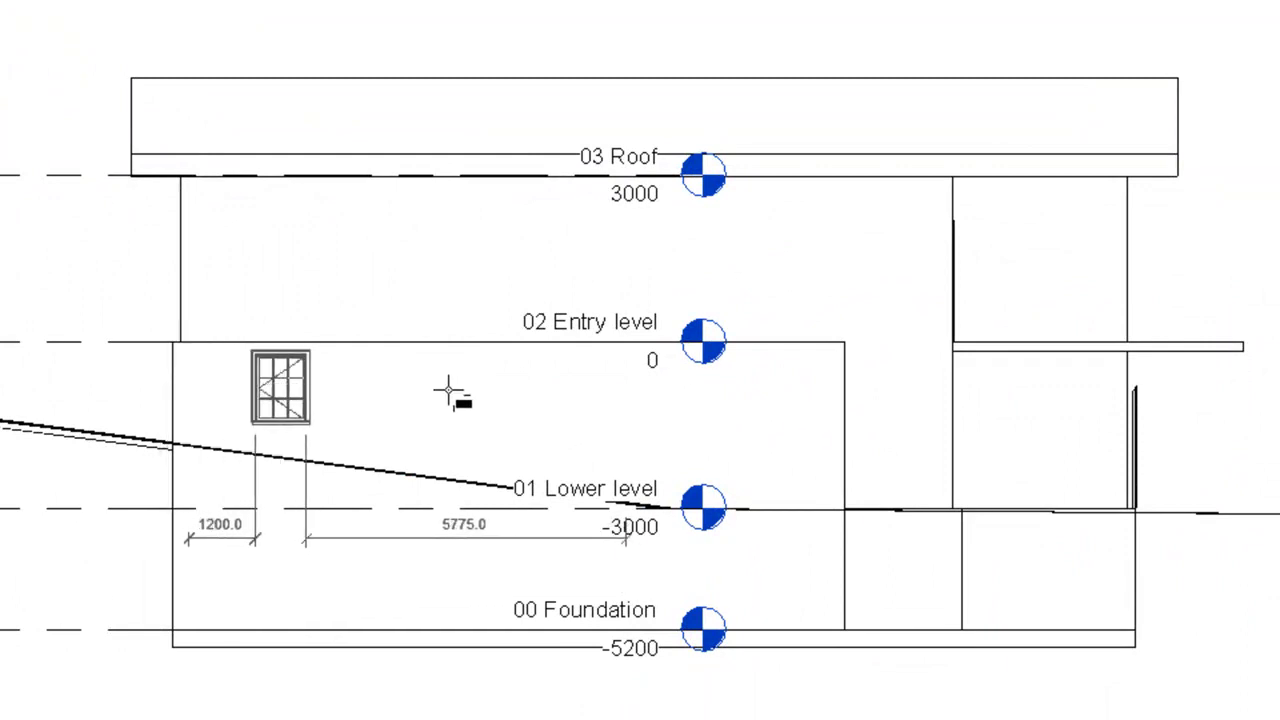
pyautogui.click(445, 388)
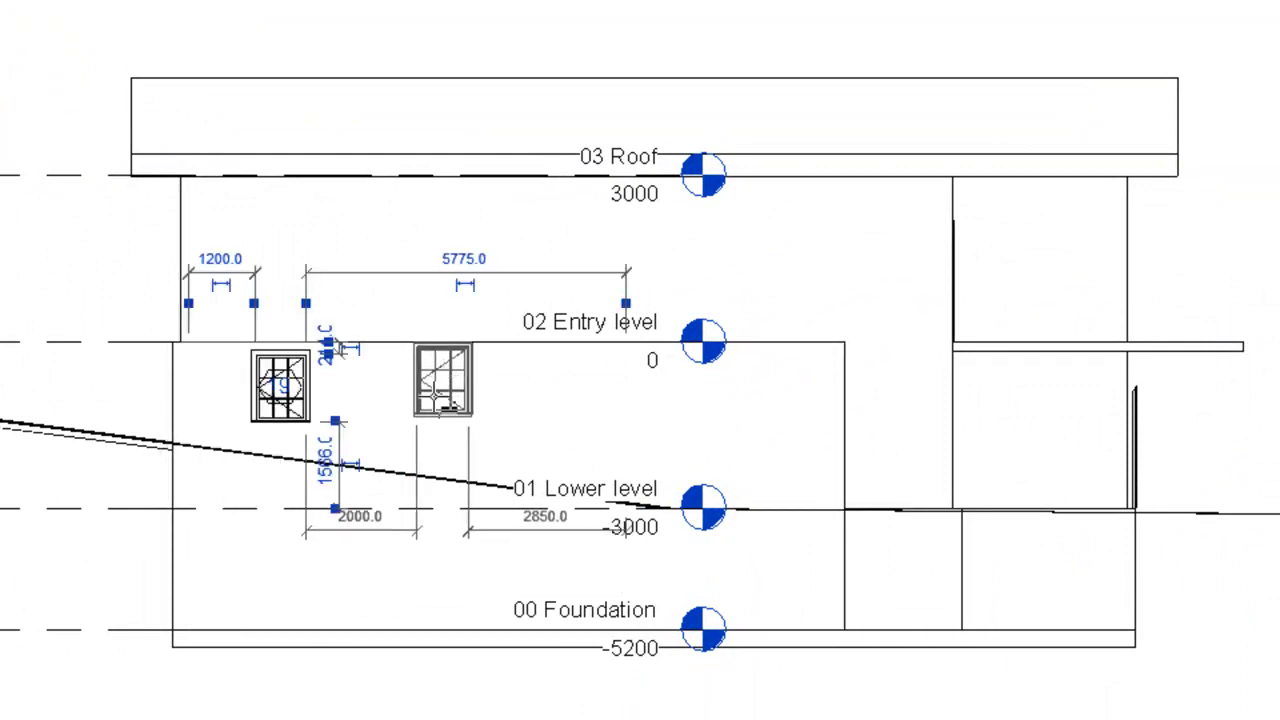
pyautogui.rightClick(429, 337)
pyautogui.click(503, 366)
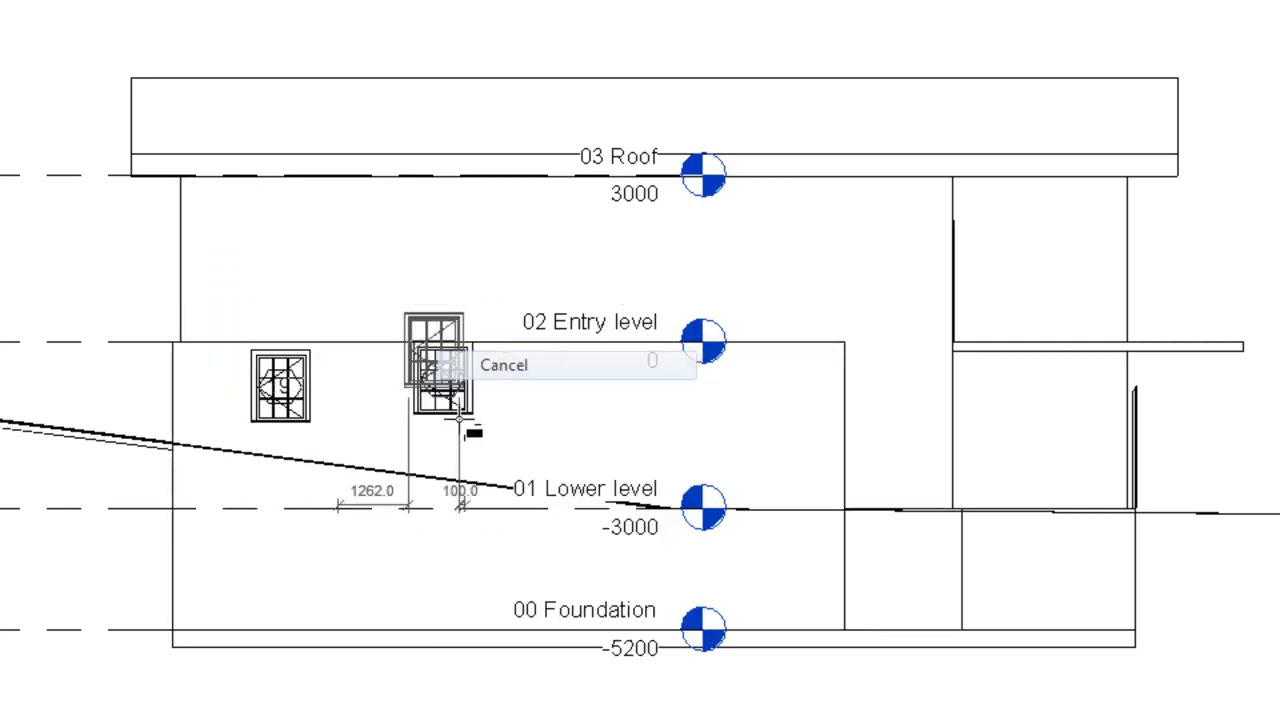
pyautogui.scroll(-1, 440, 378)
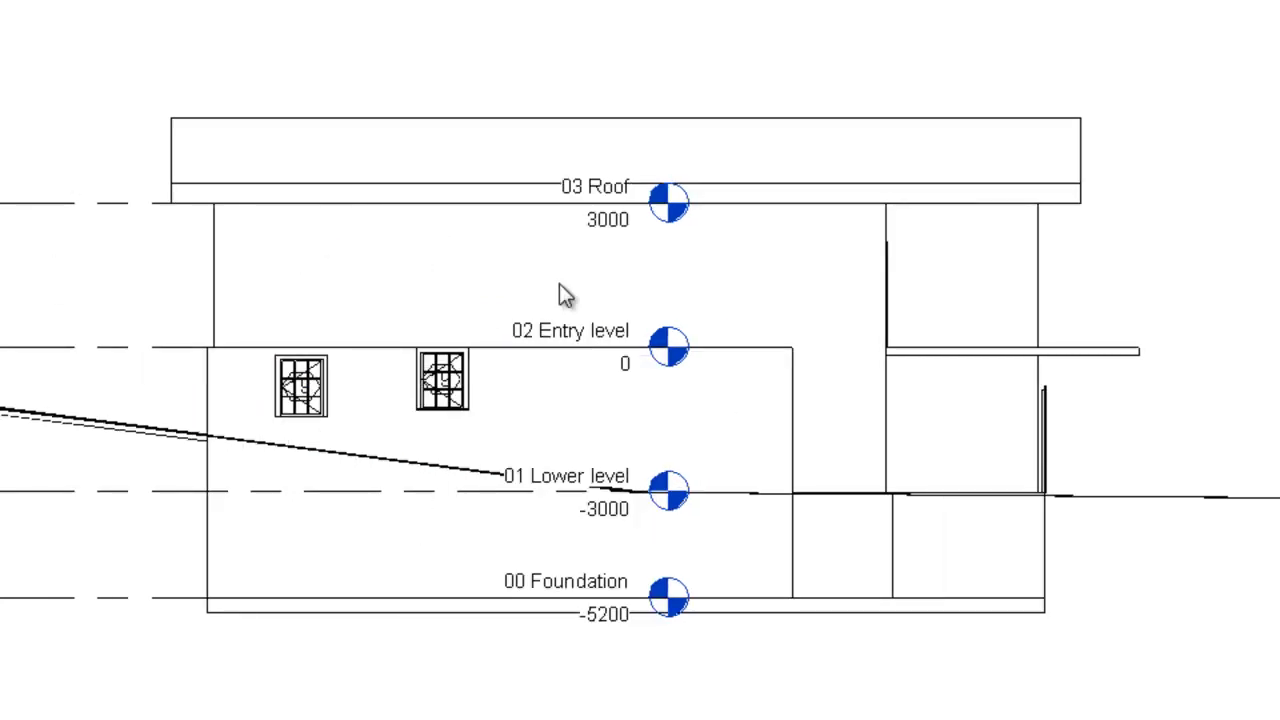
pyautogui.scroll(1, 651, 378)
pyautogui.scroll(-1, 554, 362)
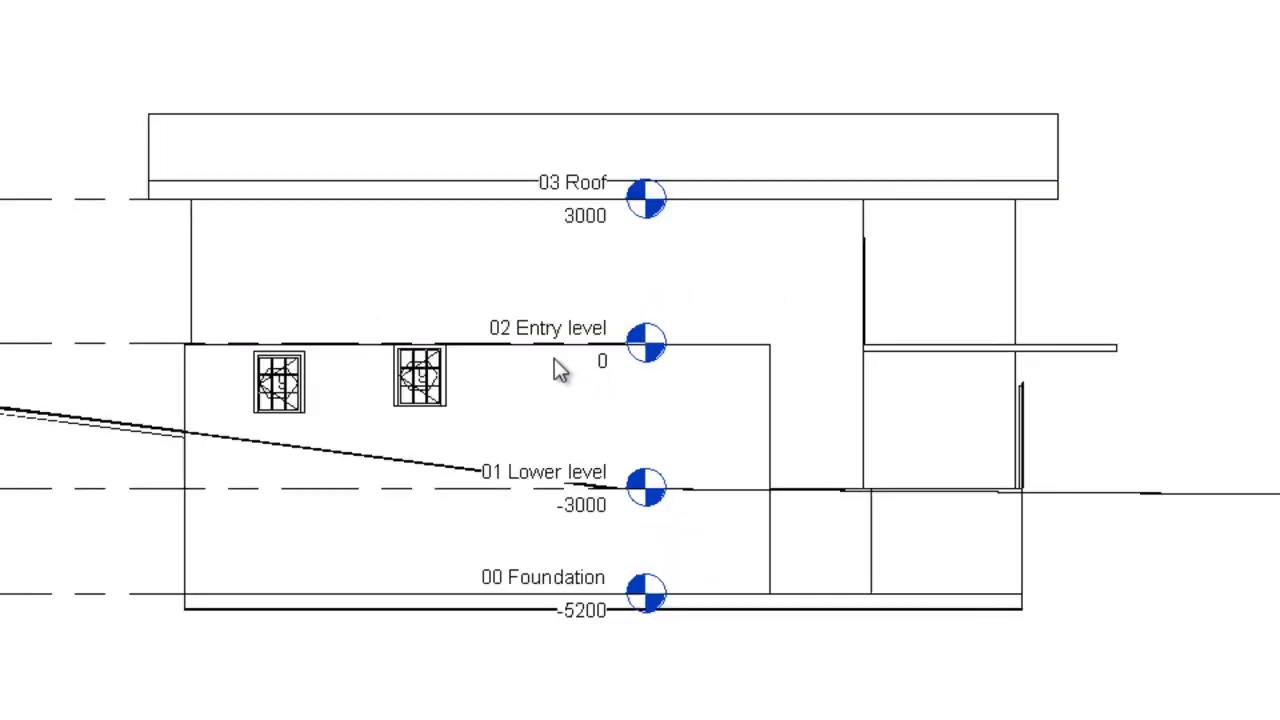
# Open the 01 Lower level reflected ceiling plan and scroll its Properties to View Range
pyautogui.click(176, 497)
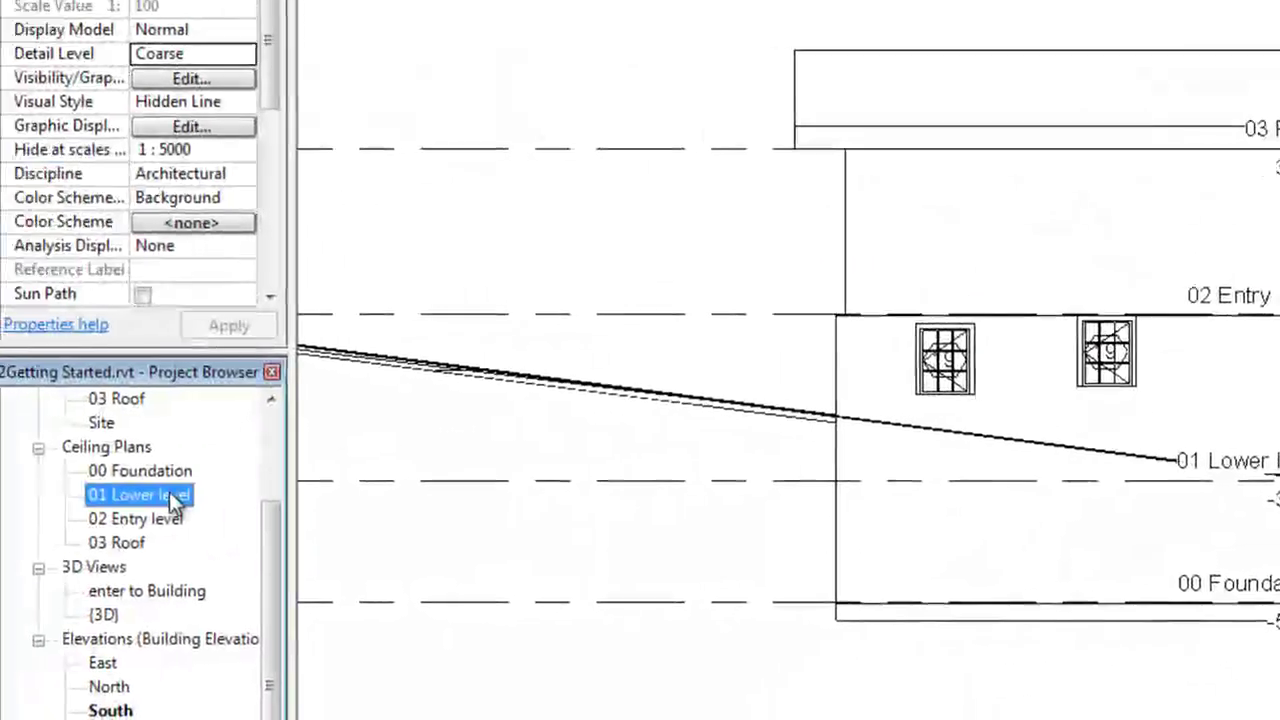
pyautogui.doubleClick(176, 497)
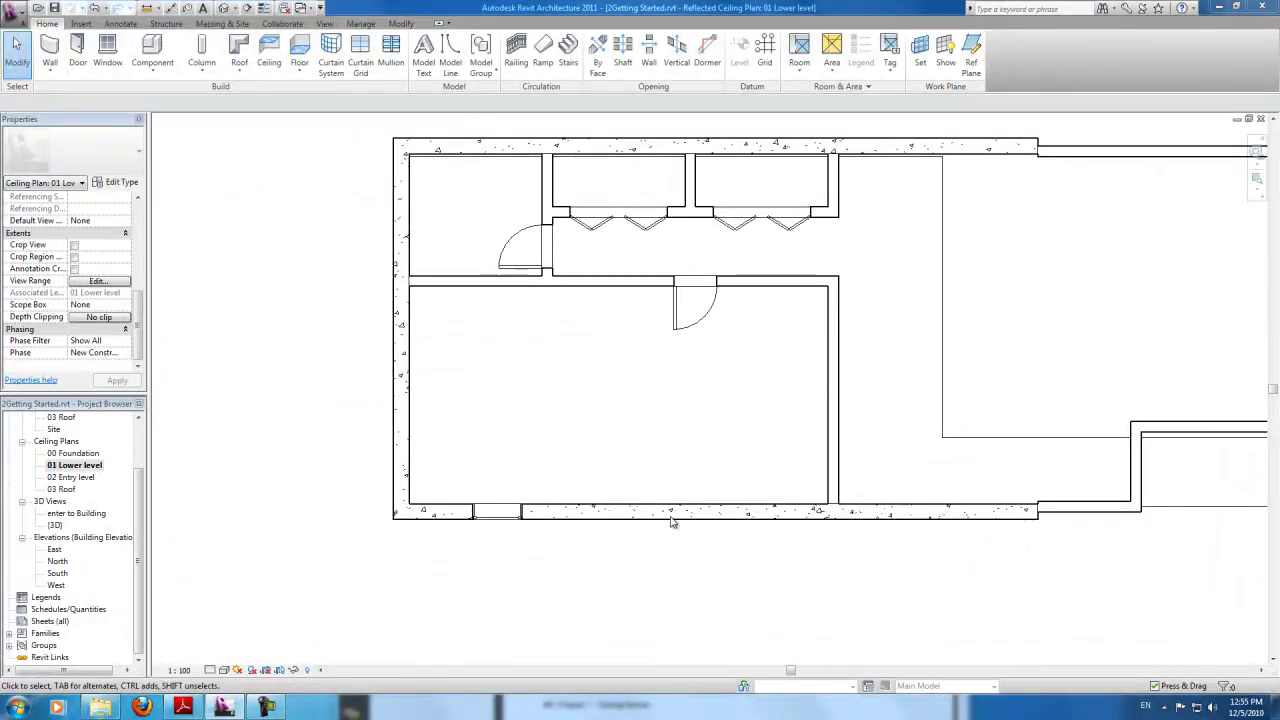
pyautogui.click(655, 514)
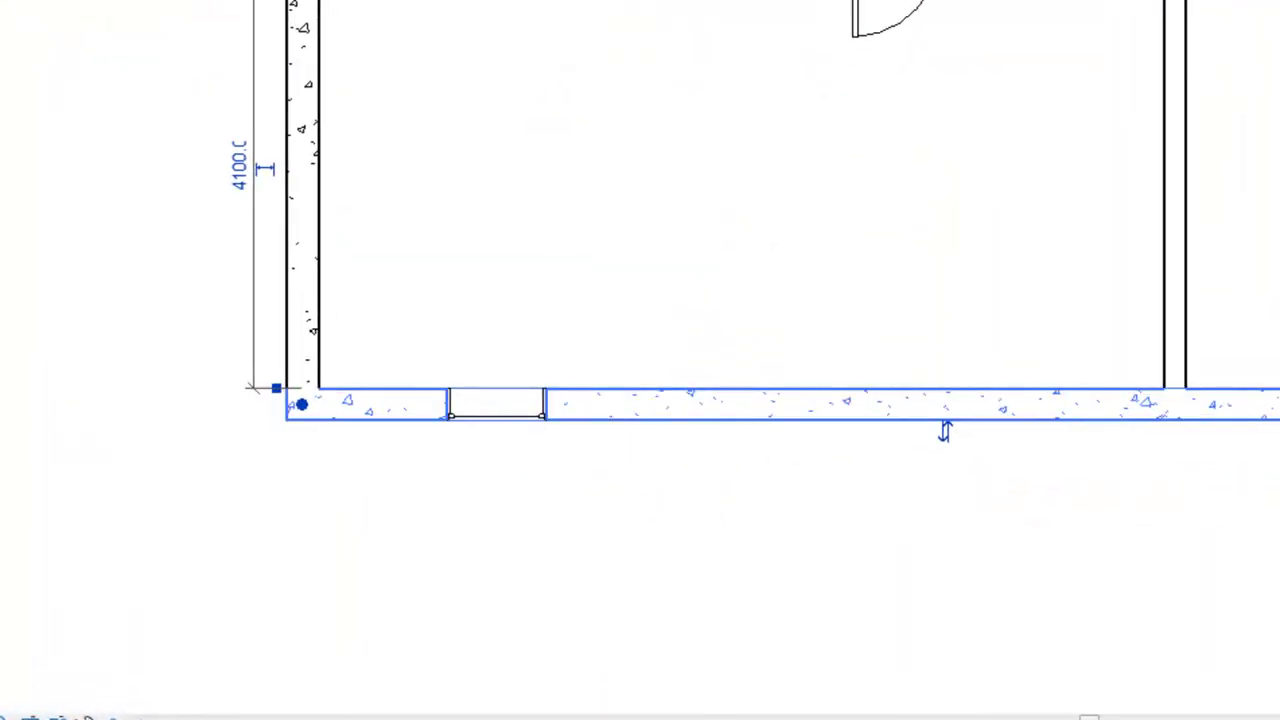
pyautogui.press('m')
pyautogui.press('v')
pyautogui.press('Escape')
pyautogui.click(63, 34)
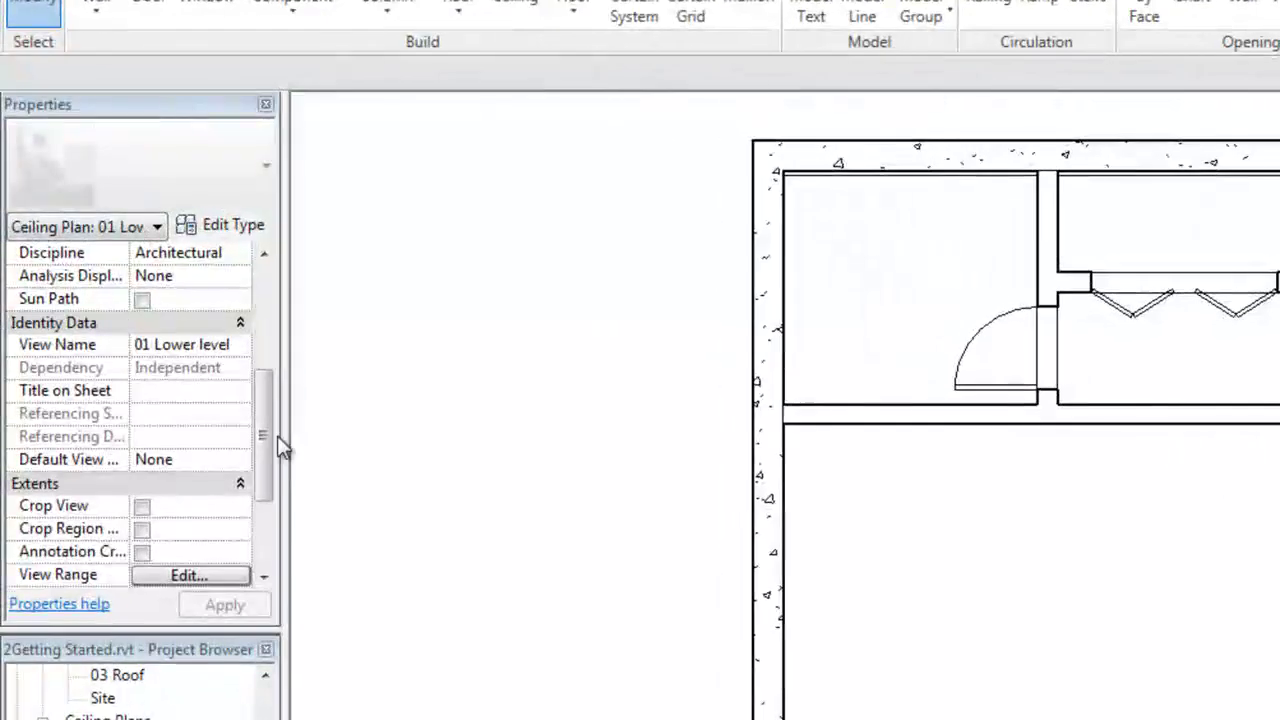
pyautogui.moveTo(144, 295); pyautogui.dragTo(140, 297)
pyautogui.moveTo(268, 448); pyautogui.dragTo(250, 537)
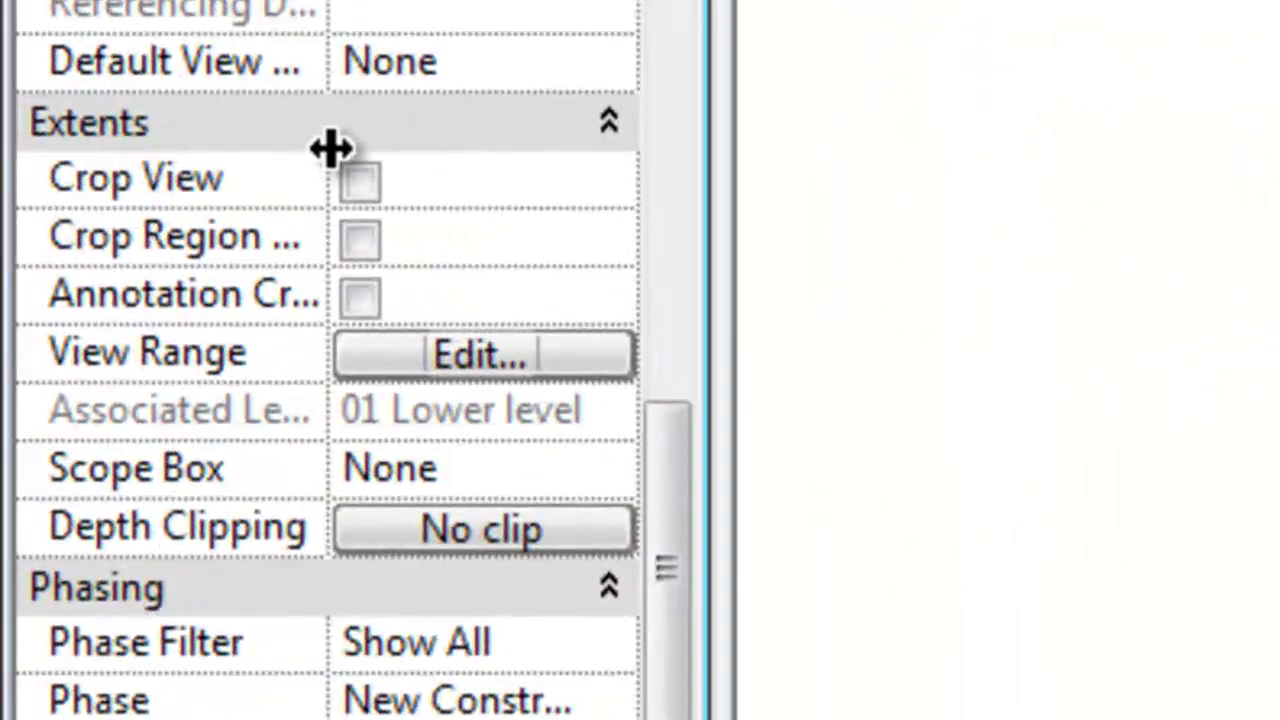
# Change the View Range cut plane offset from 1600 to 2160
pyautogui.click(563, 352)
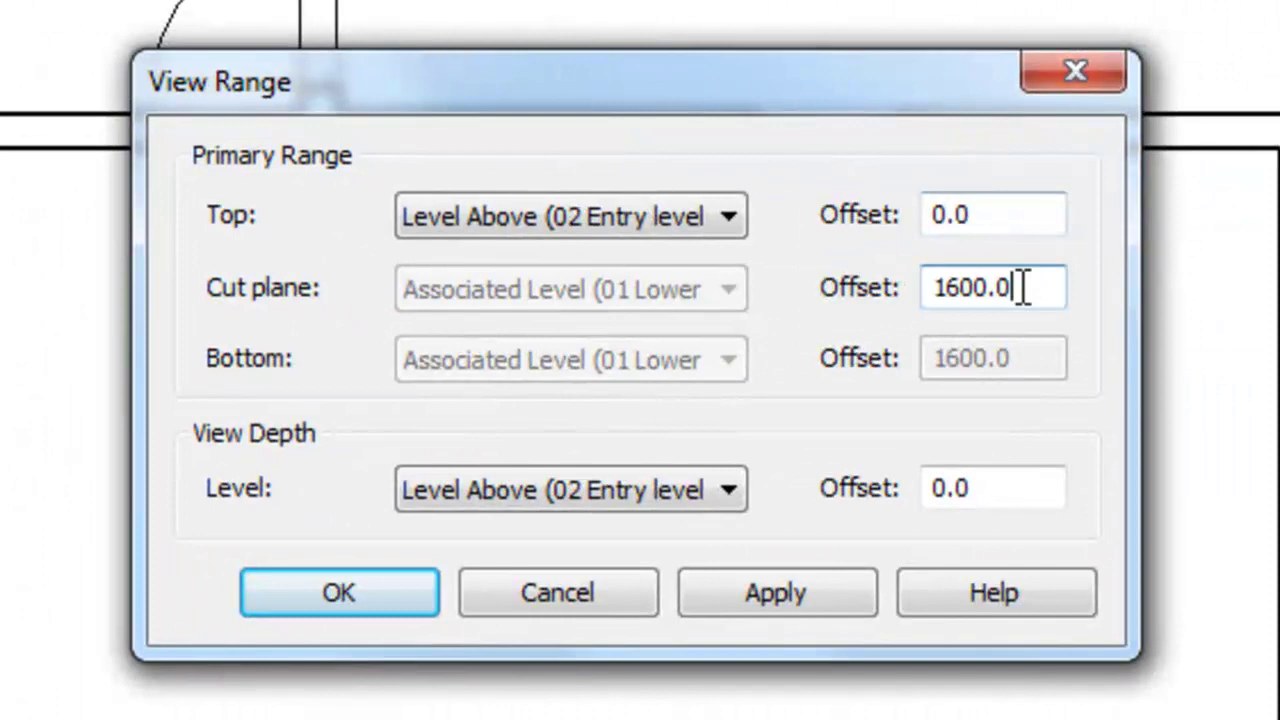
pyautogui.moveTo(1023, 287); pyautogui.dragTo(934, 287)
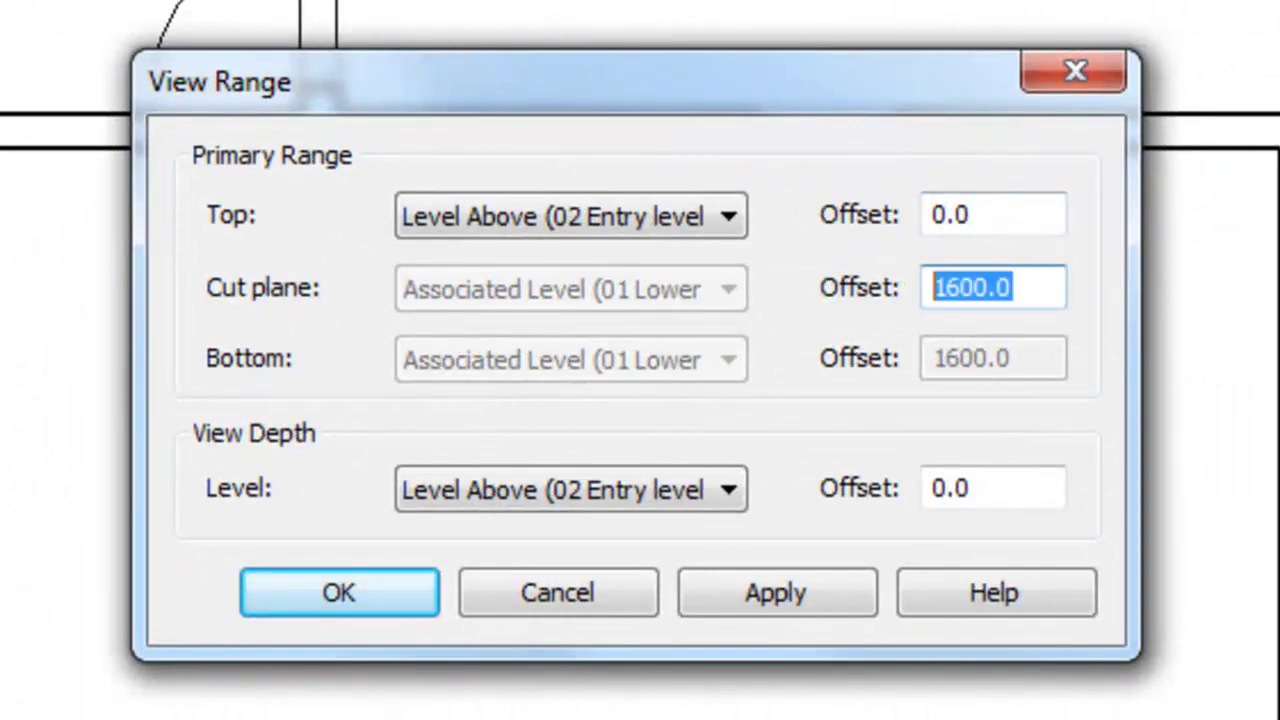
pyautogui.write('21')
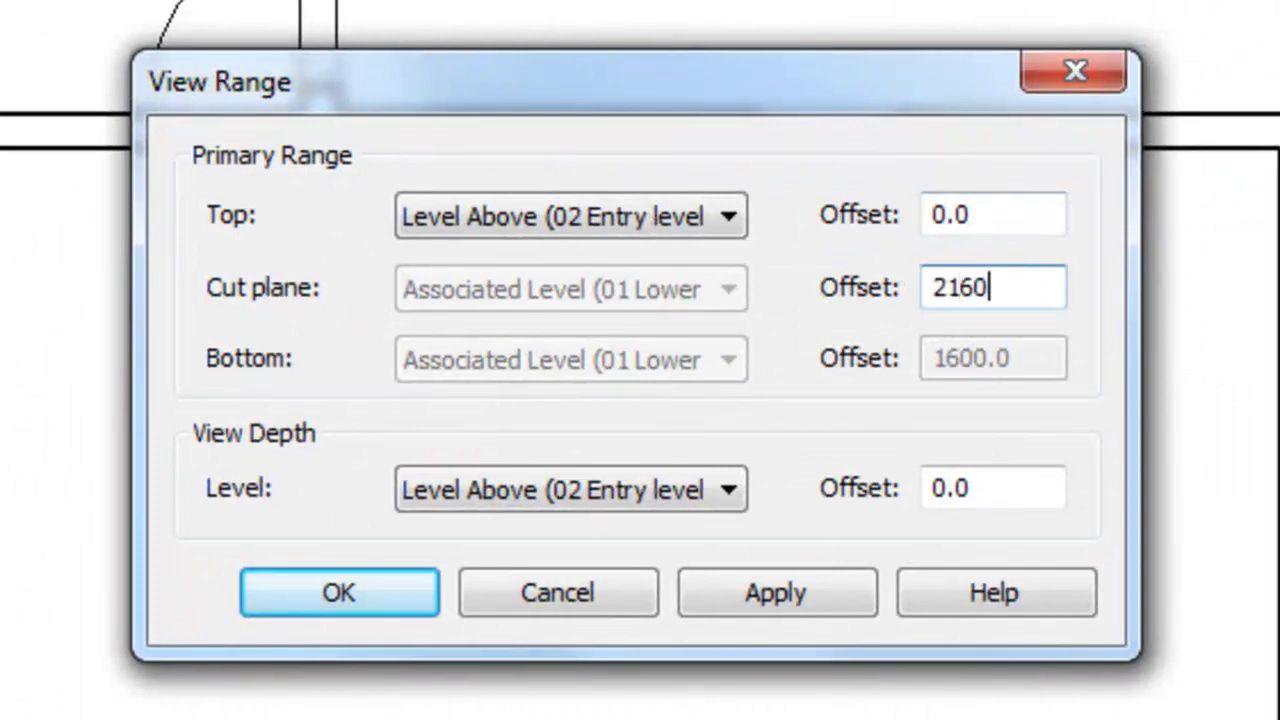
pyautogui.write('60')
pyautogui.press('Return')
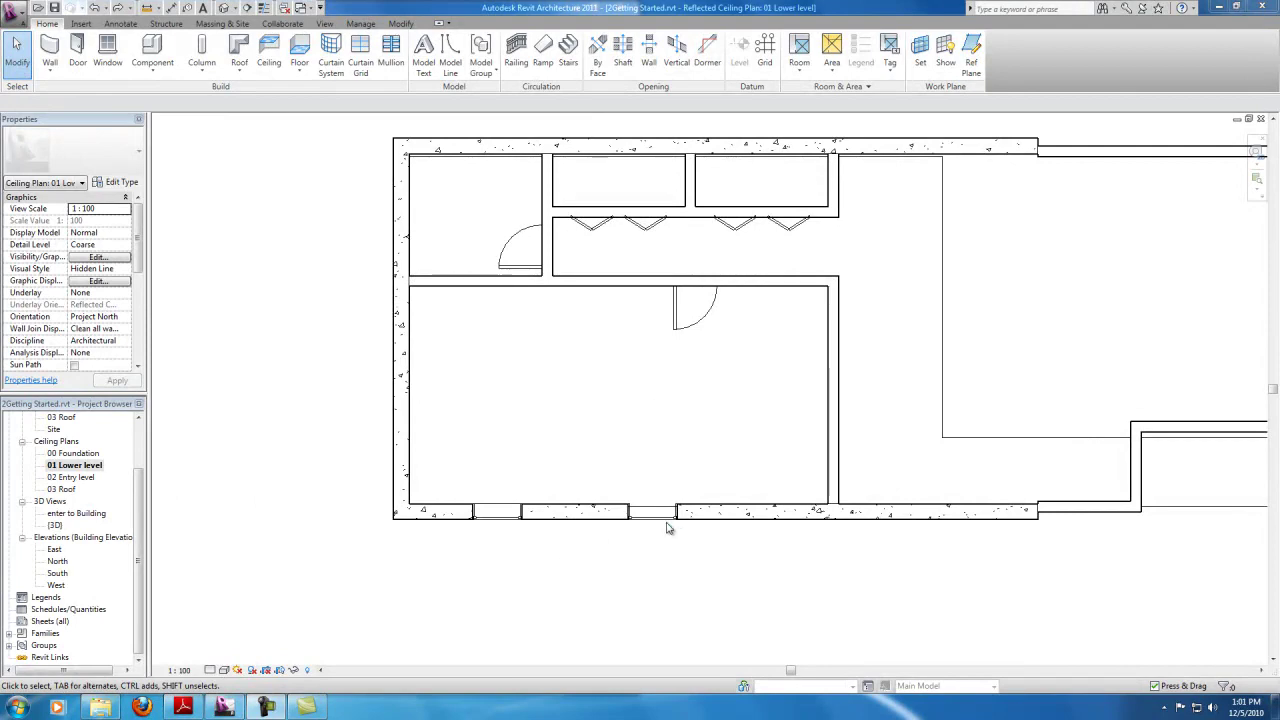
# Slide the right window along the bottom wall to sit 200.0 from the wall end
pyautogui.click(660, 514)
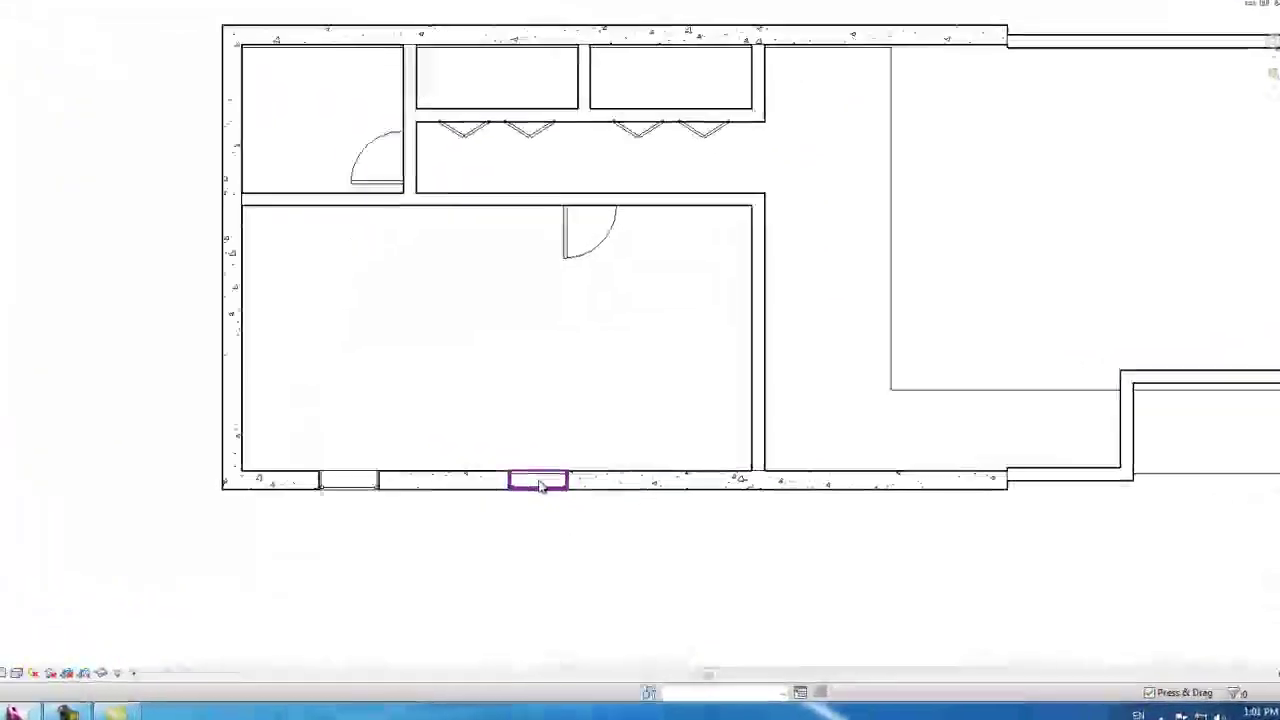
pyautogui.moveTo(401, 443)
pyautogui.mouseDown()
pyautogui.moveTo(457, 443)
pyautogui.moveTo(420, 443)
pyautogui.mouseUp()
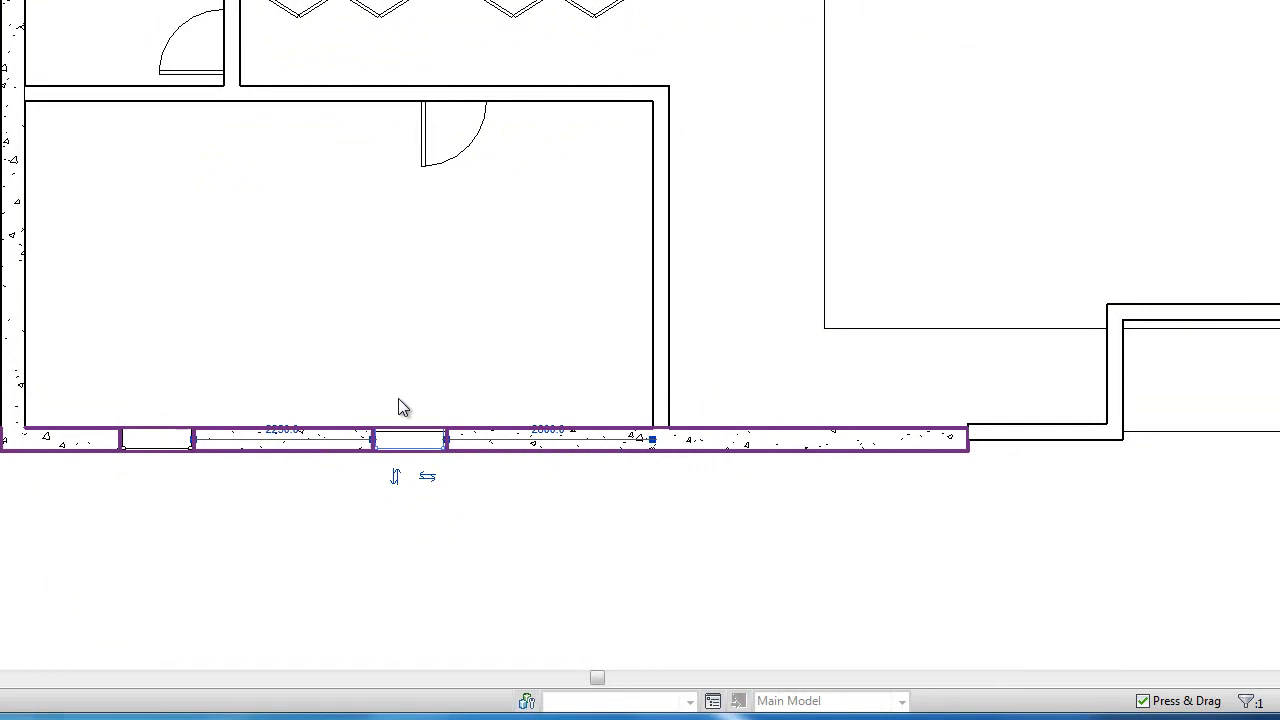
pyautogui.click(540, 428)
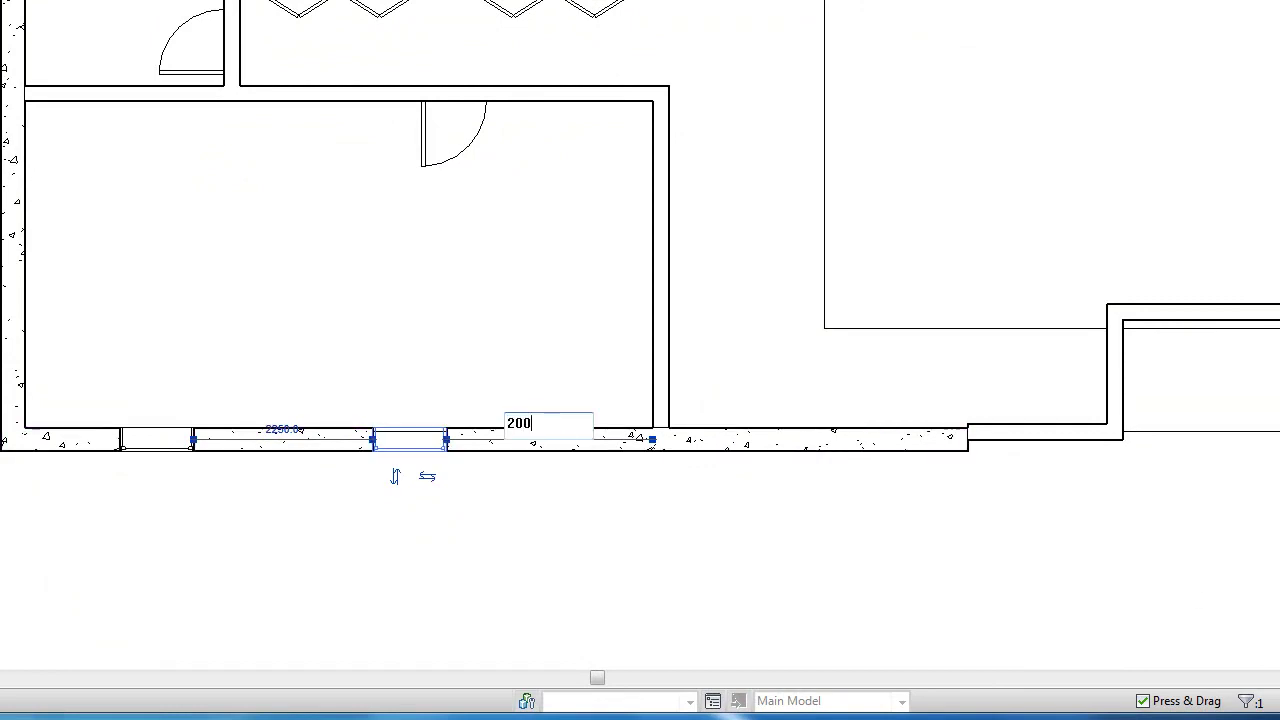
pyautogui.press('Return')
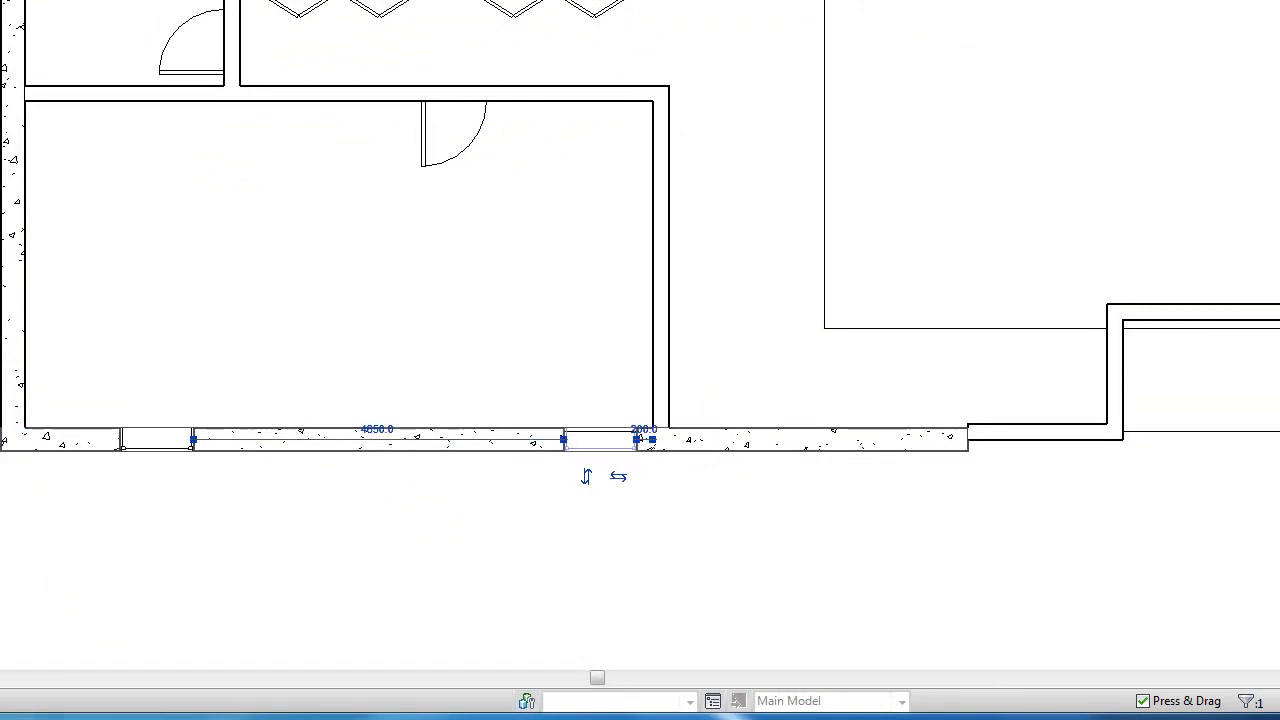
# Move the left window so it sits 2775 from the wall end
pyautogui.click(170, 443)
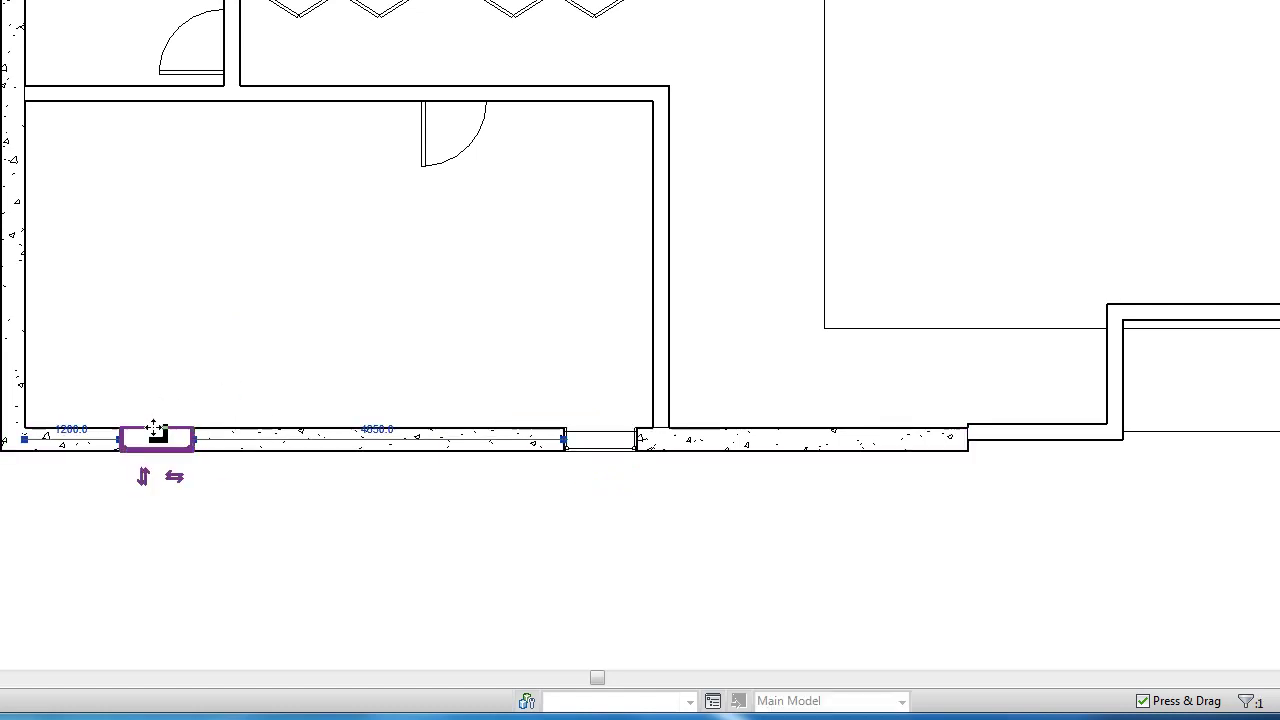
pyautogui.click(71, 429)
pyautogui.write('2775')
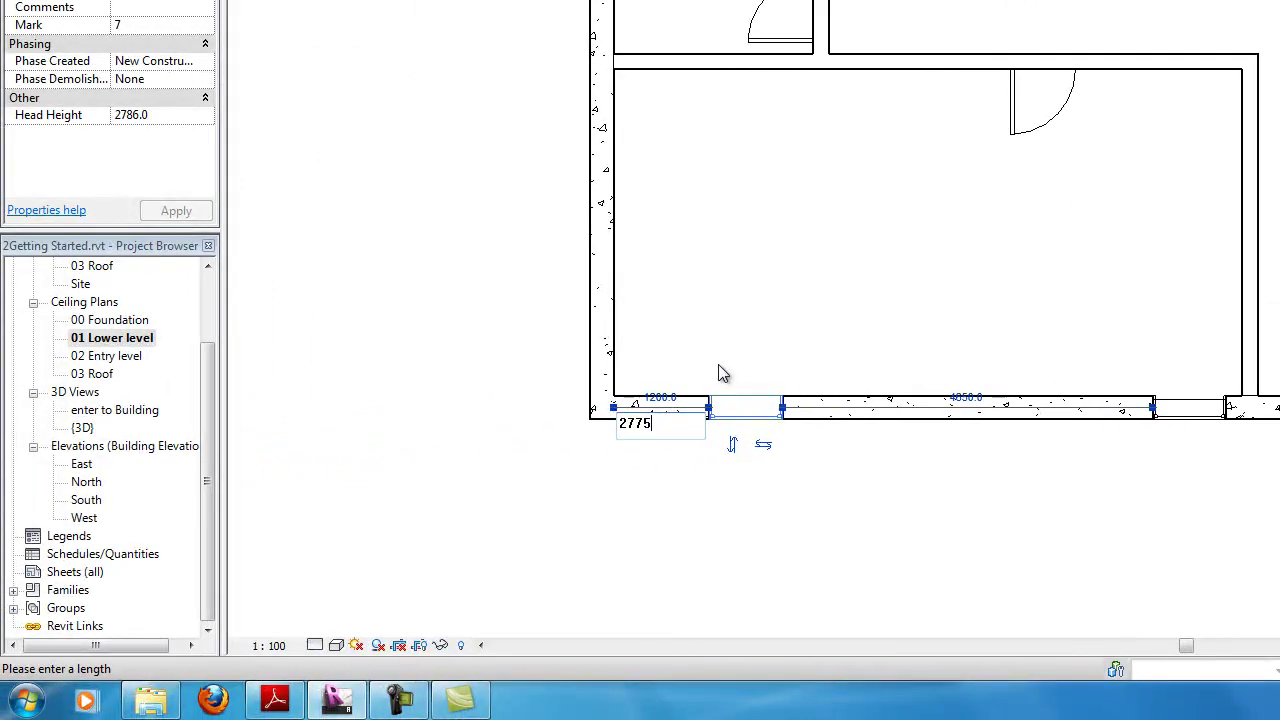
pyautogui.press('Return')
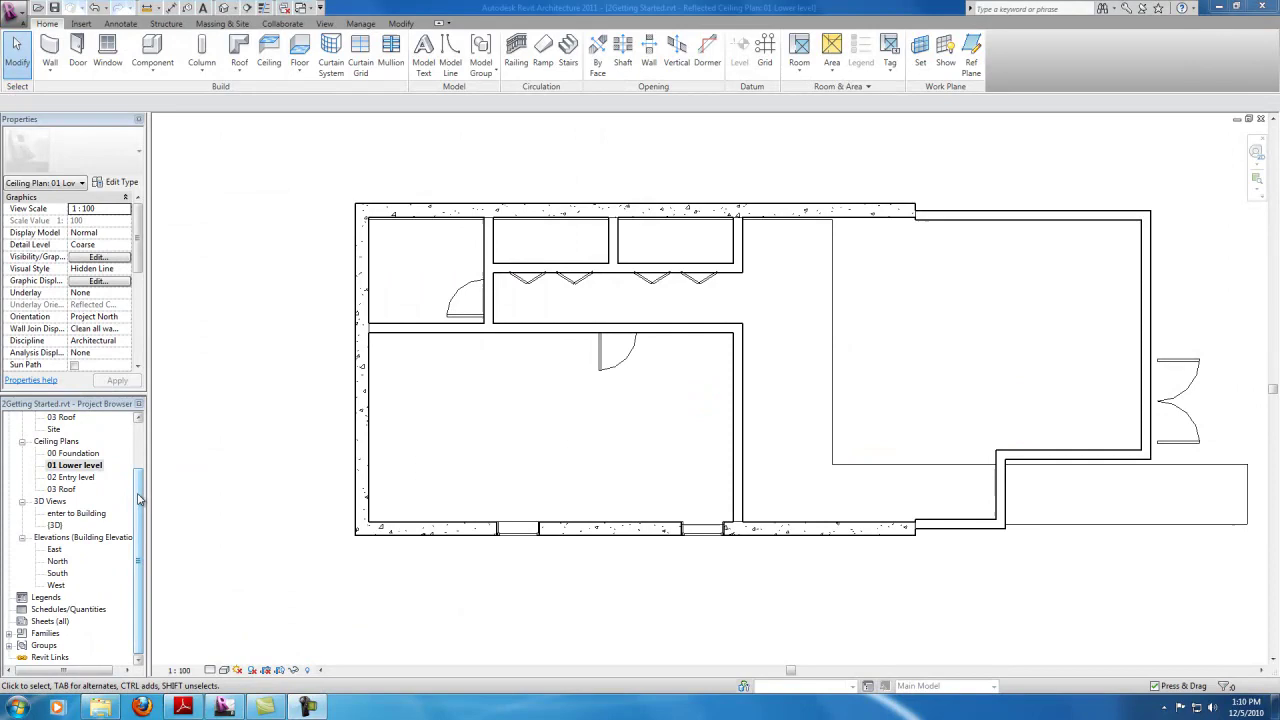
# Return to the South elevation, zoom to the two windows and select the left casement
pyautogui.click(112, 337)
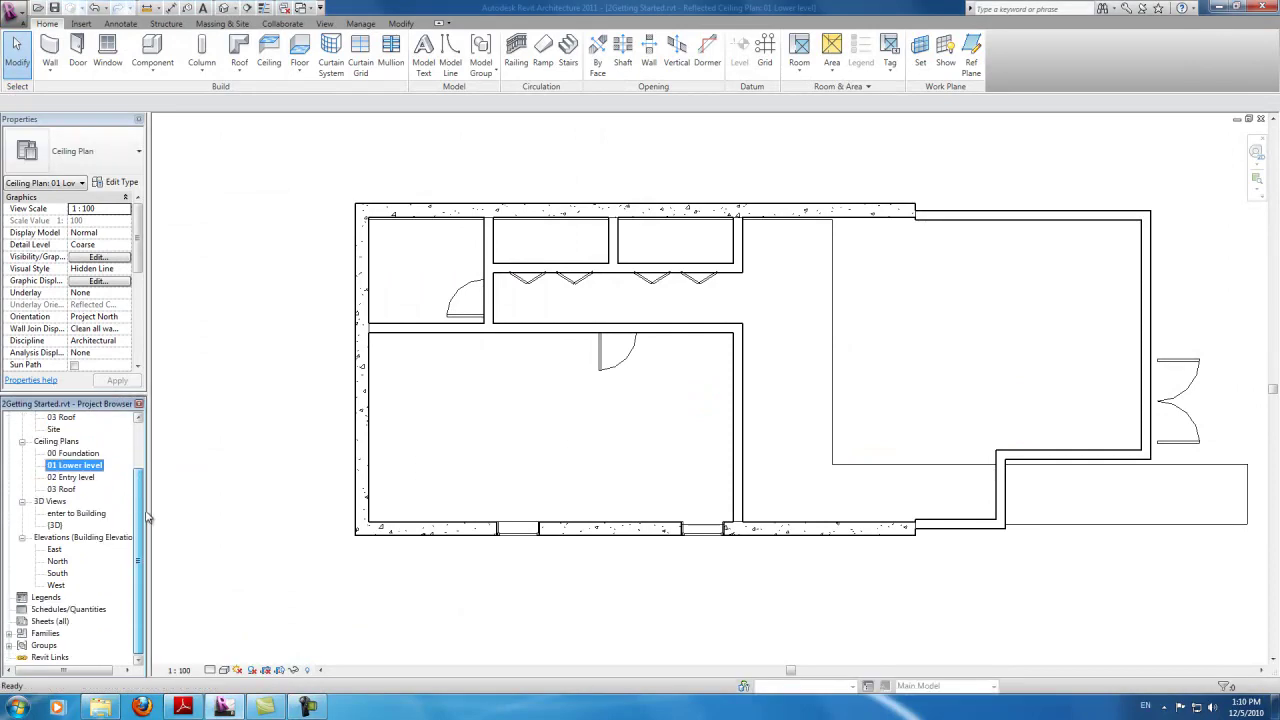
pyautogui.doubleClick(57, 573)
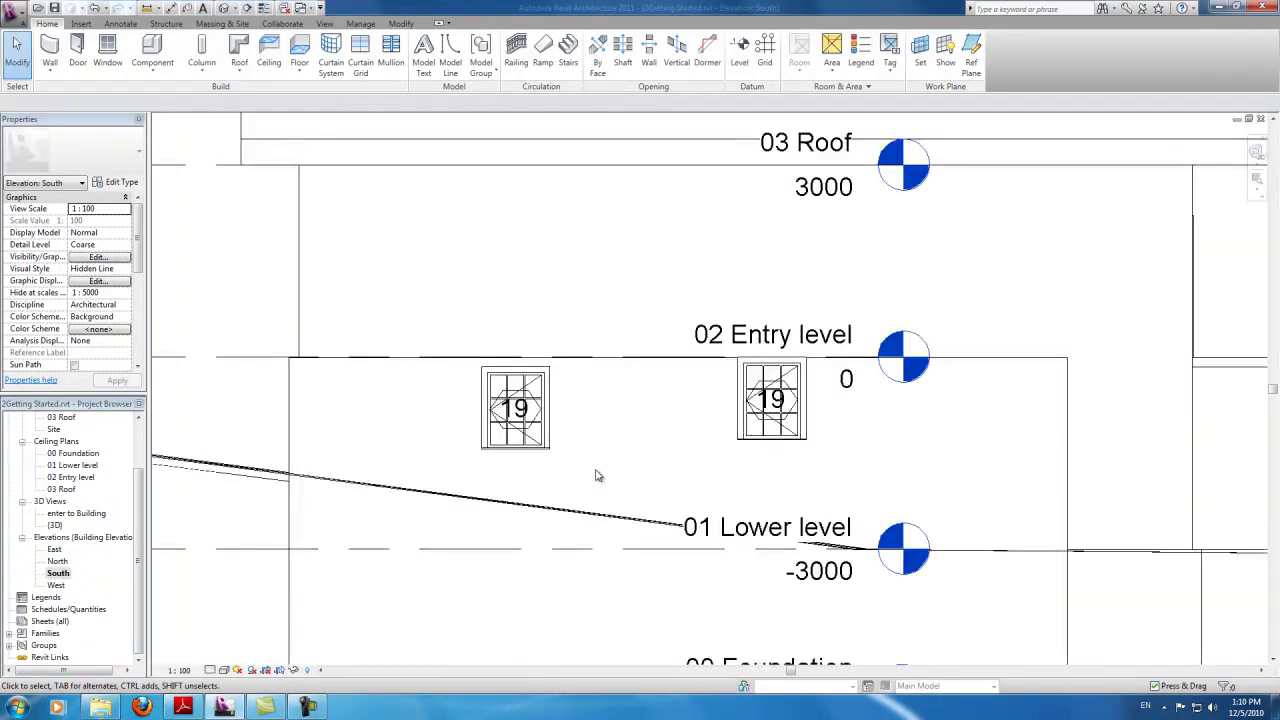
pyautogui.scroll(-2, 546, 443)
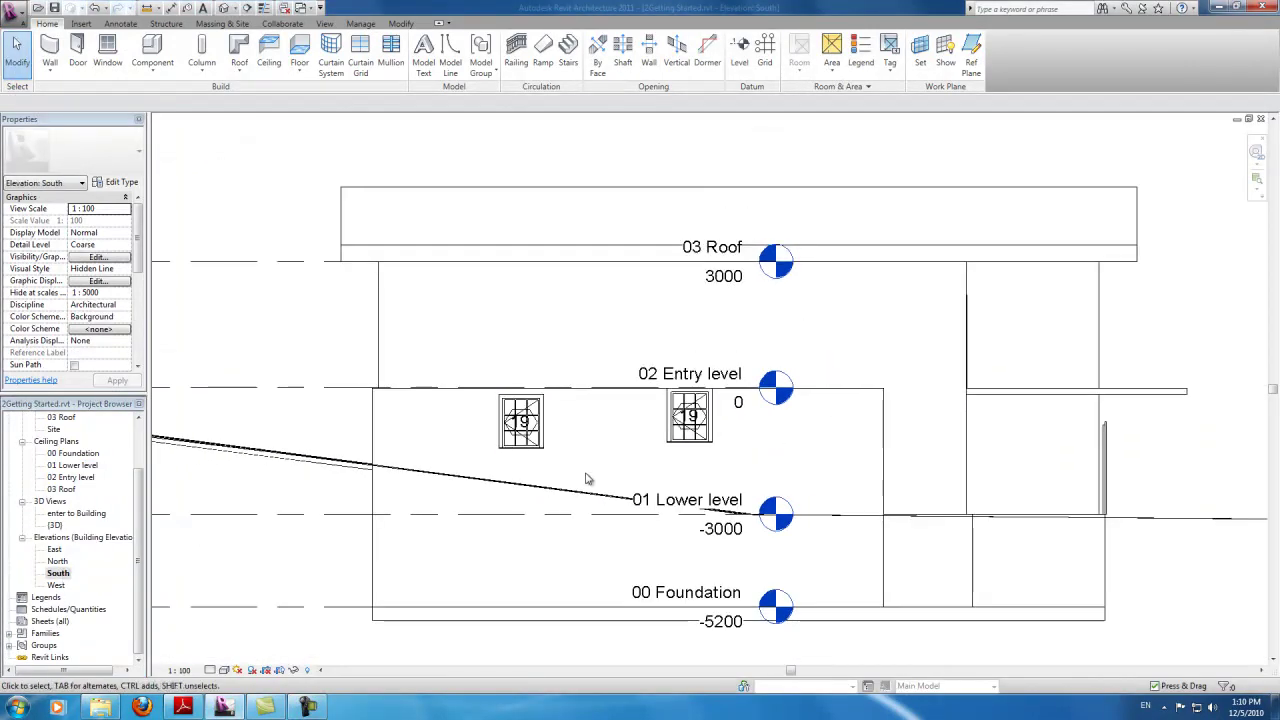
pyautogui.scroll(2, 590, 476)
pyautogui.scroll(-2, 580, 462)
pyautogui.scroll(2, 449, 388)
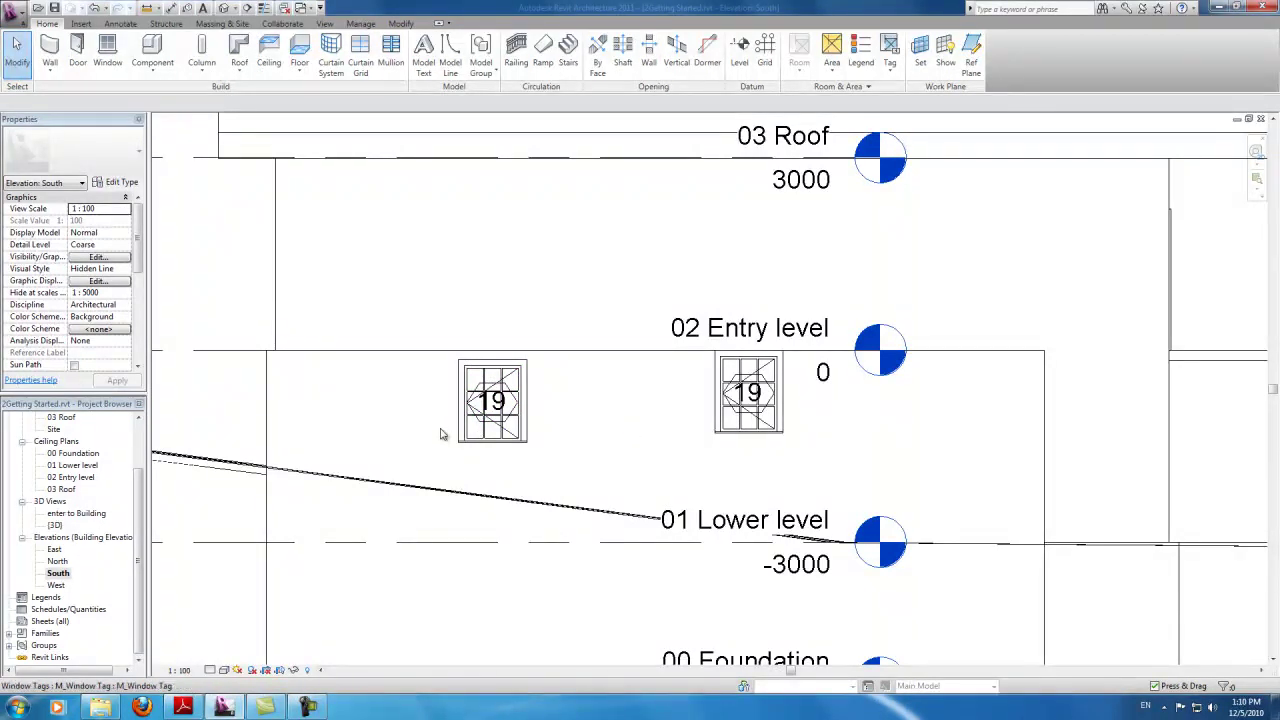
pyautogui.click(470, 397)
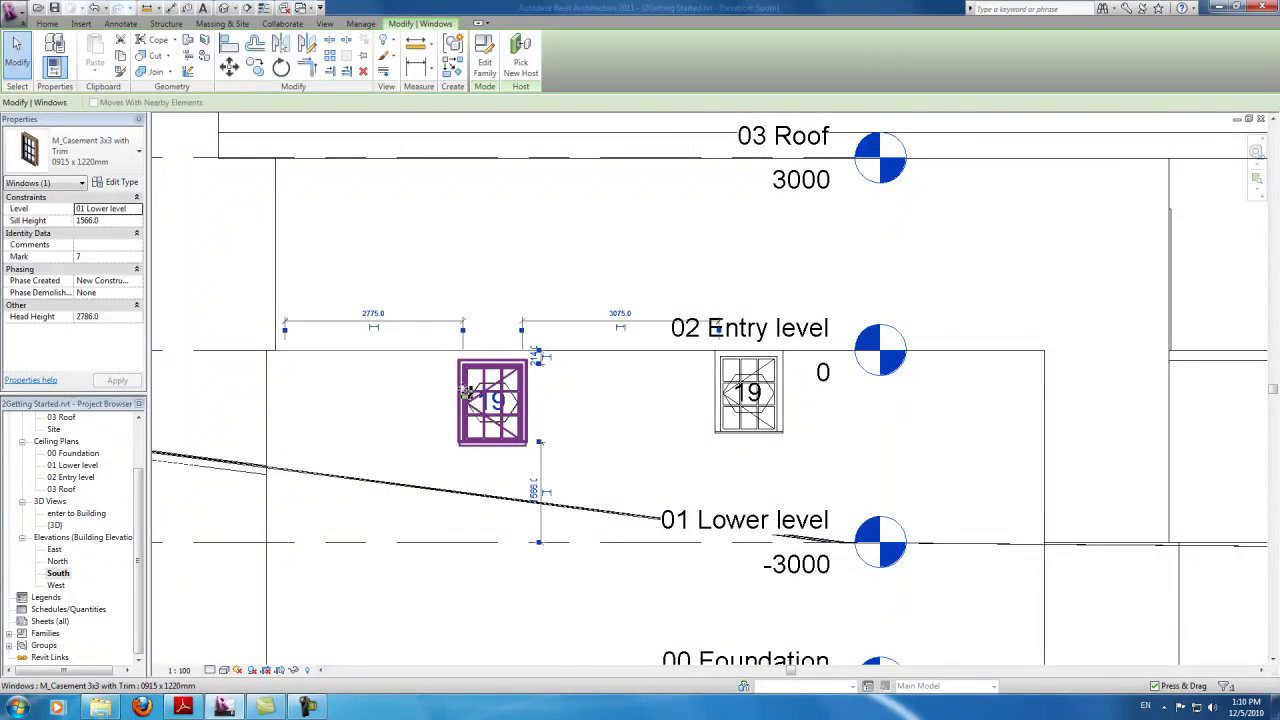
# Duplicate the window type as '0915 x 0915' with Height 915
pyautogui.click(100, 186)
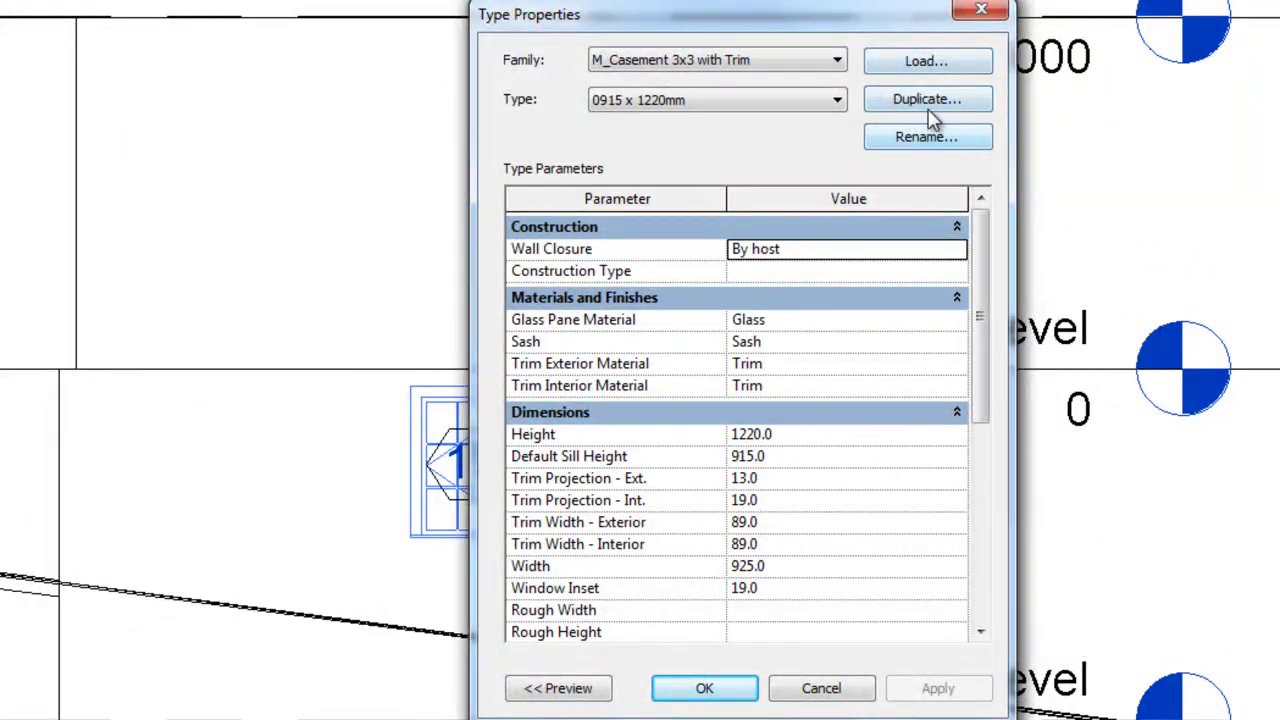
pyautogui.click(926, 103)
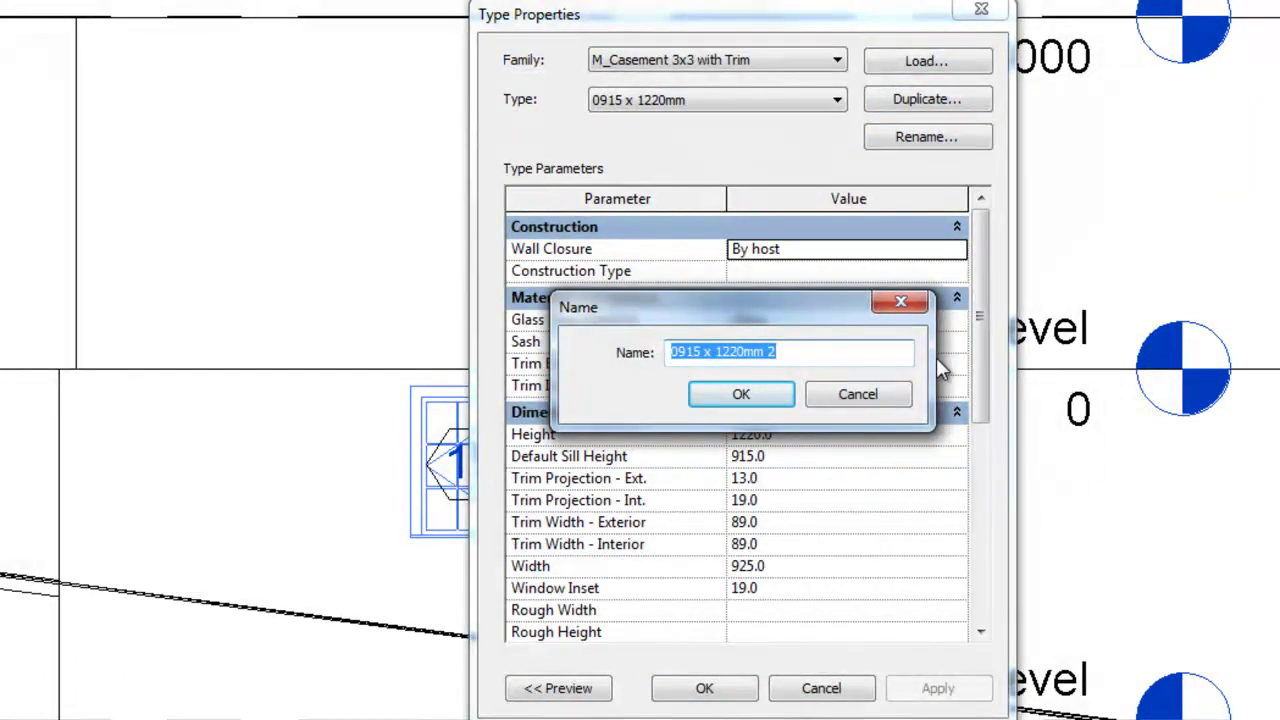
pyautogui.press('BackSpace')
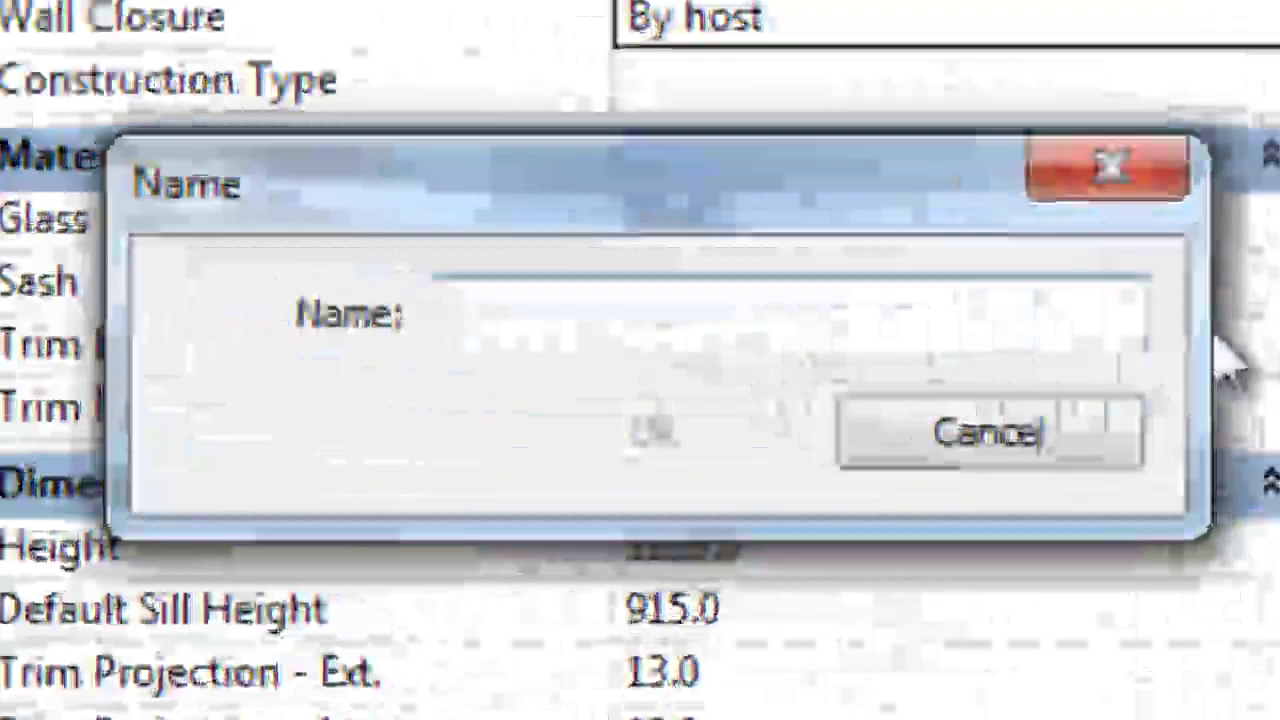
pyautogui.write('091')
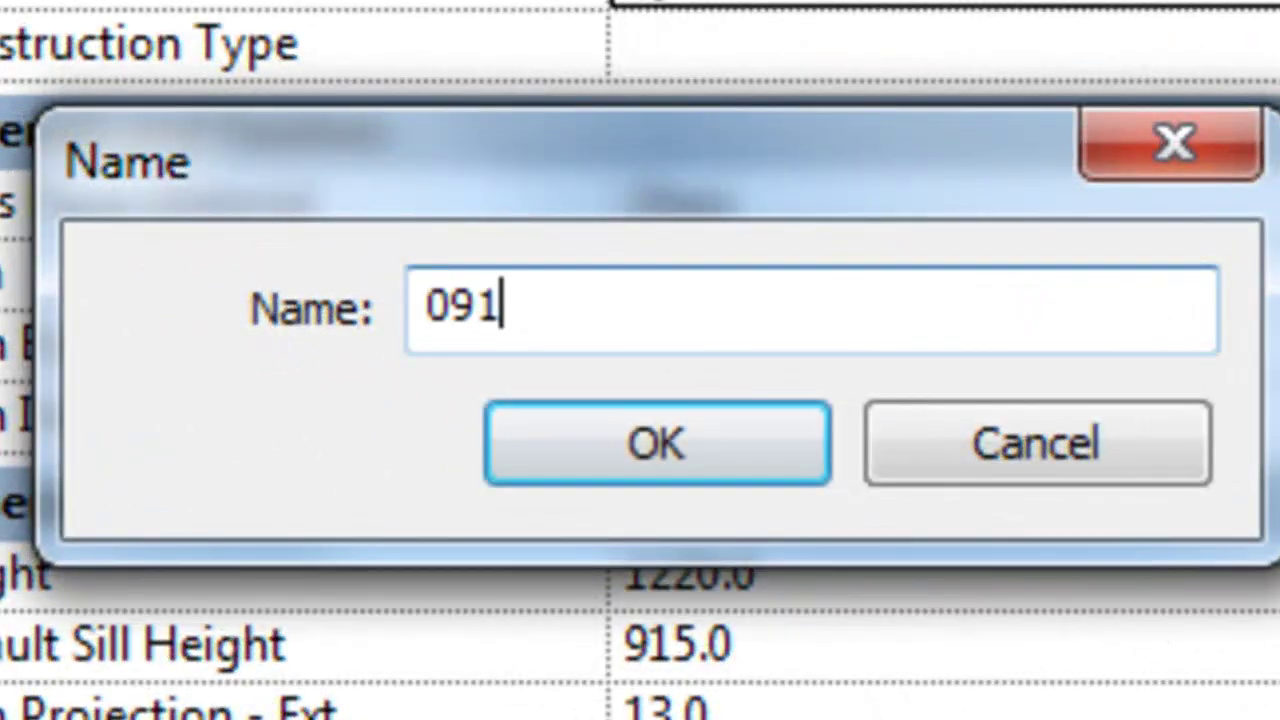
pyautogui.write('5 x ')
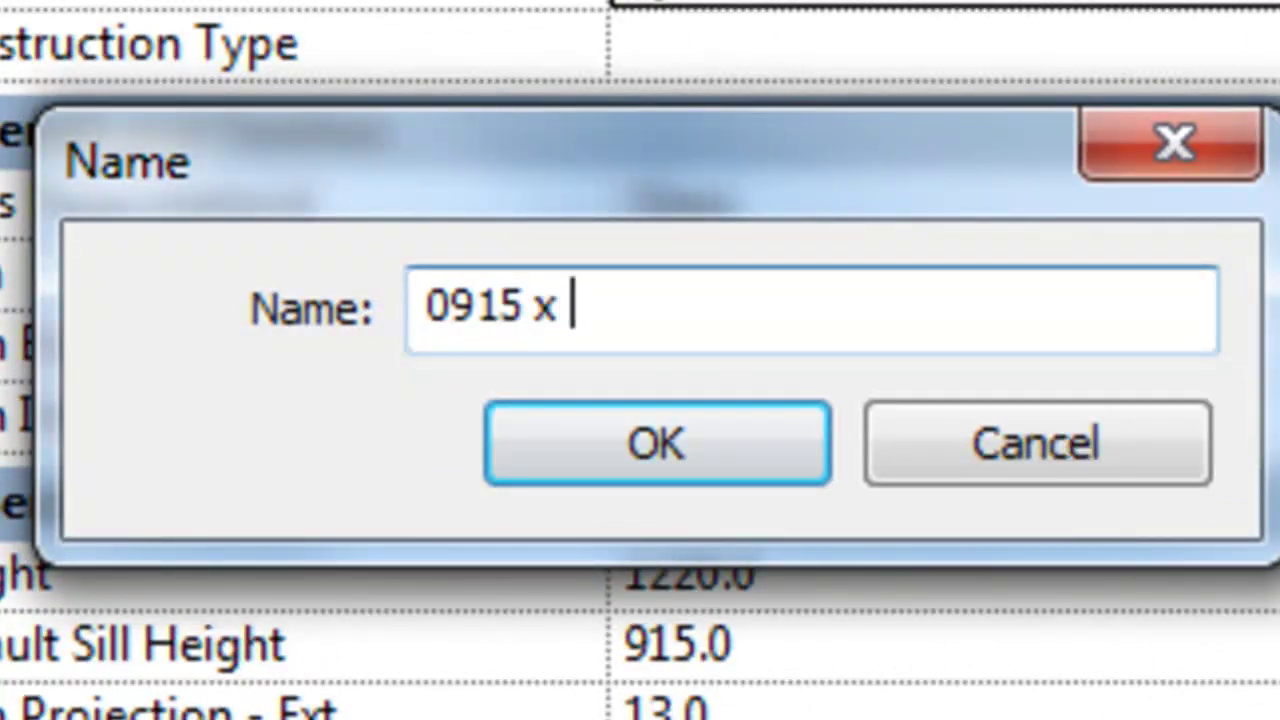
pyautogui.write('0915')
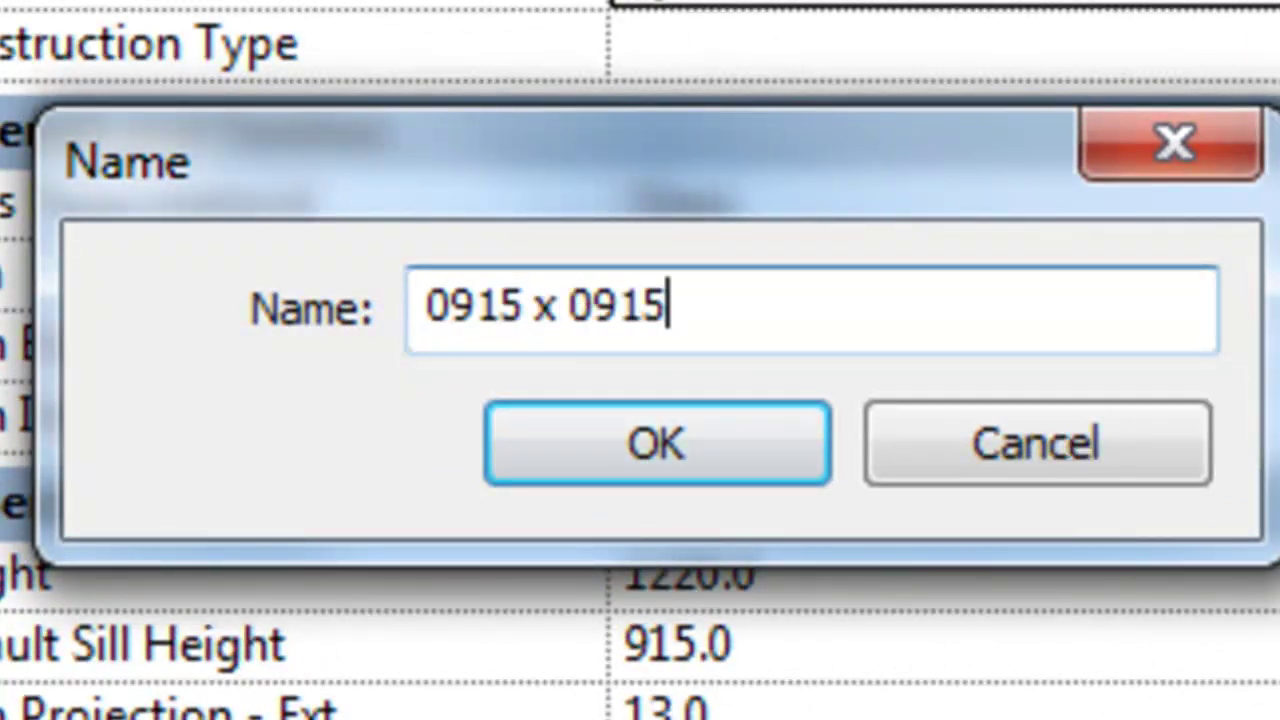
pyautogui.click(652, 447)
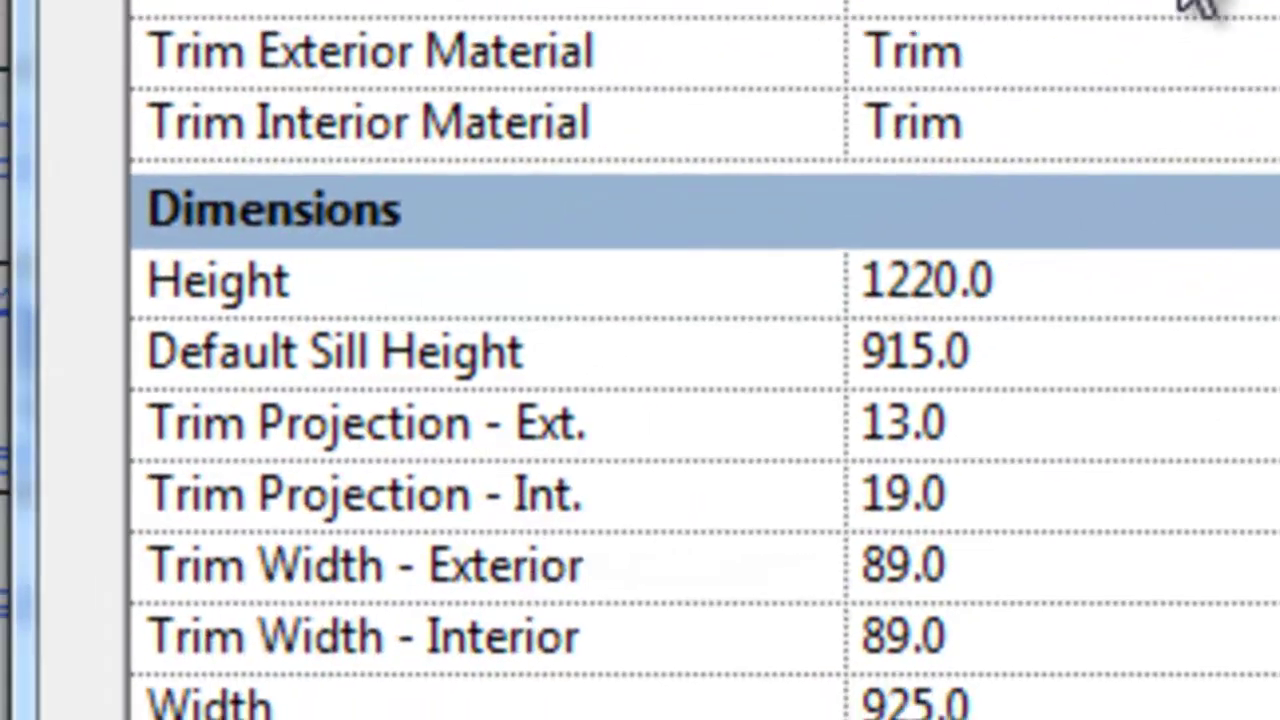
pyautogui.click(1051, 266)
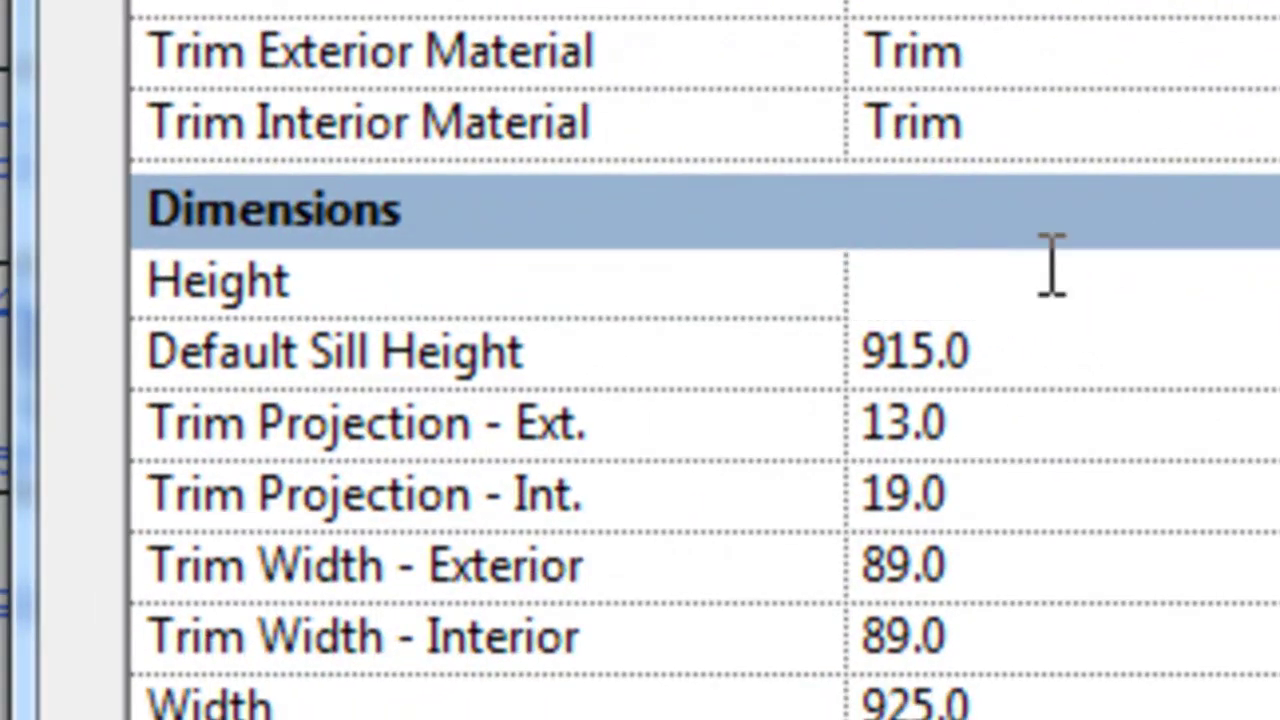
pyautogui.write('915')
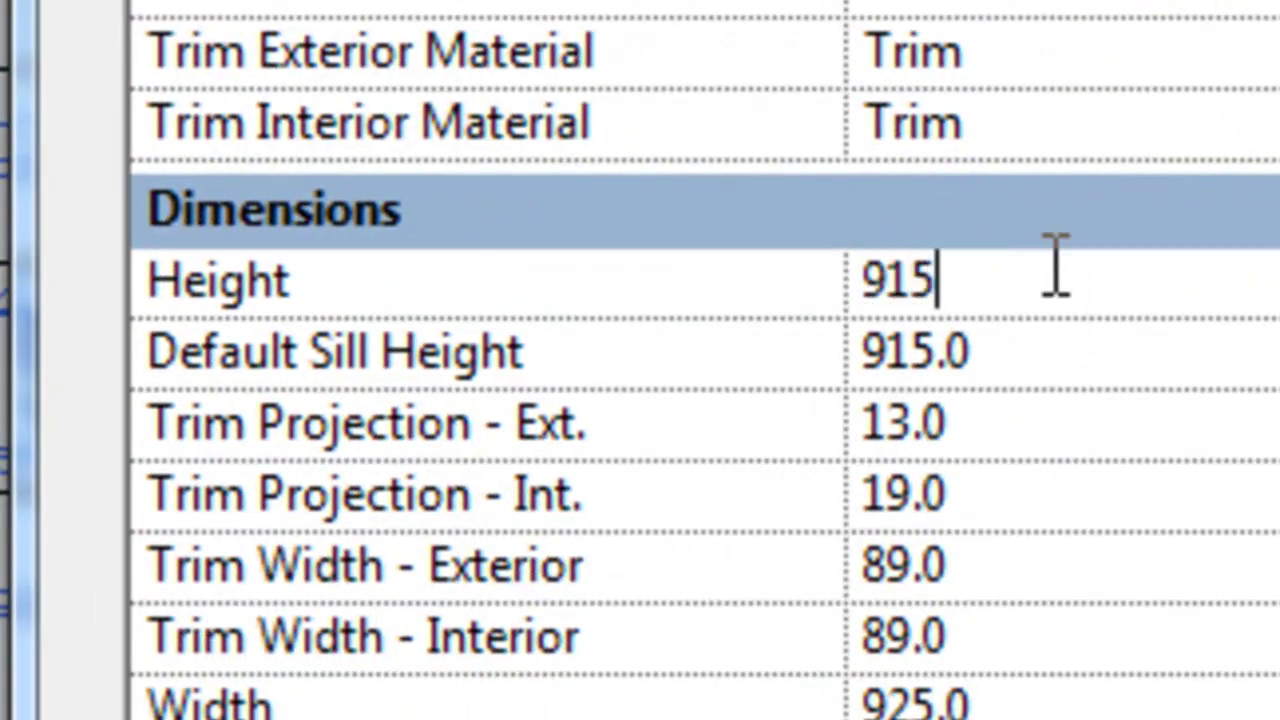
pyautogui.press('Return')
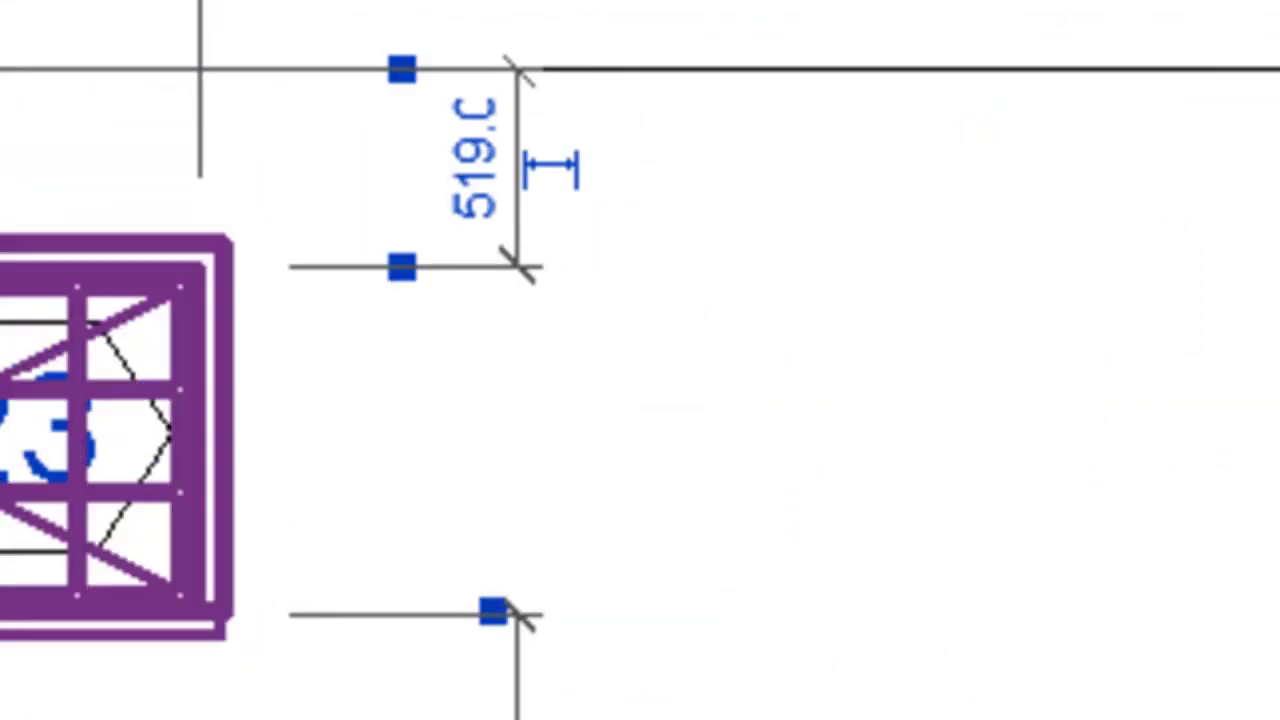
# Switch the right window tagged 19 to the 0915 x 0915 type
pyautogui.press('Escape')
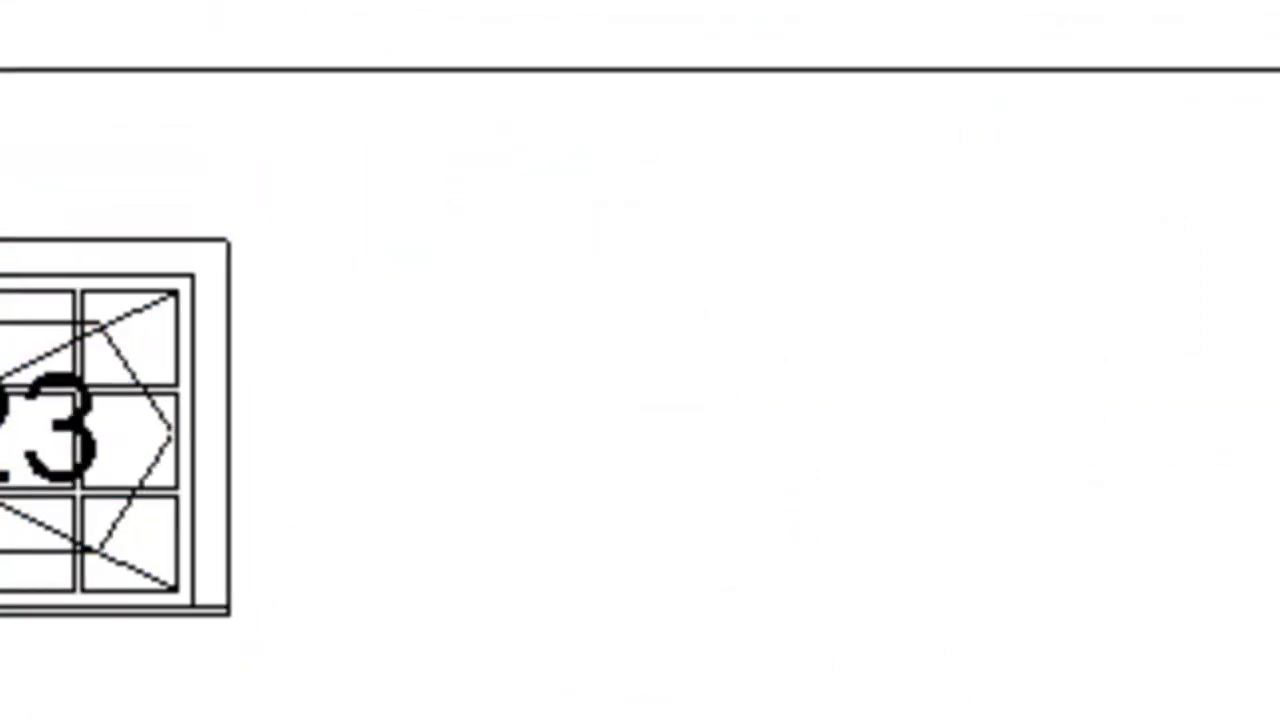
pyautogui.click(788, 468)
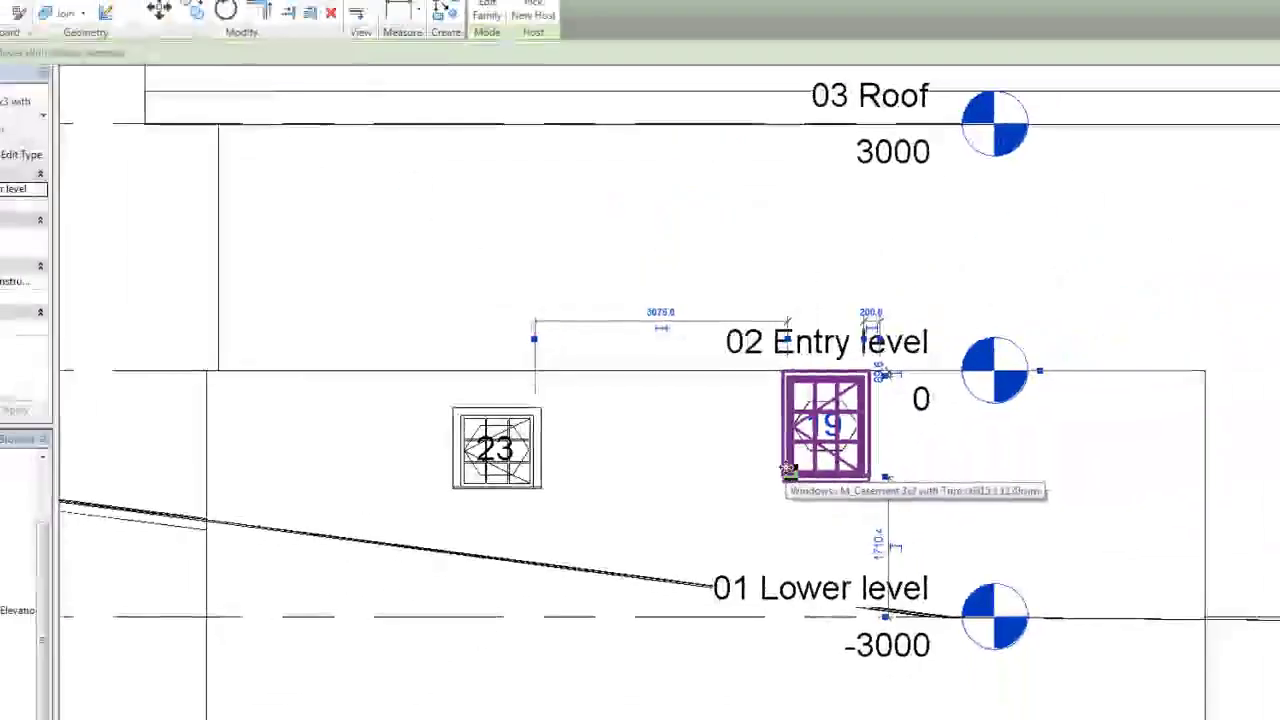
pyautogui.click(21, 154)
pyautogui.click(671, 176)
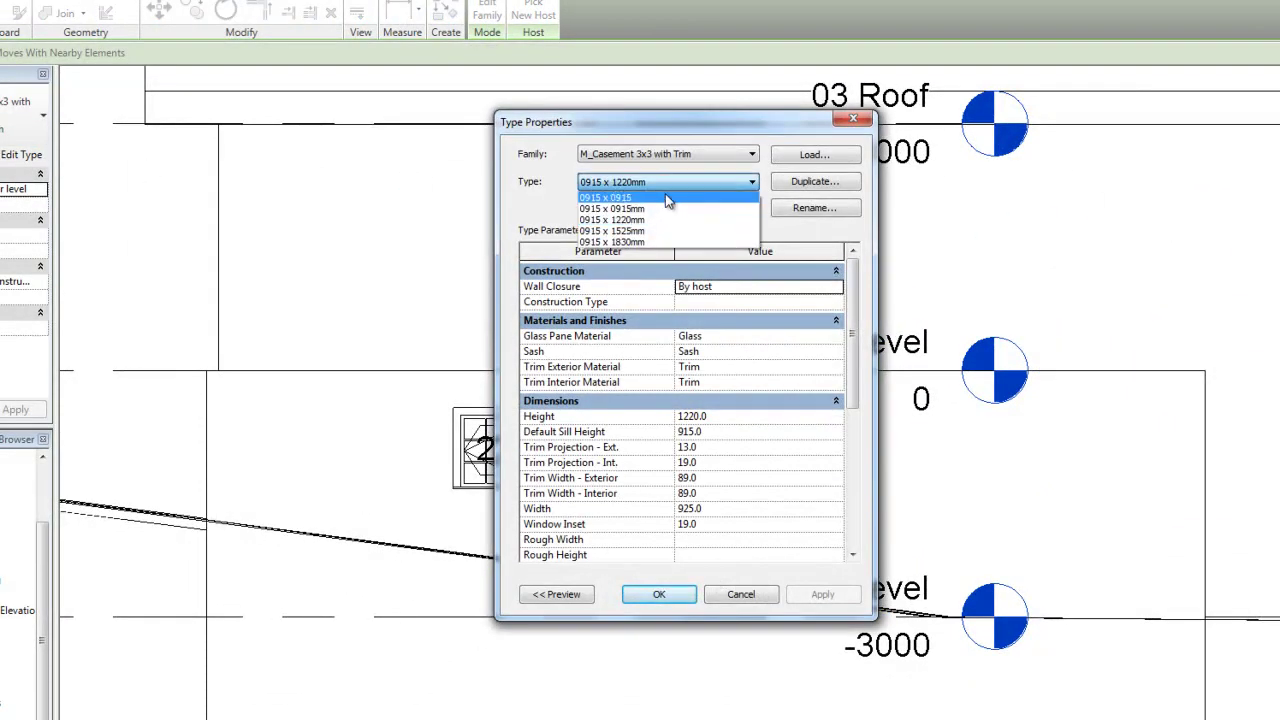
pyautogui.click(665, 196)
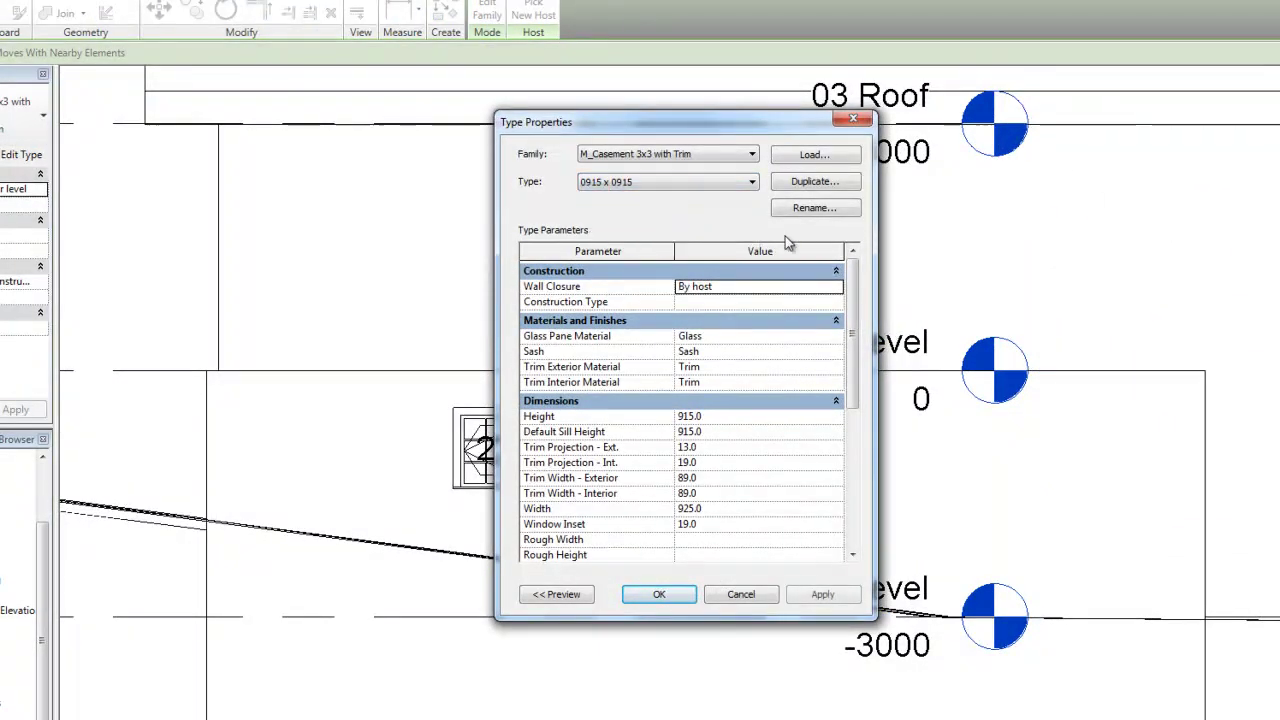
pyautogui.click(657, 596)
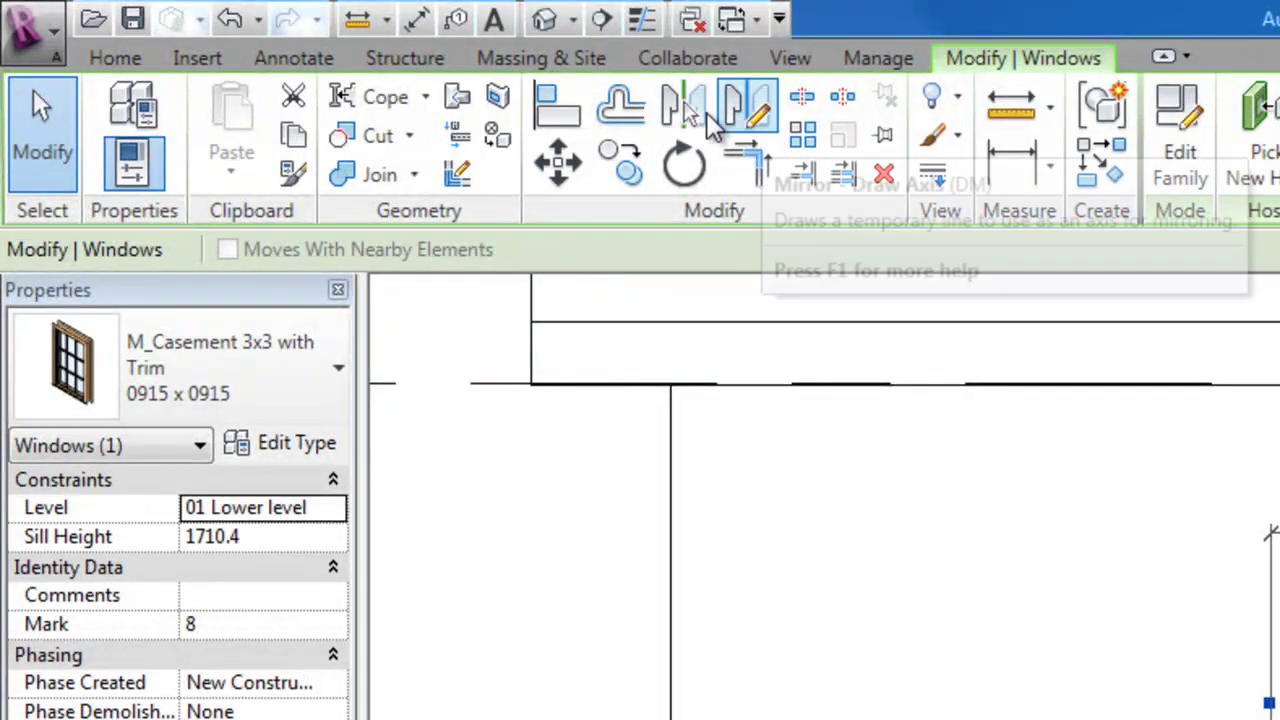
# Align the heads of the right and left casement windows to the 02 Entry level line
pyautogui.click(562, 112)
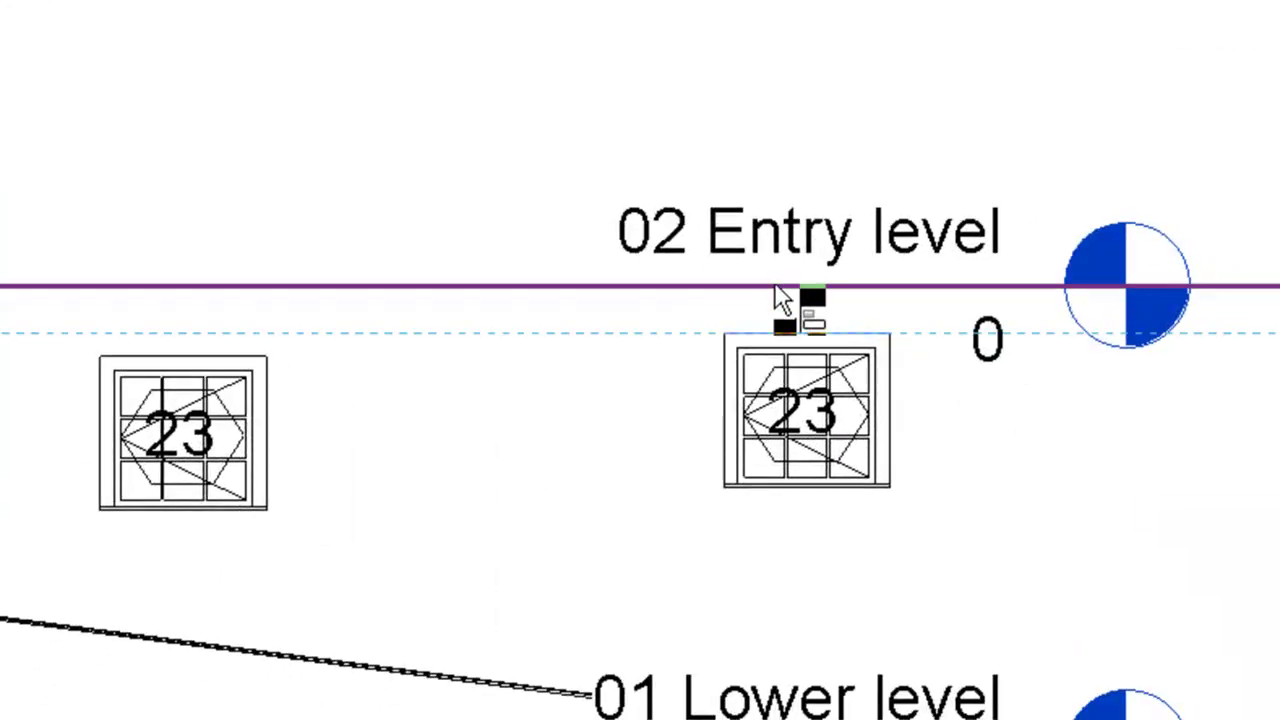
pyautogui.click(782, 290)
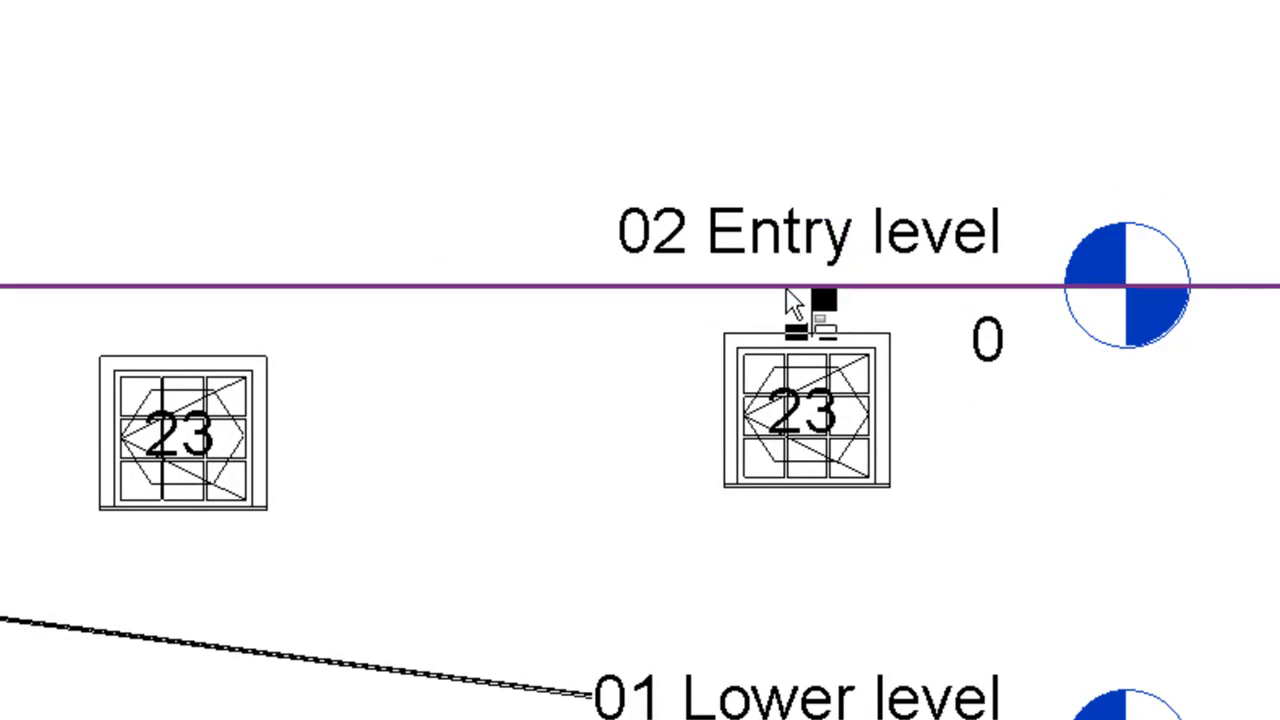
pyautogui.click(787, 289)
pyautogui.click(805, 333)
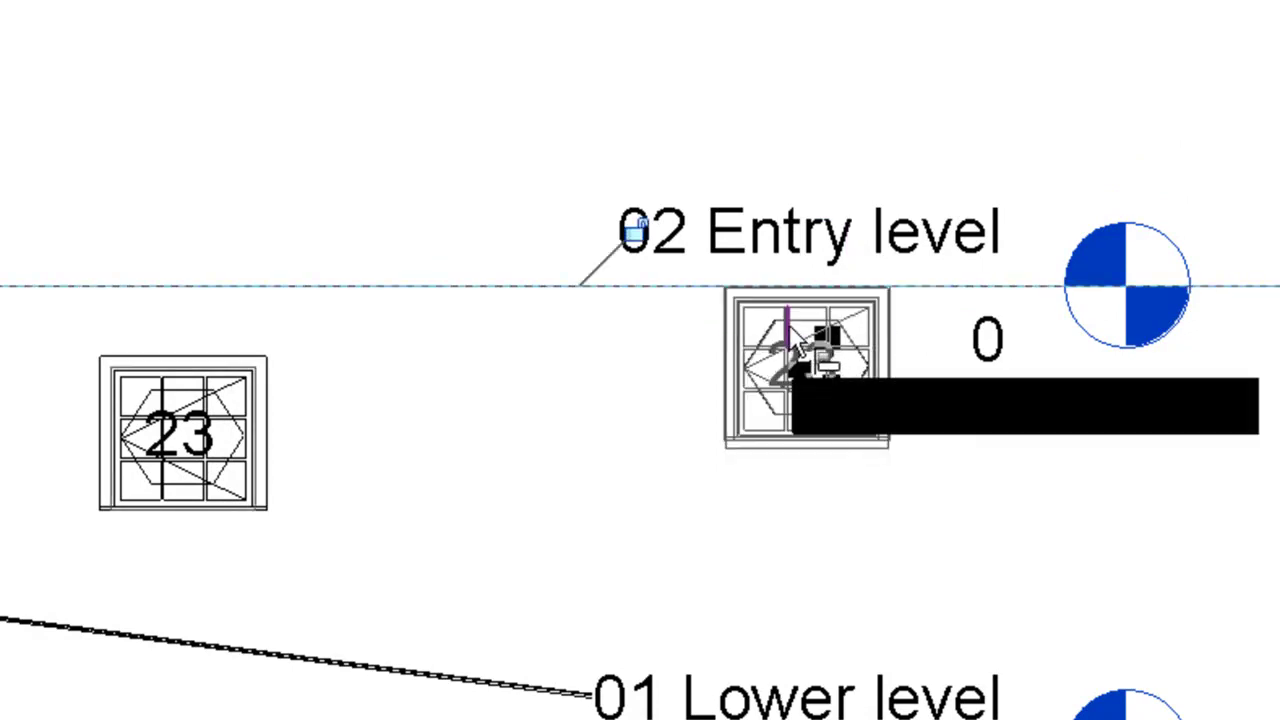
pyautogui.click(232, 289)
pyautogui.click(190, 360)
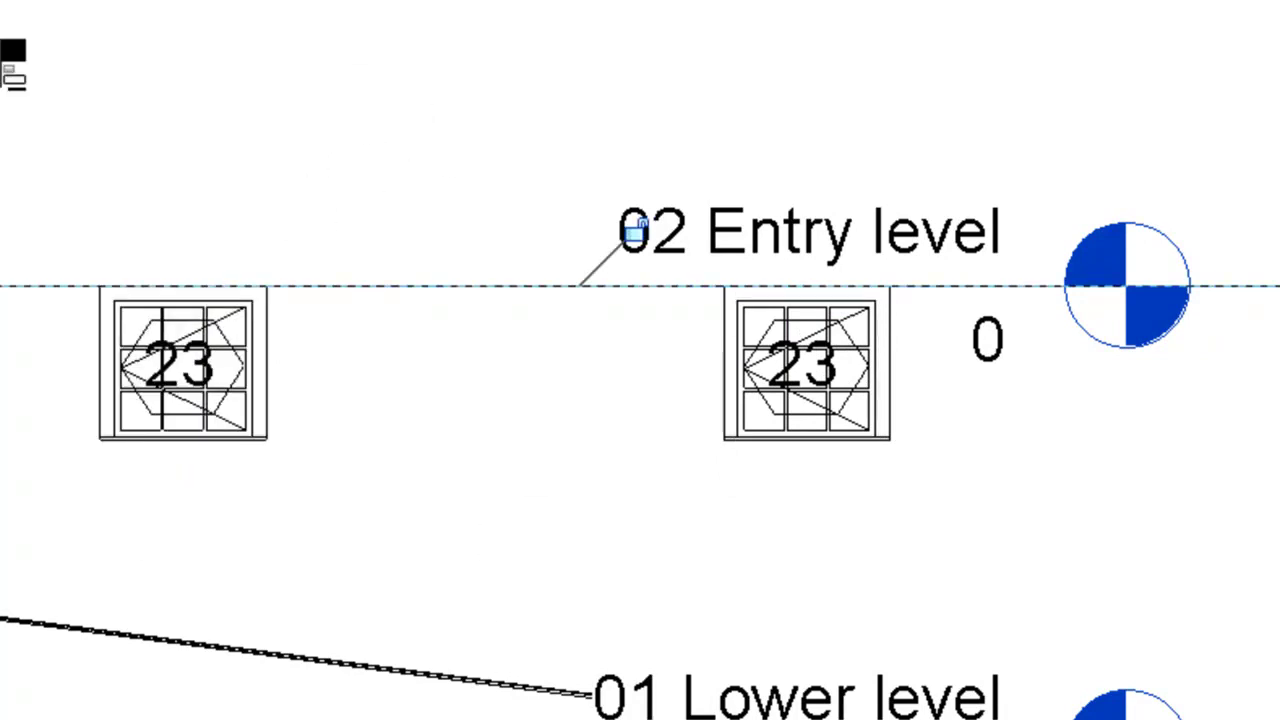
pyautogui.scroll(-2, 500, 451)
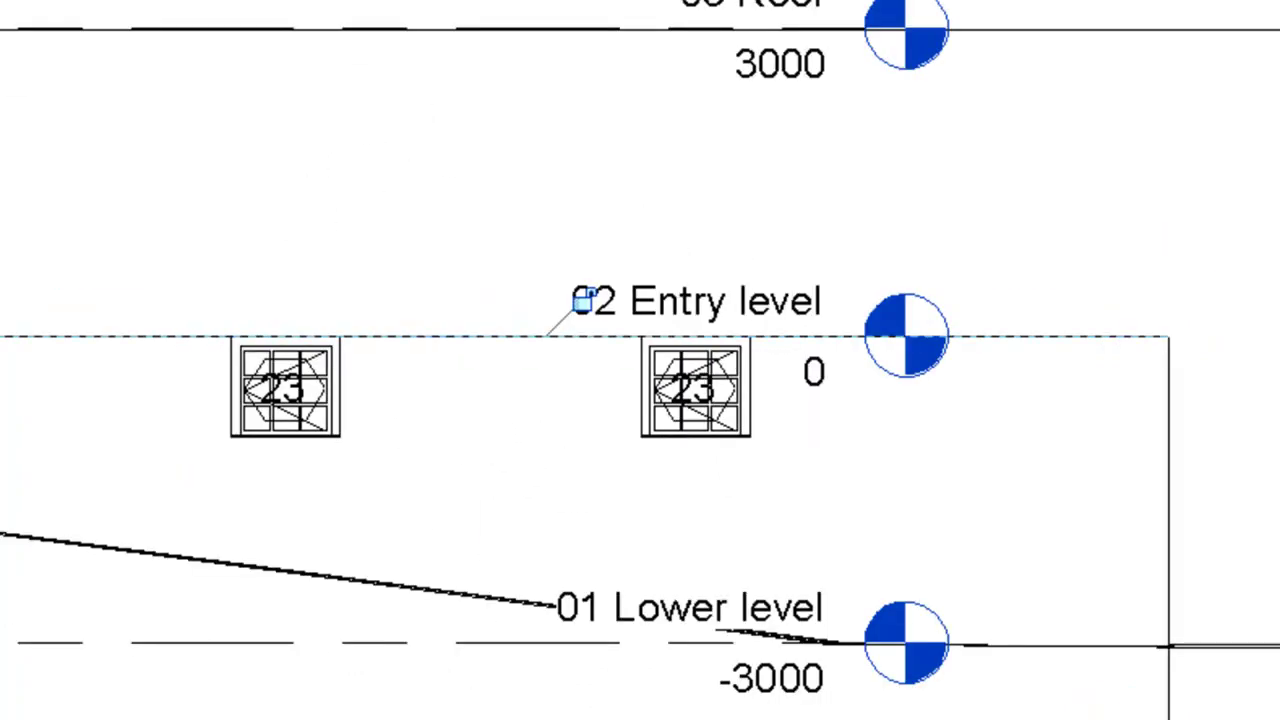
pyautogui.scroll(2, 593, 463)
pyautogui.scroll(3, 878, 417)
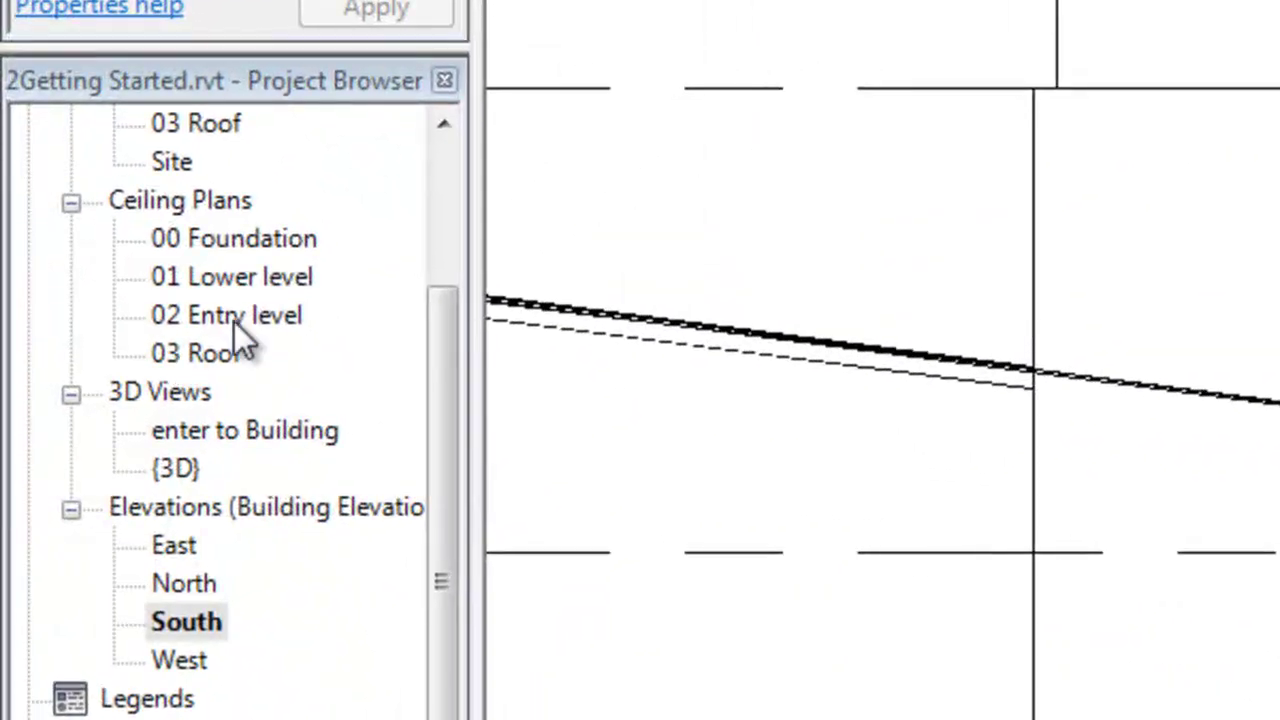
# Open the 02 Entry level ceiling plan and cancel the running Align command
pyautogui.doubleClick(228, 318)
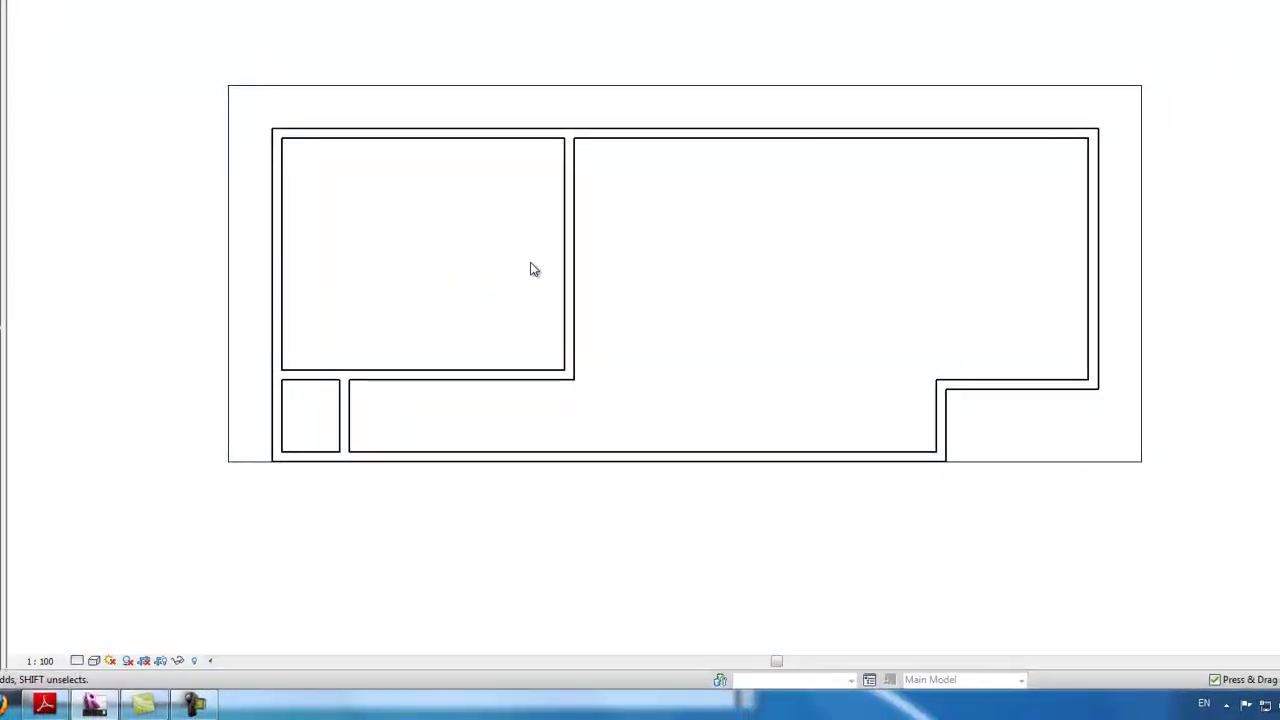
pyautogui.scroll(5, 229, 206)
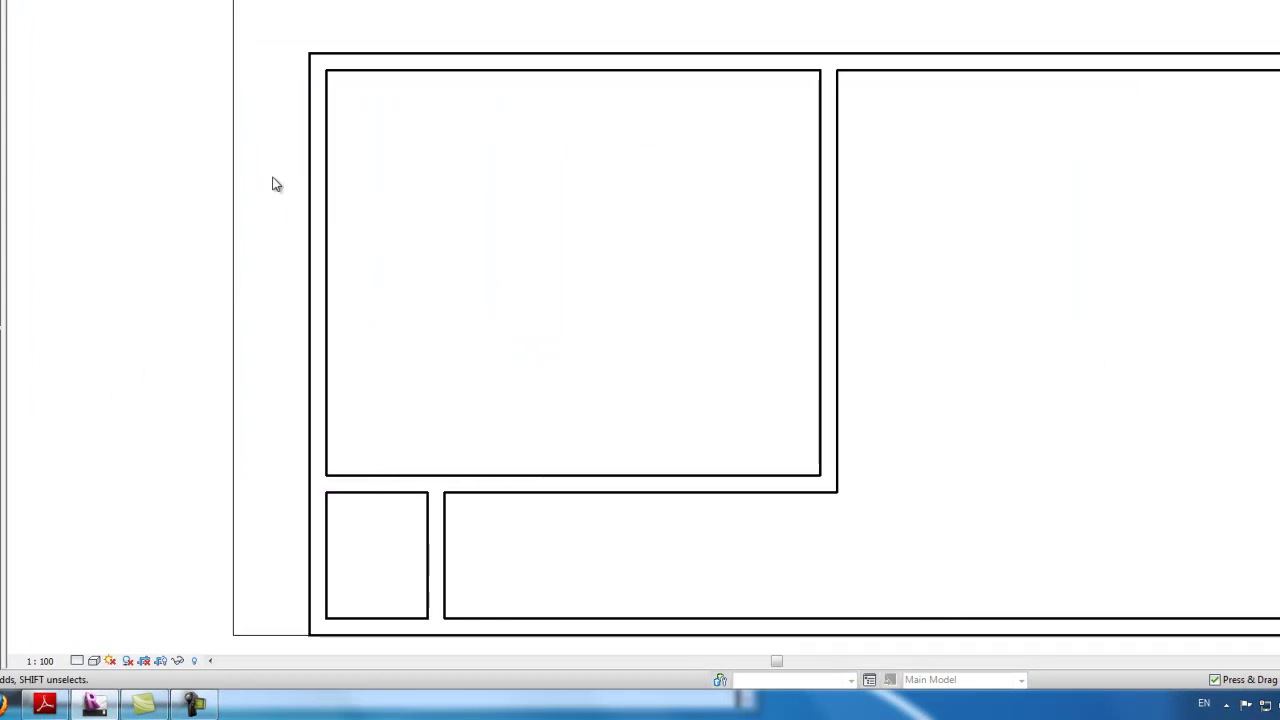
pyautogui.rightClick(115, 136)
pyautogui.click(109, 100)
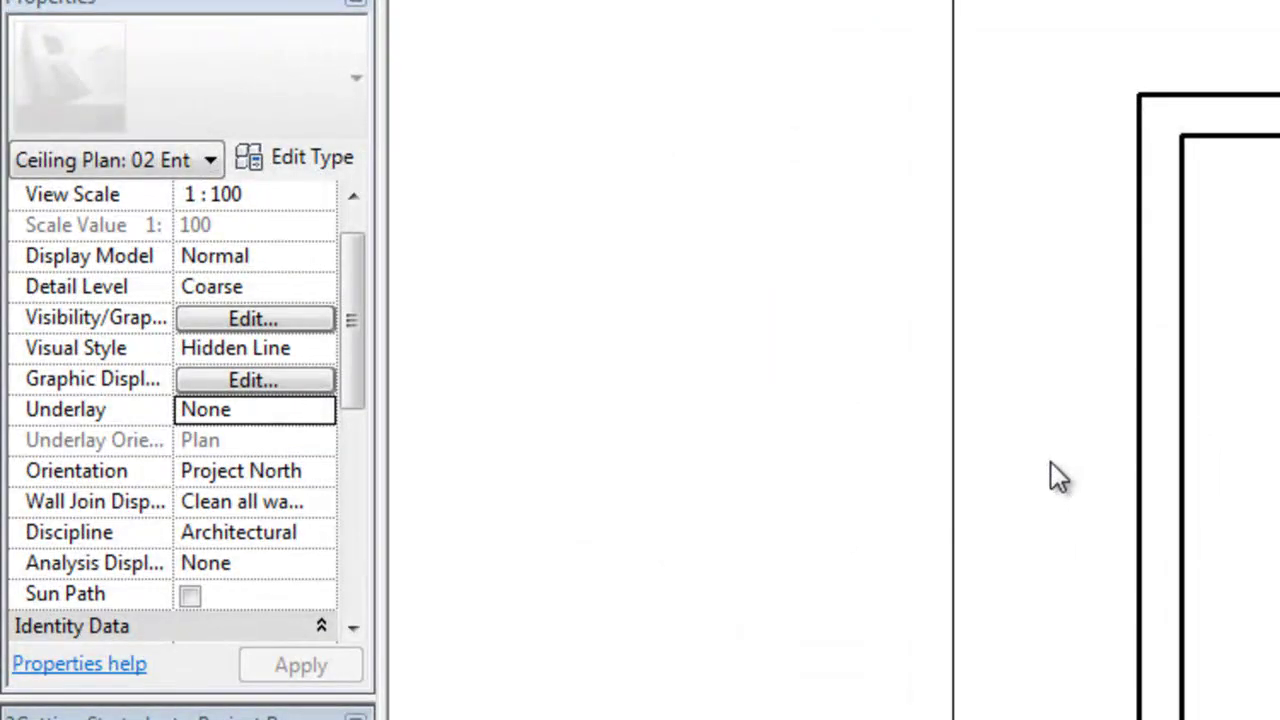
pyautogui.rightClick(1051, 462)
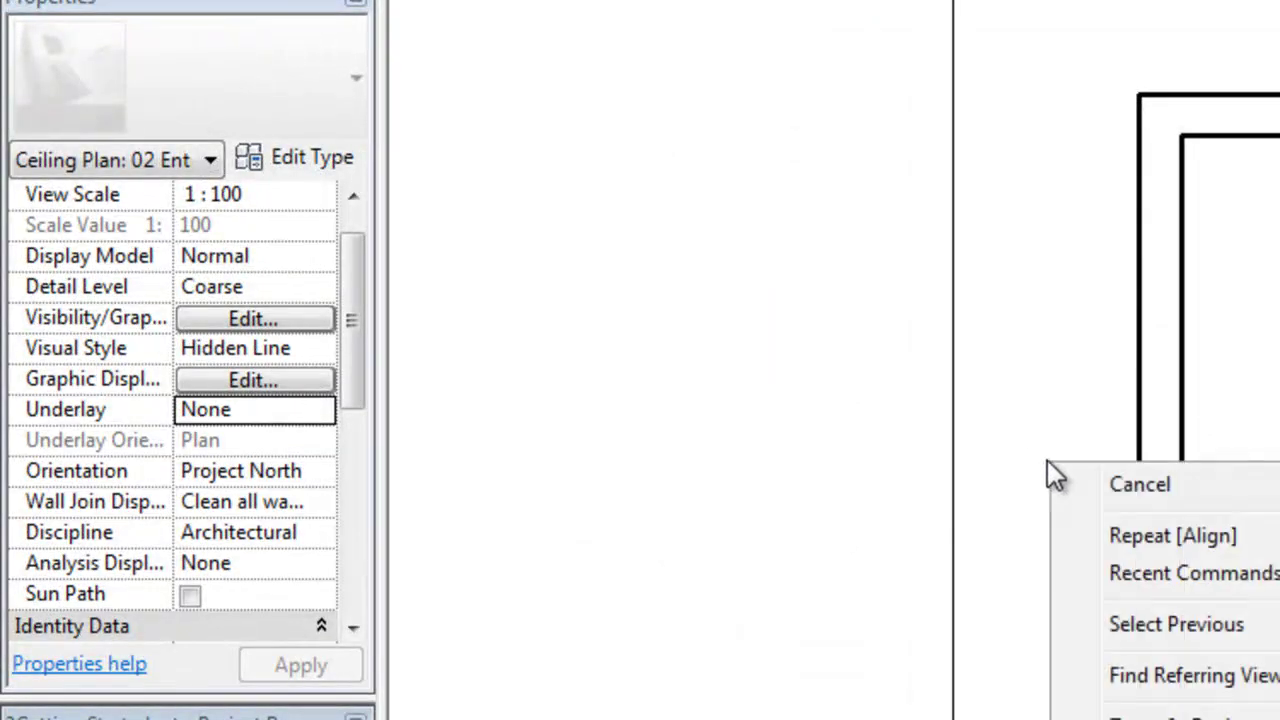
pyautogui.click(1085, 483)
# Set the view's Underlay to None and apply the change
pyautogui.click(318, 425)
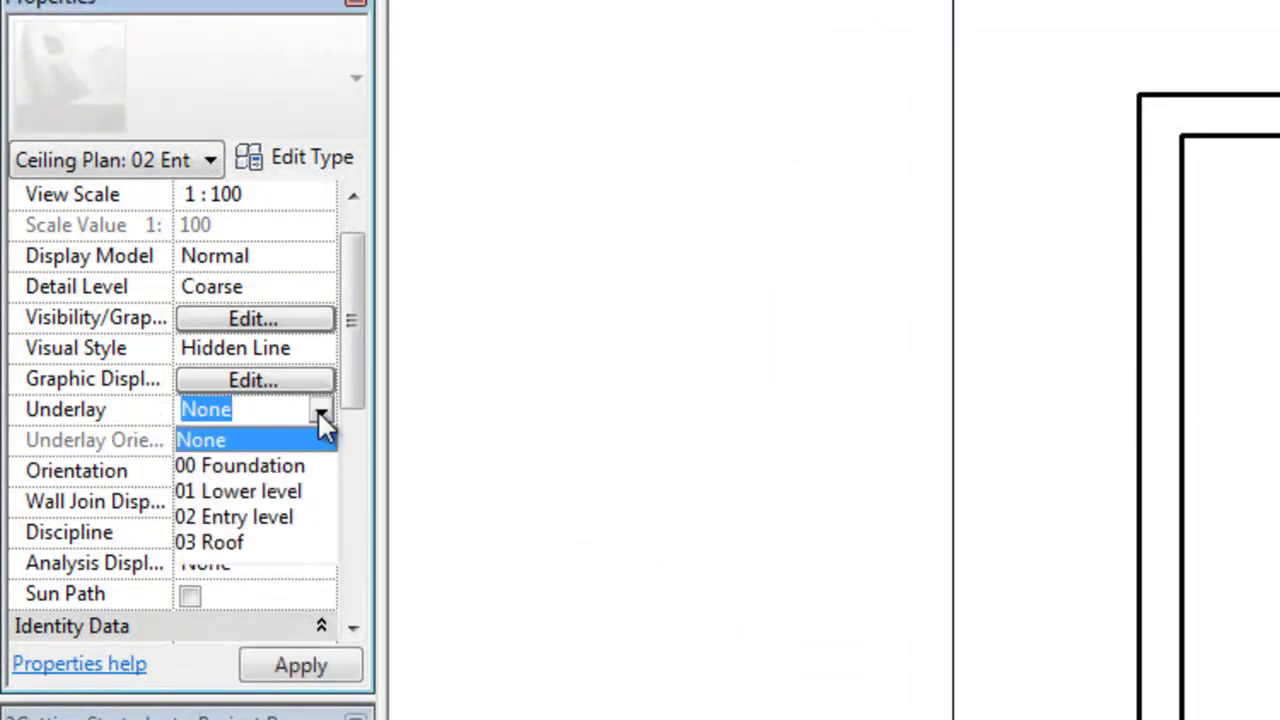
pyautogui.click(269, 442)
pyautogui.click(324, 662)
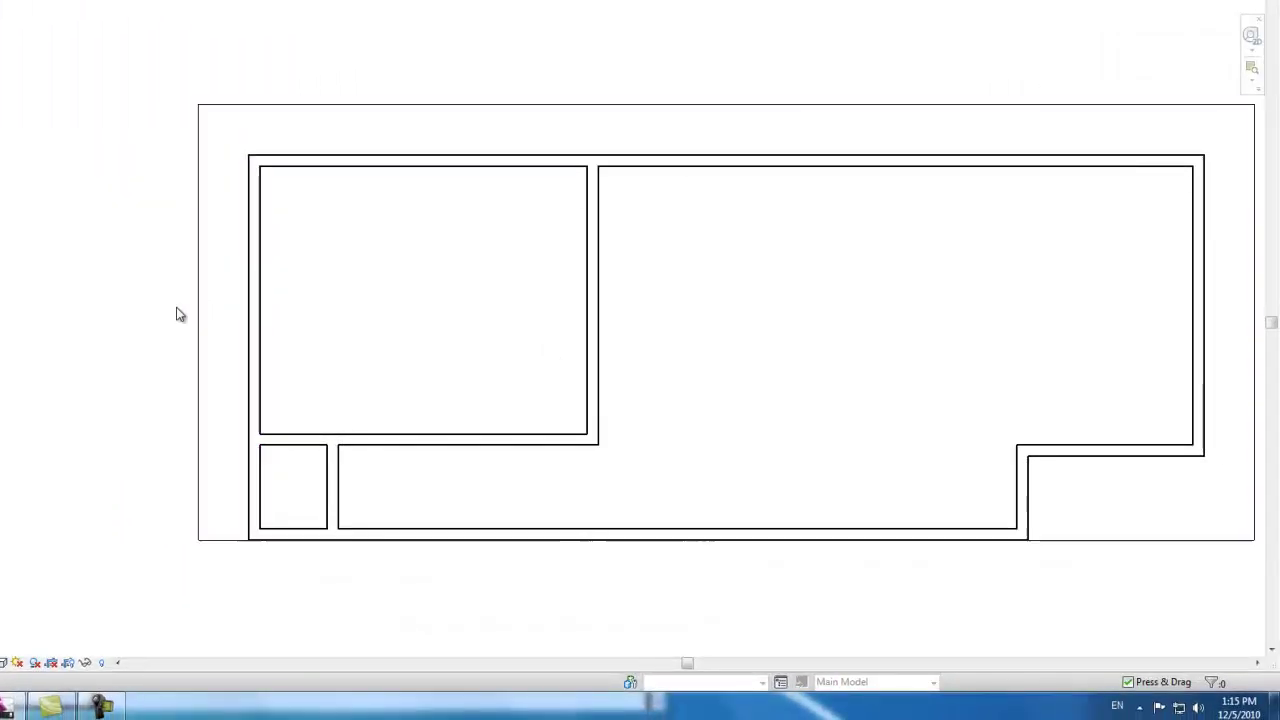
# Turn on Thin Lines so every line draws at a single width
pyautogui.scroll(2, 183, 330)
pyautogui.scroll(1, 164, 542)
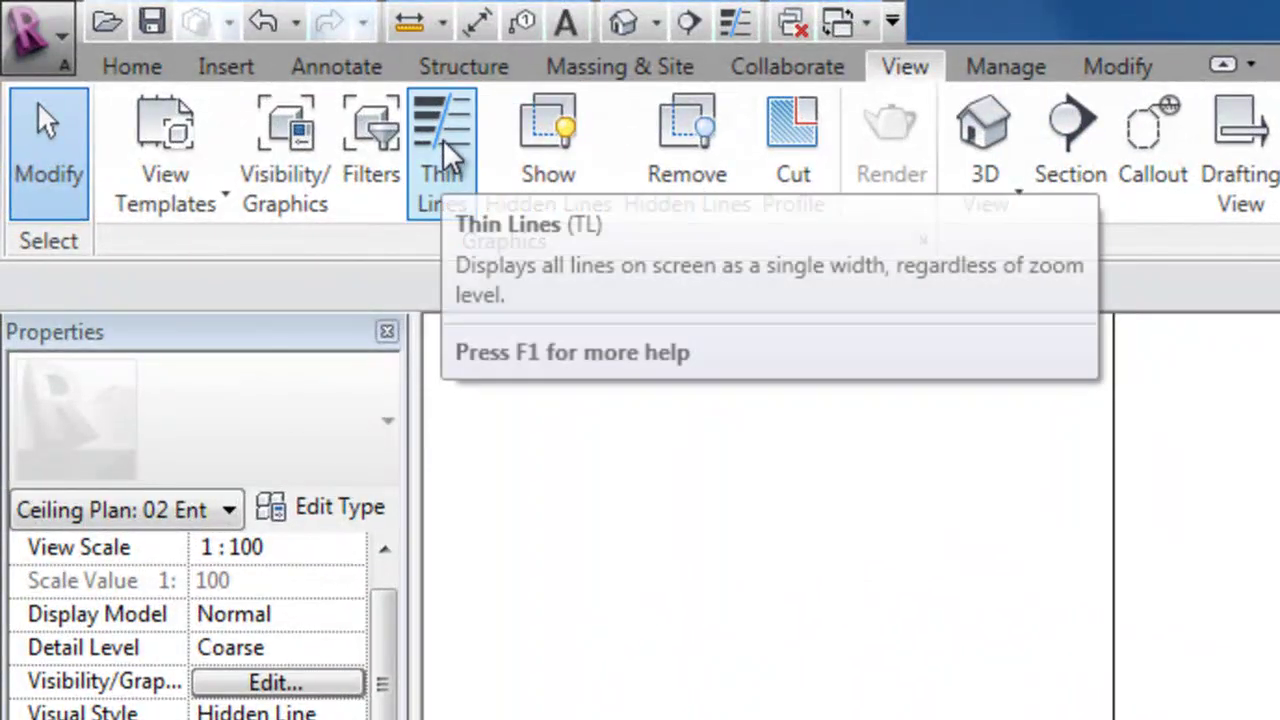
pyautogui.click(426, 172)
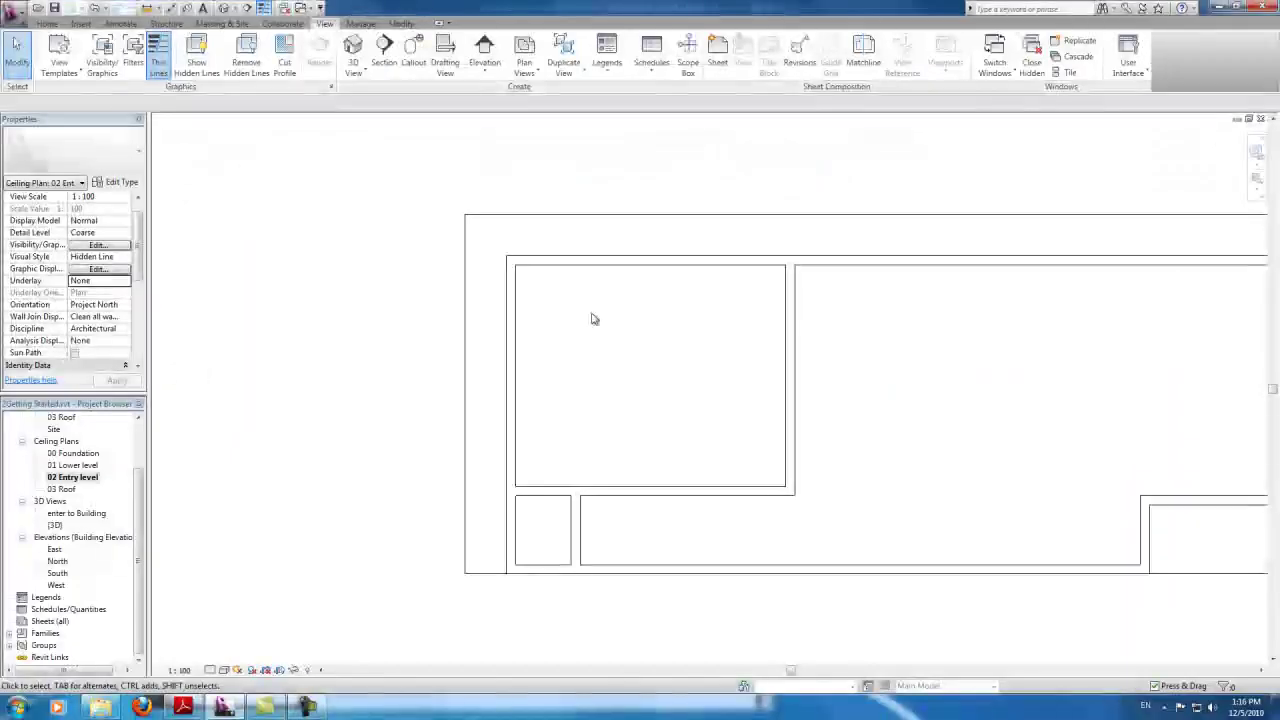
pyautogui.scroll(-2, 591, 320)
pyautogui.scroll(2, 491, 406)
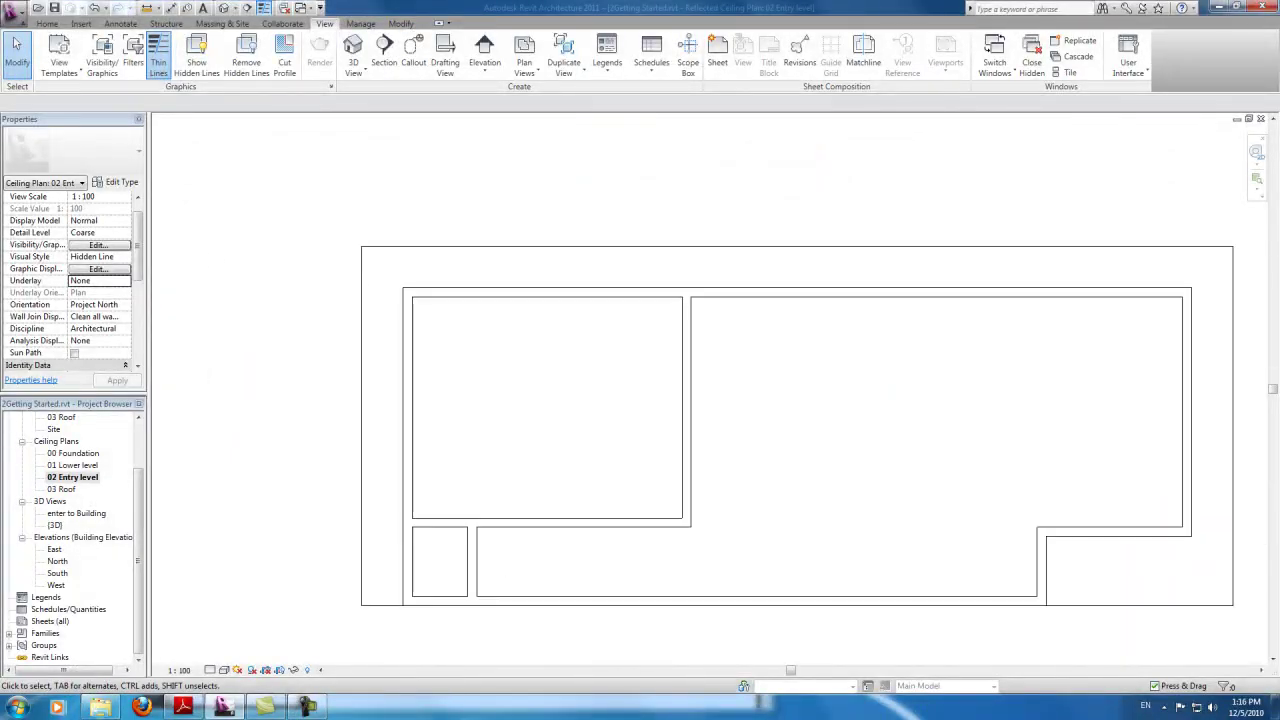
pyautogui.click(45, 25)
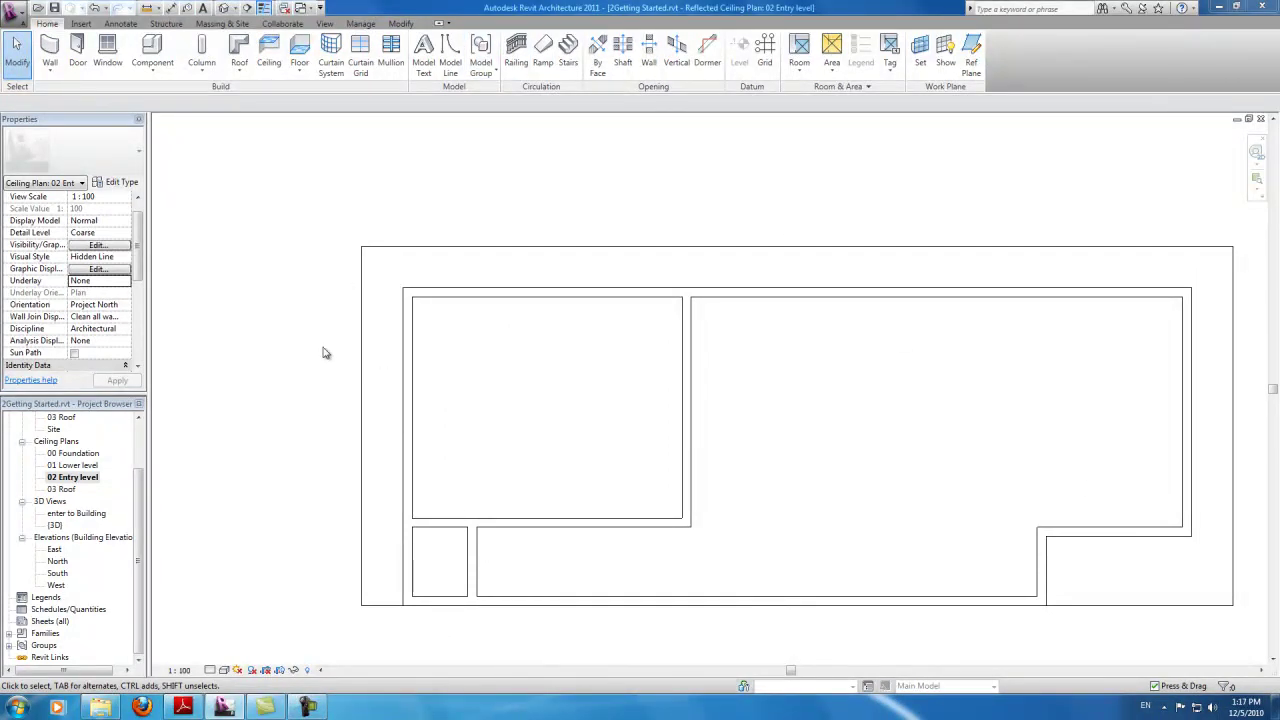
# Place three M_Casement 3x3 with Trim windows down the upper-left room's west wall
pyautogui.click(107, 50)
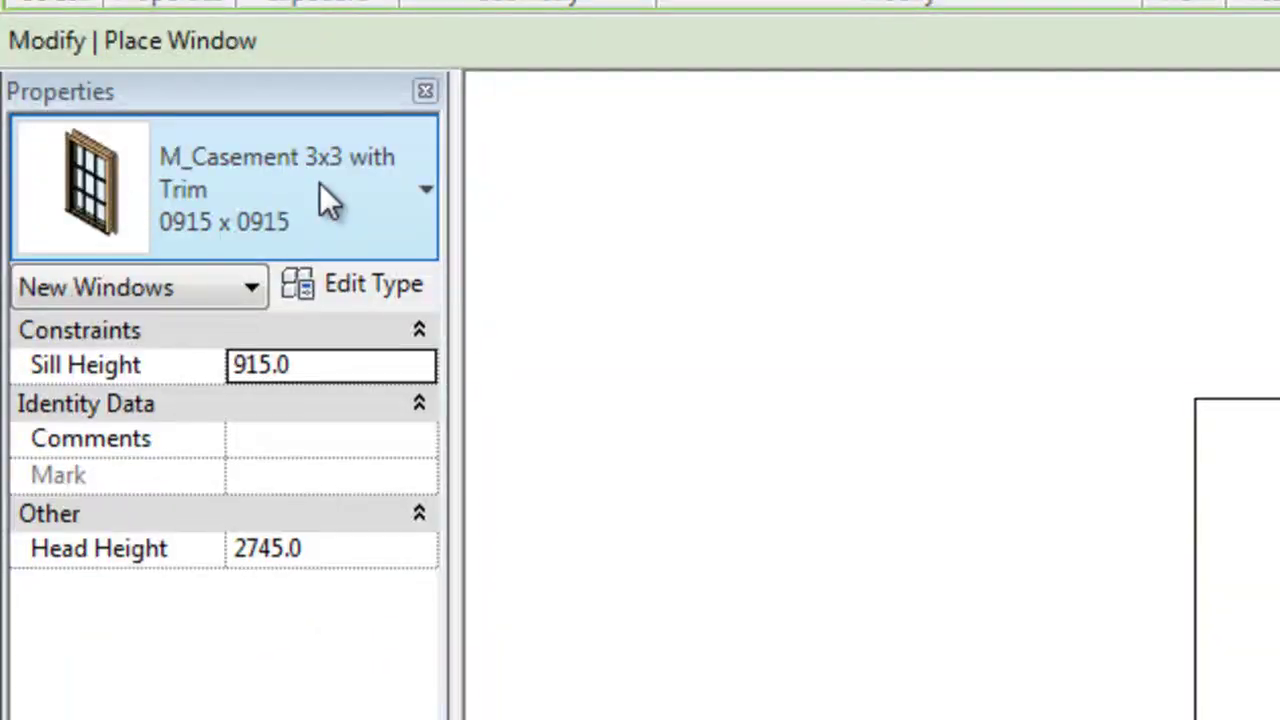
pyautogui.click(320, 190)
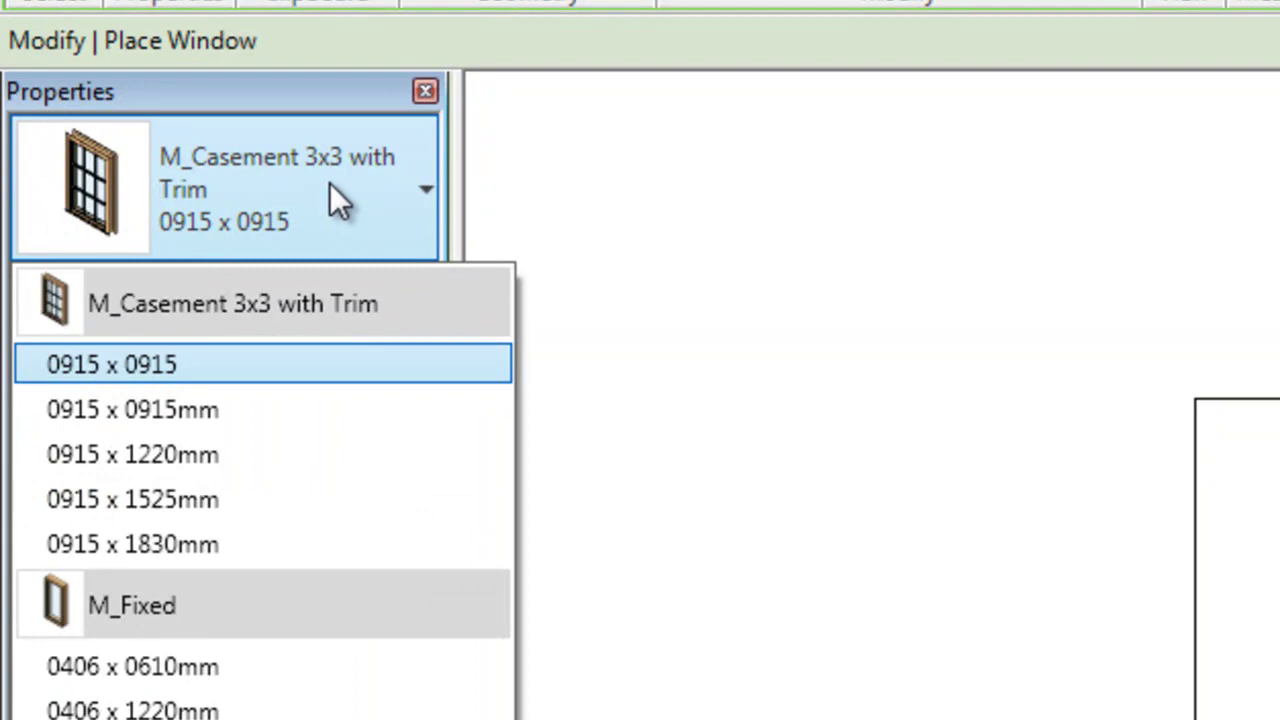
pyautogui.click(195, 548)
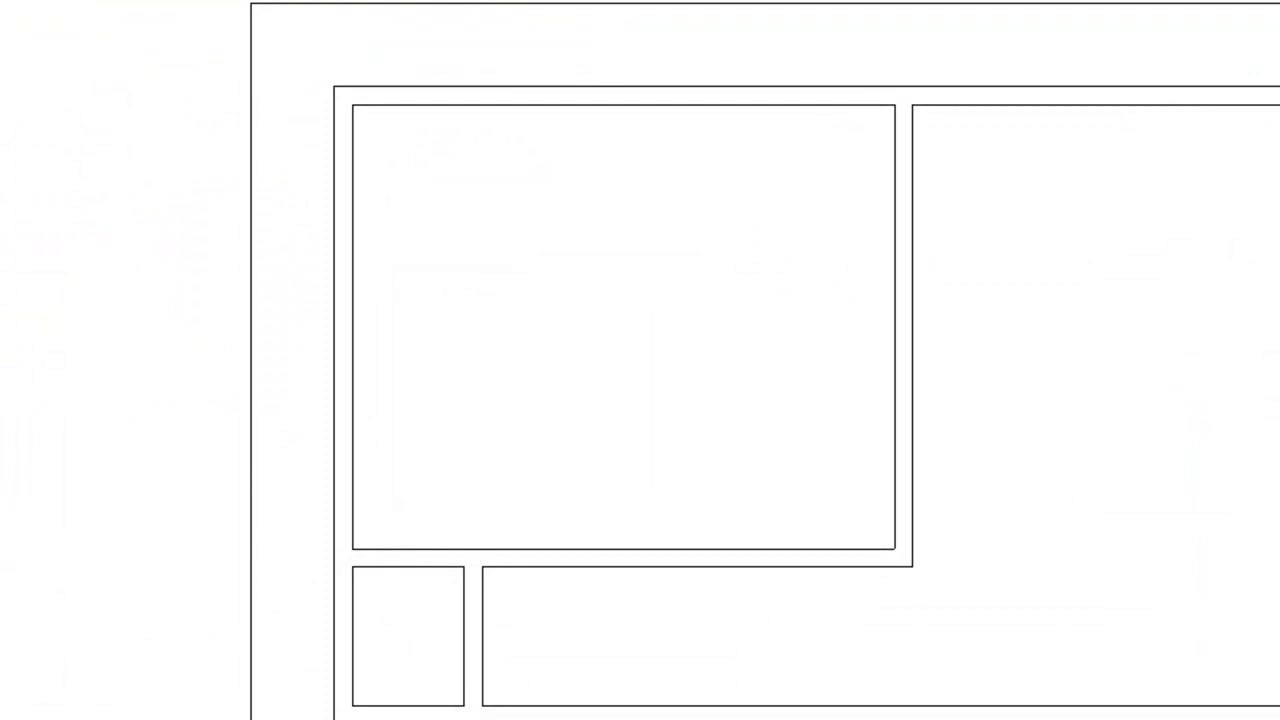
pyautogui.click(335, 215)
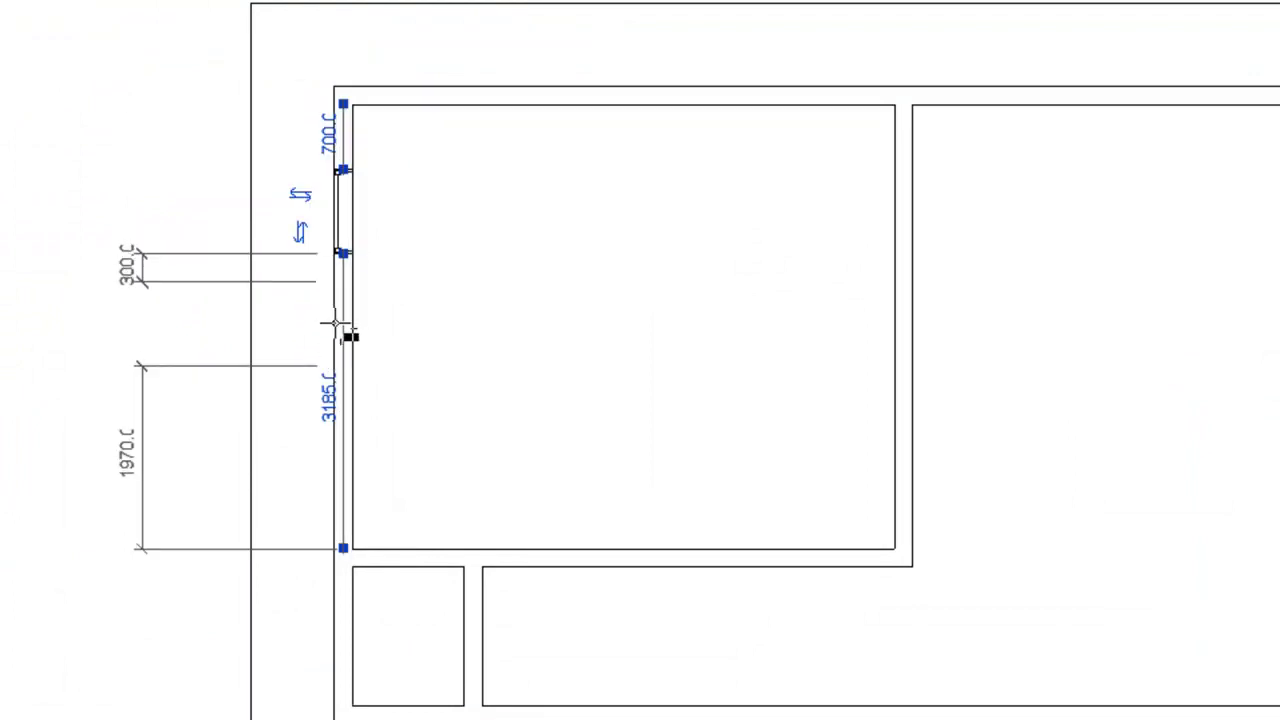
pyautogui.click(340, 323)
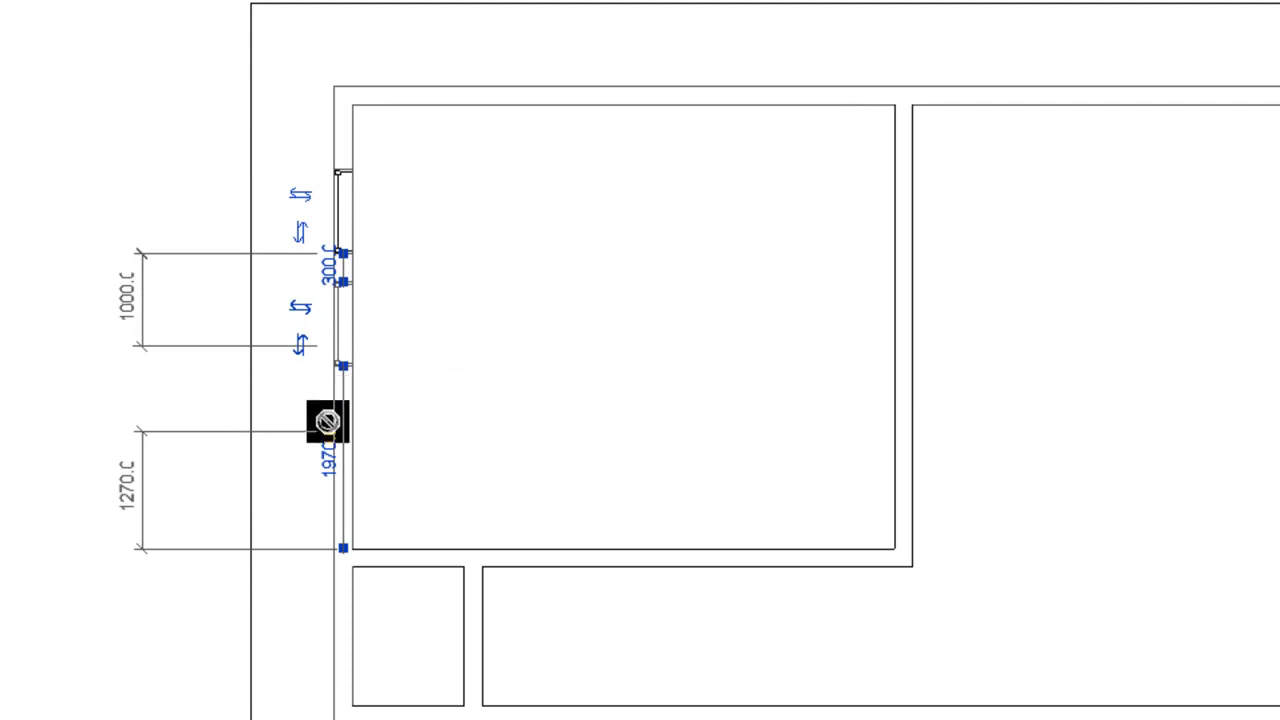
pyautogui.click(343, 490)
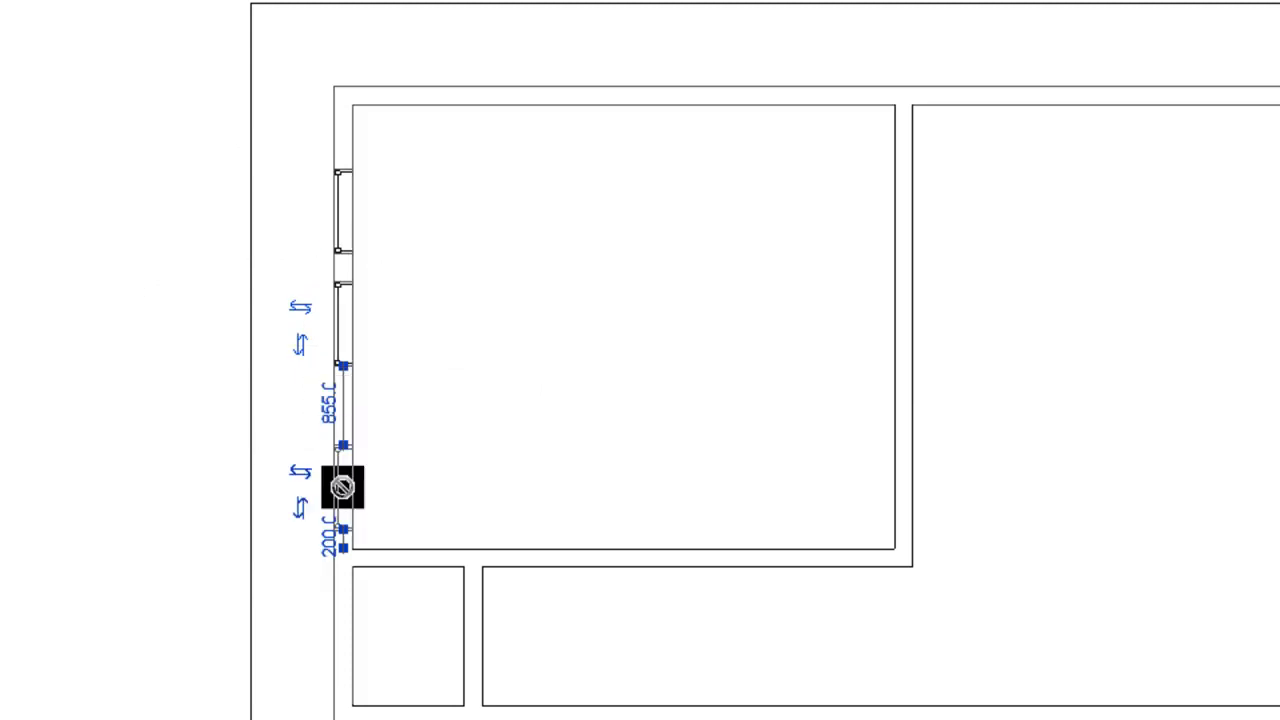
pyautogui.rightClick(648, 302)
pyautogui.click(708, 327)
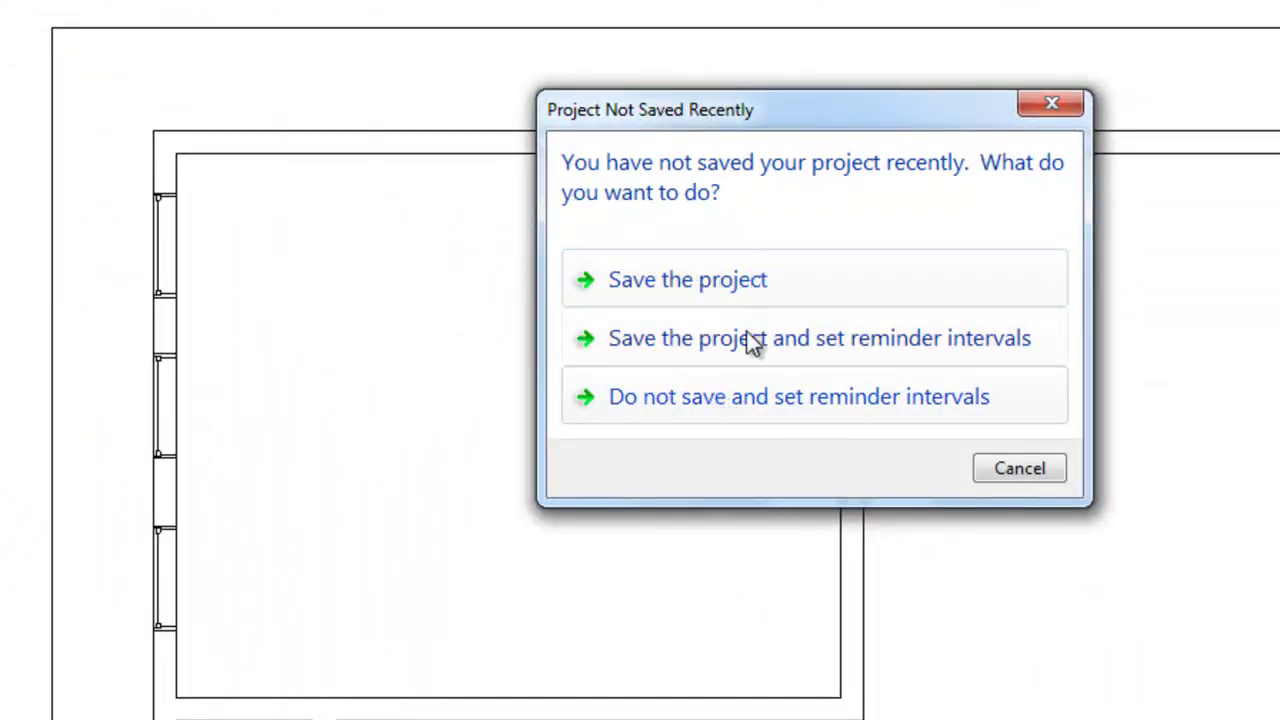
# Decline saving, then dimension top wall to first window (913) and to second window (1415)
pyautogui.click(773, 408)
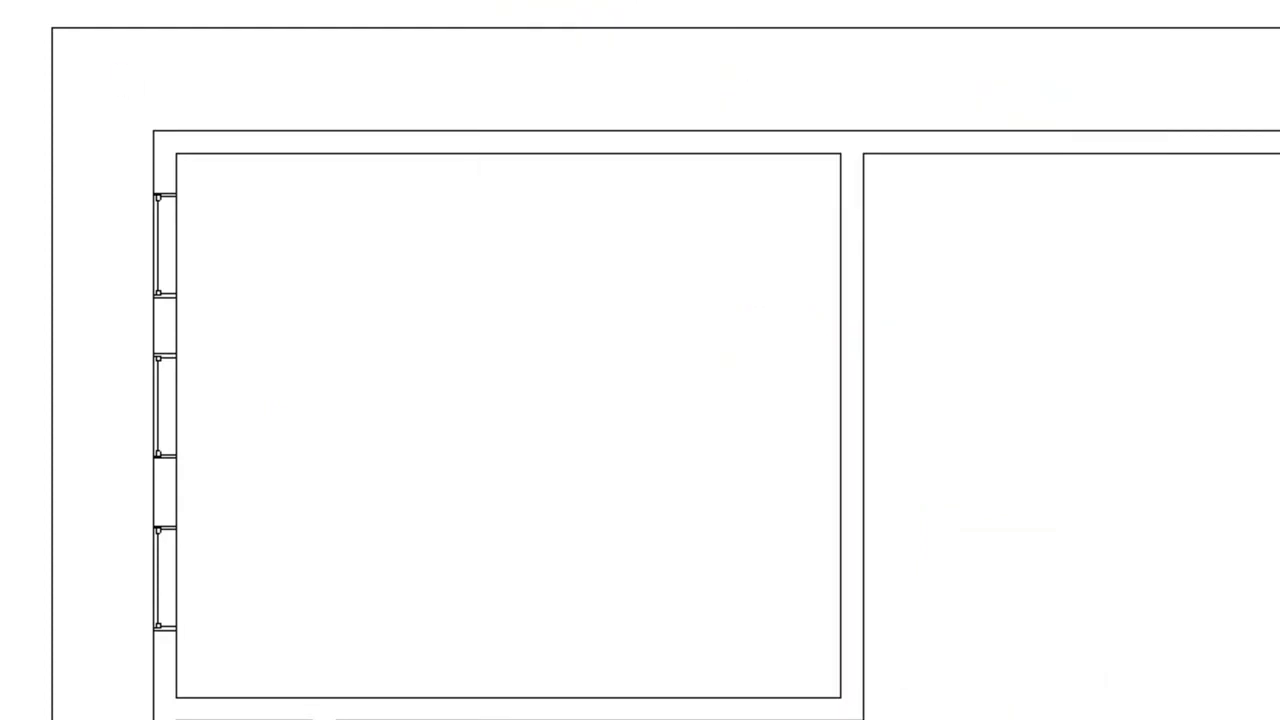
pyautogui.click(255, 145)
pyautogui.click(166, 244)
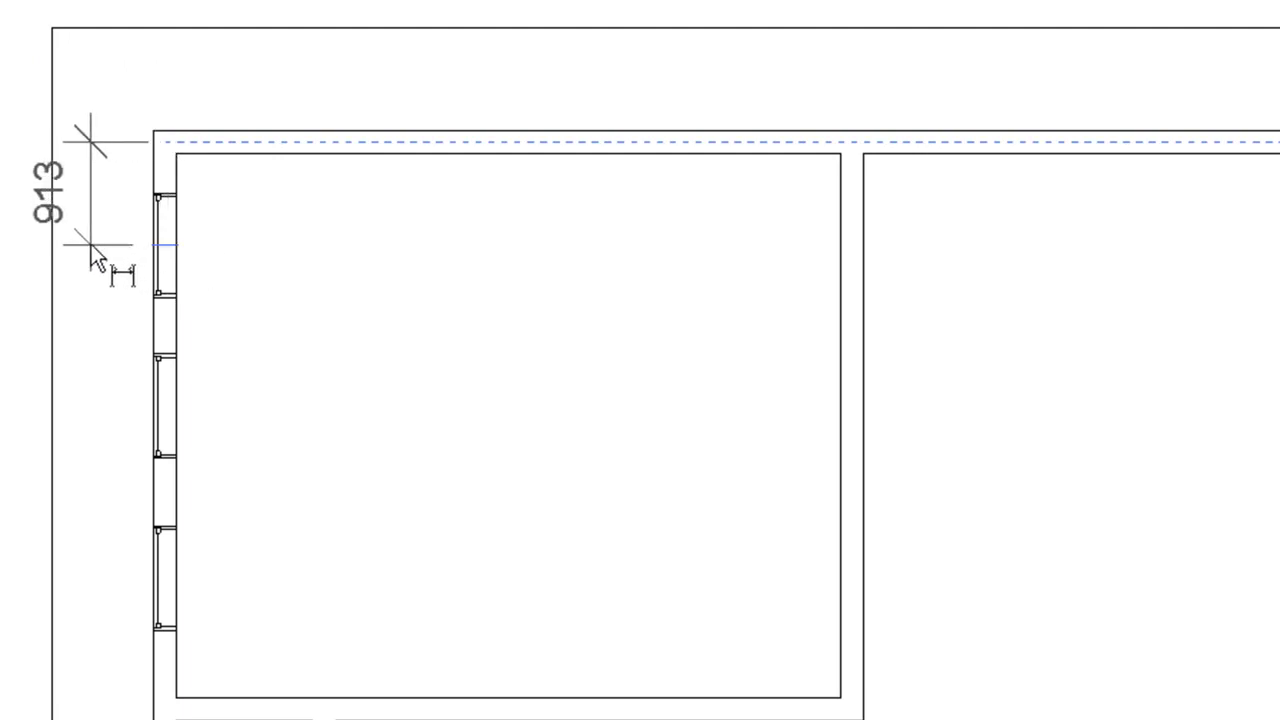
pyautogui.click(91, 244)
pyautogui.click(166, 246)
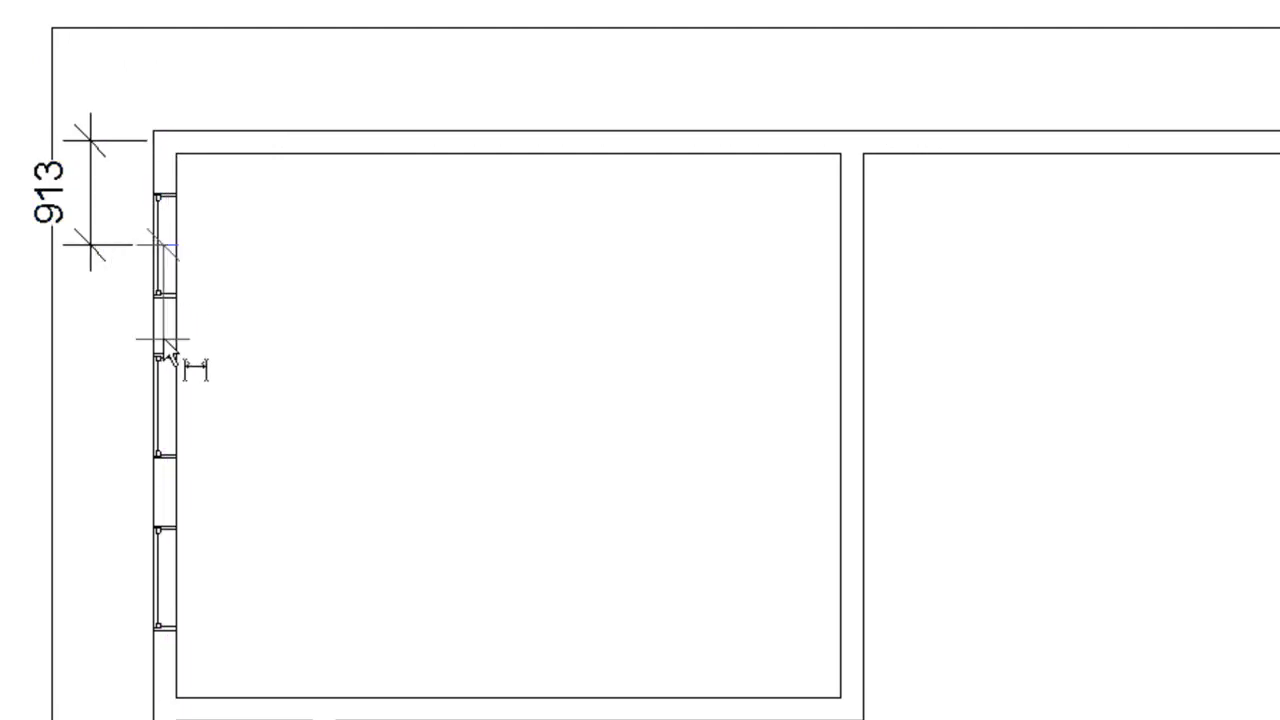
pyautogui.click(171, 404)
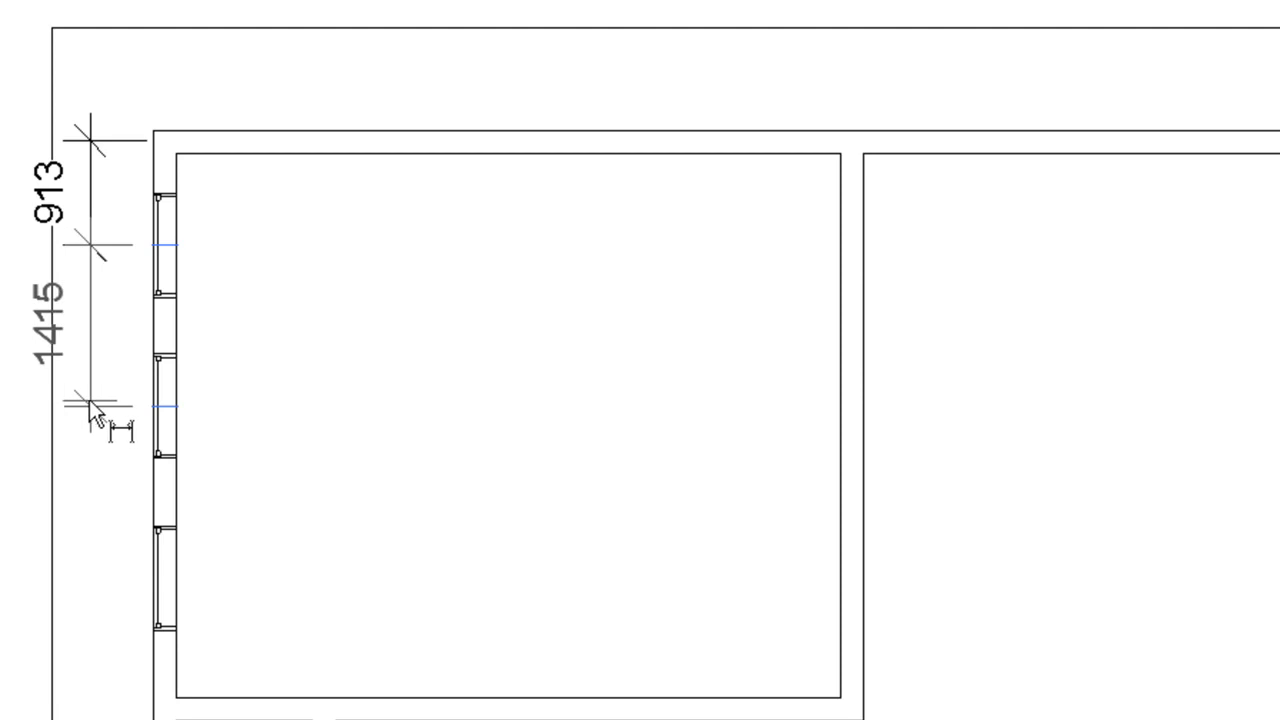
pyautogui.click(97, 412)
# Dimension the third window gap (1515) and the gap to the bottom wall (1158)
pyautogui.click(168, 408)
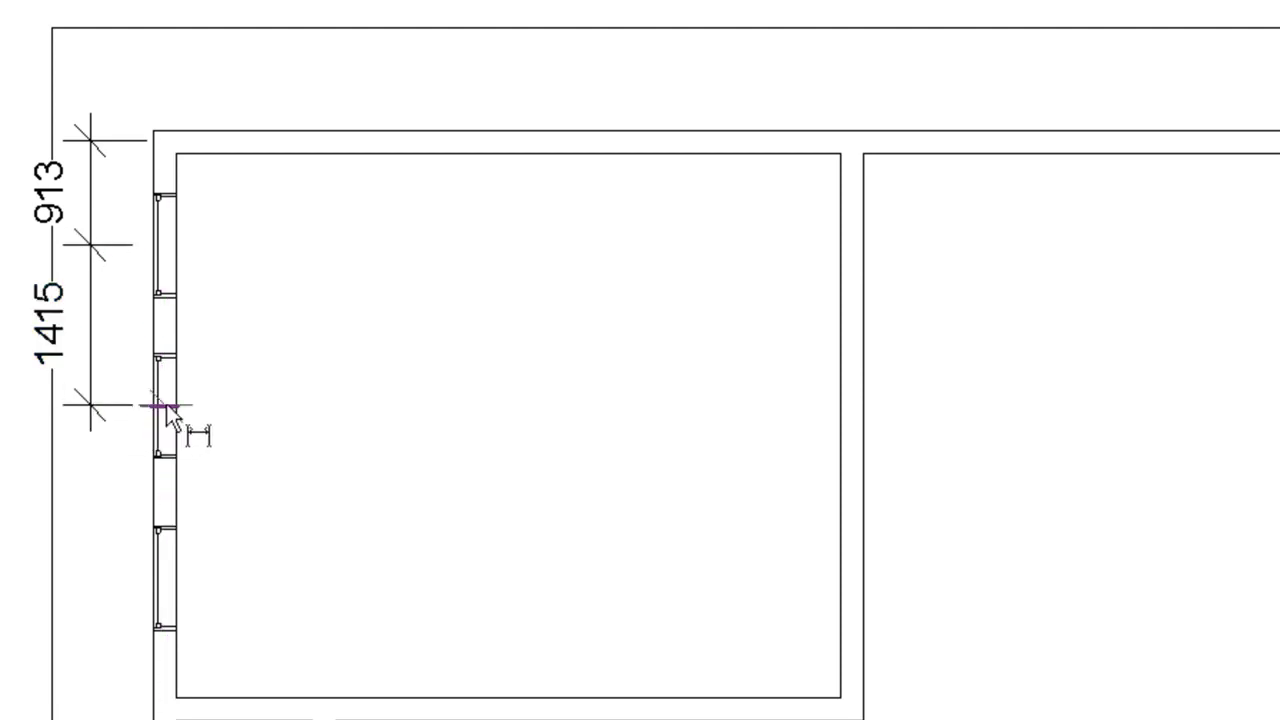
pyautogui.click(168, 582)
pyautogui.click(81, 578)
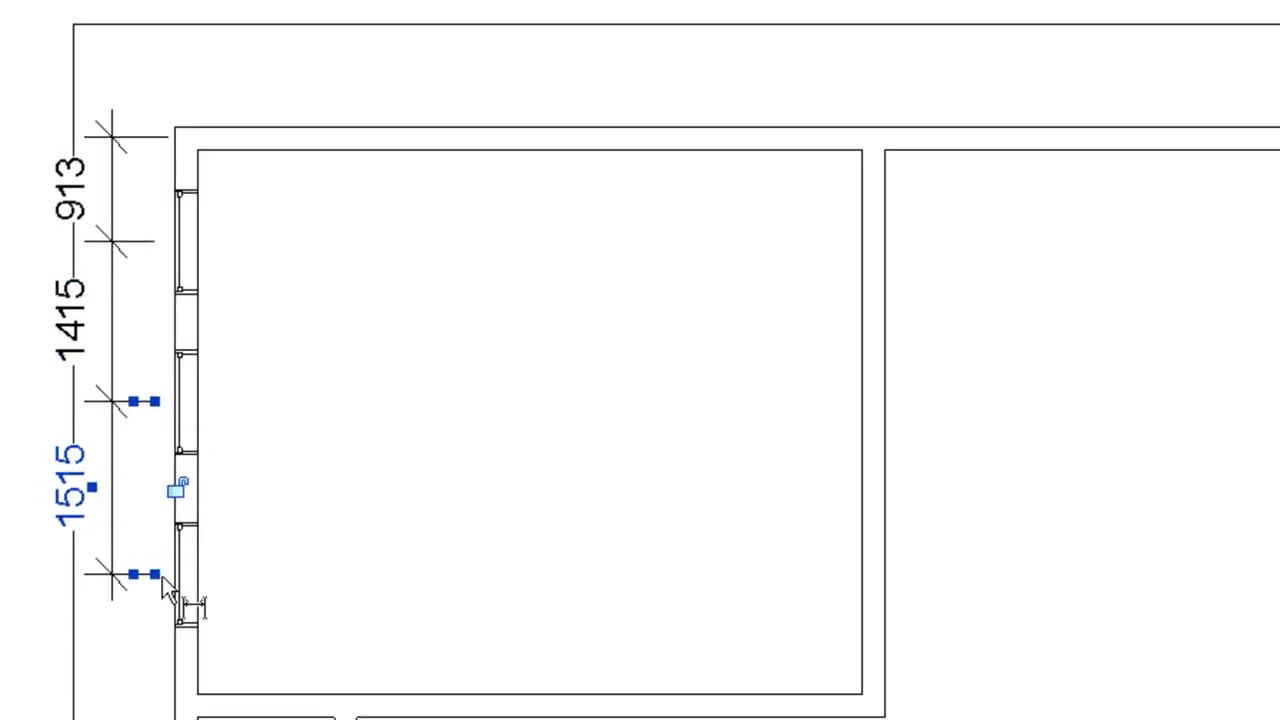
pyautogui.click(165, 577)
pyautogui.click(186, 707)
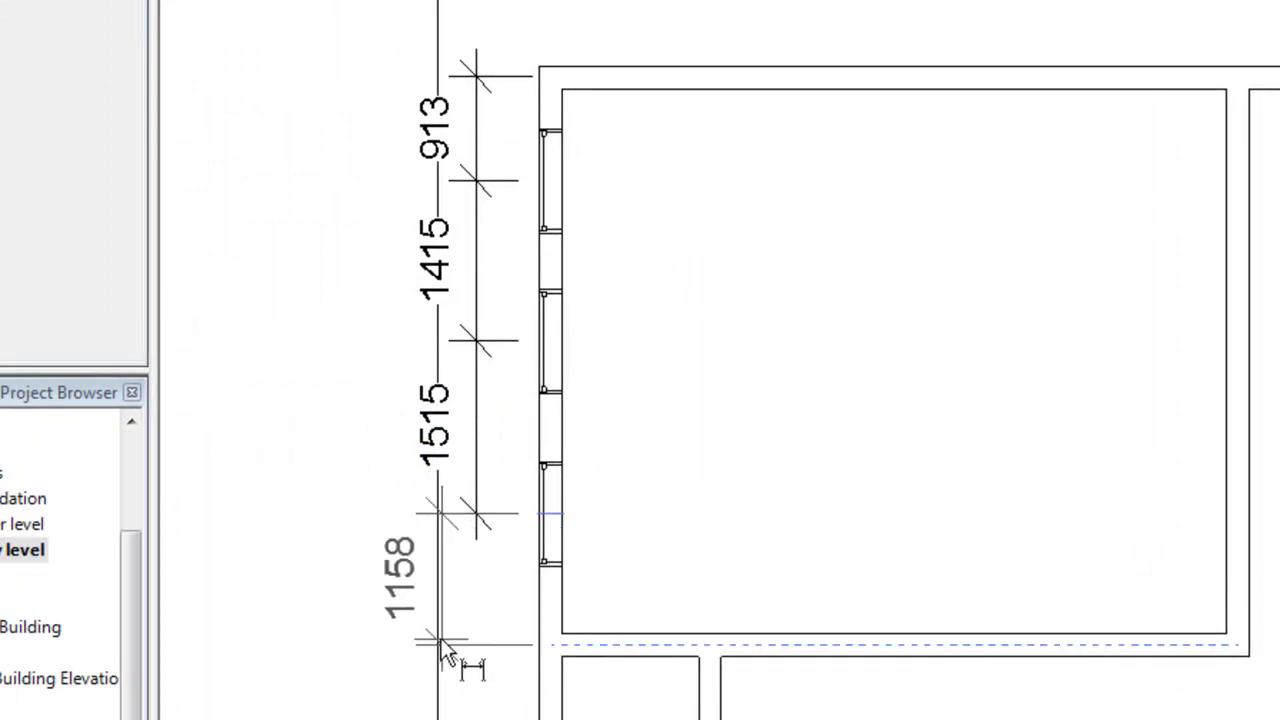
pyautogui.click(478, 655)
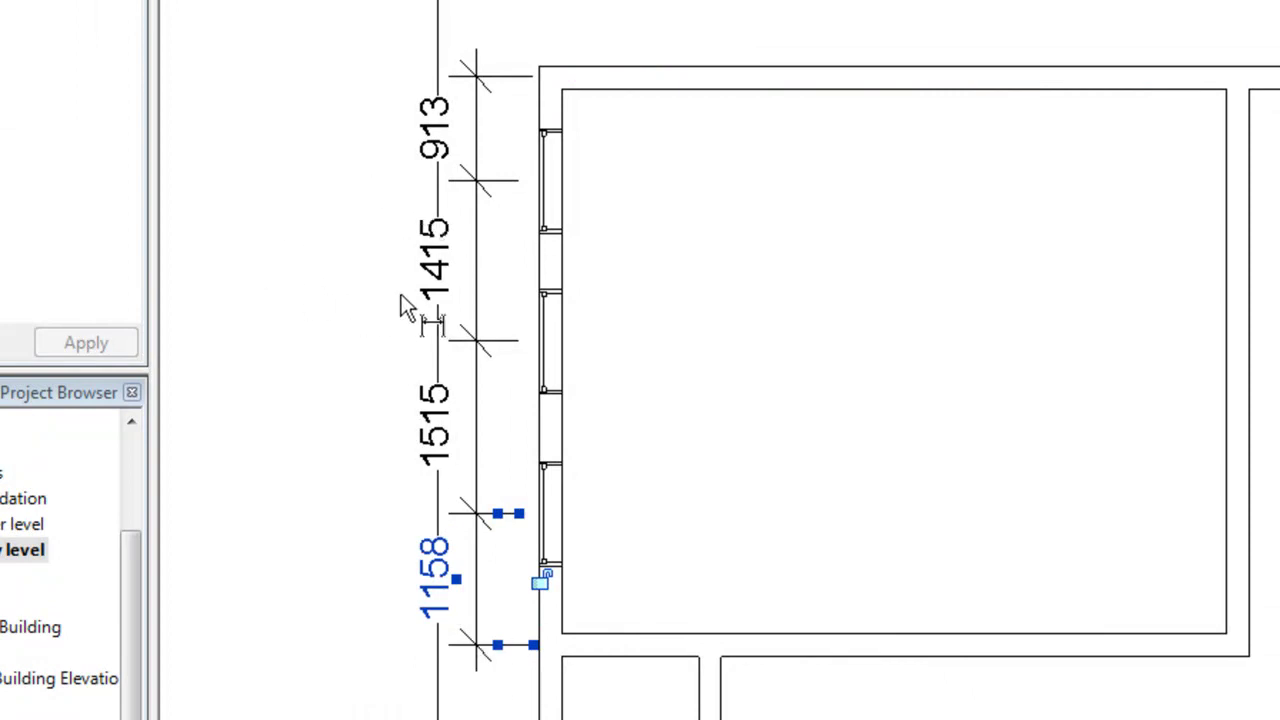
pyautogui.press('Escape')
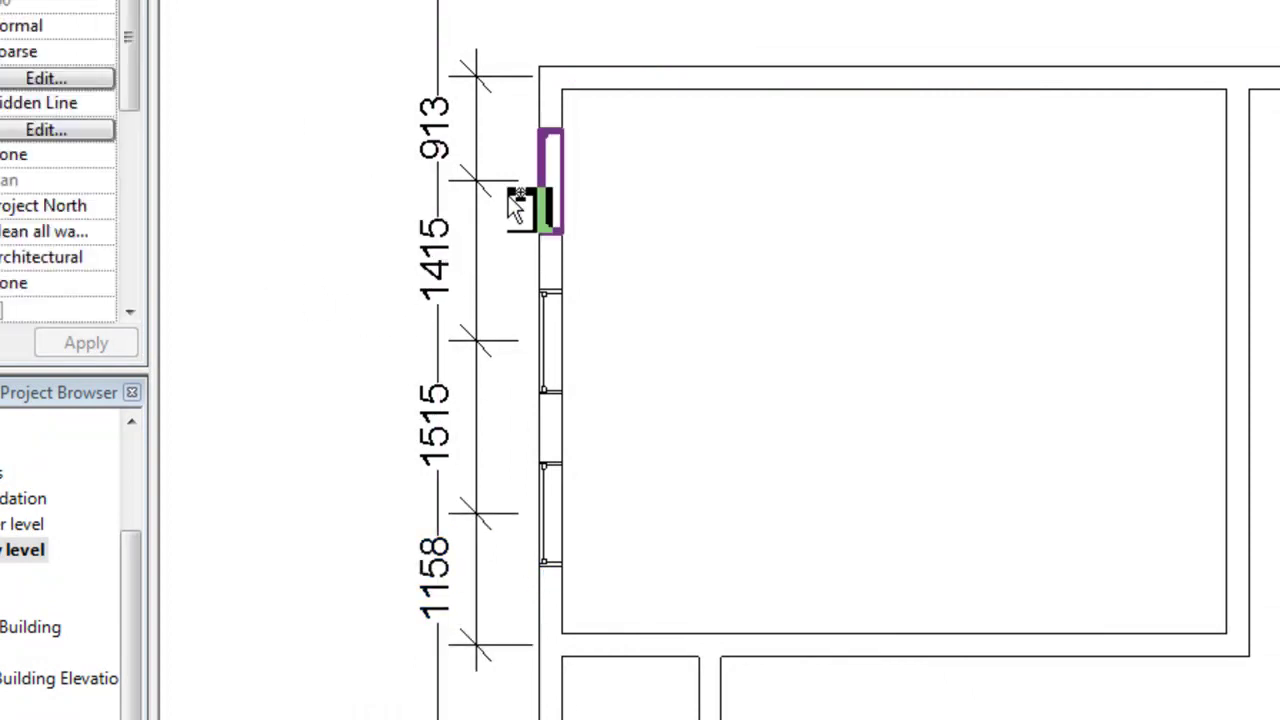
# Select all four west-wall dimensions: 913, 1415, 1515 and 1158
pyautogui.click(474, 141)
pyautogui.keyDown('ctrl'); pyautogui.click(479, 266); pyautogui.keyUp('ctrl')
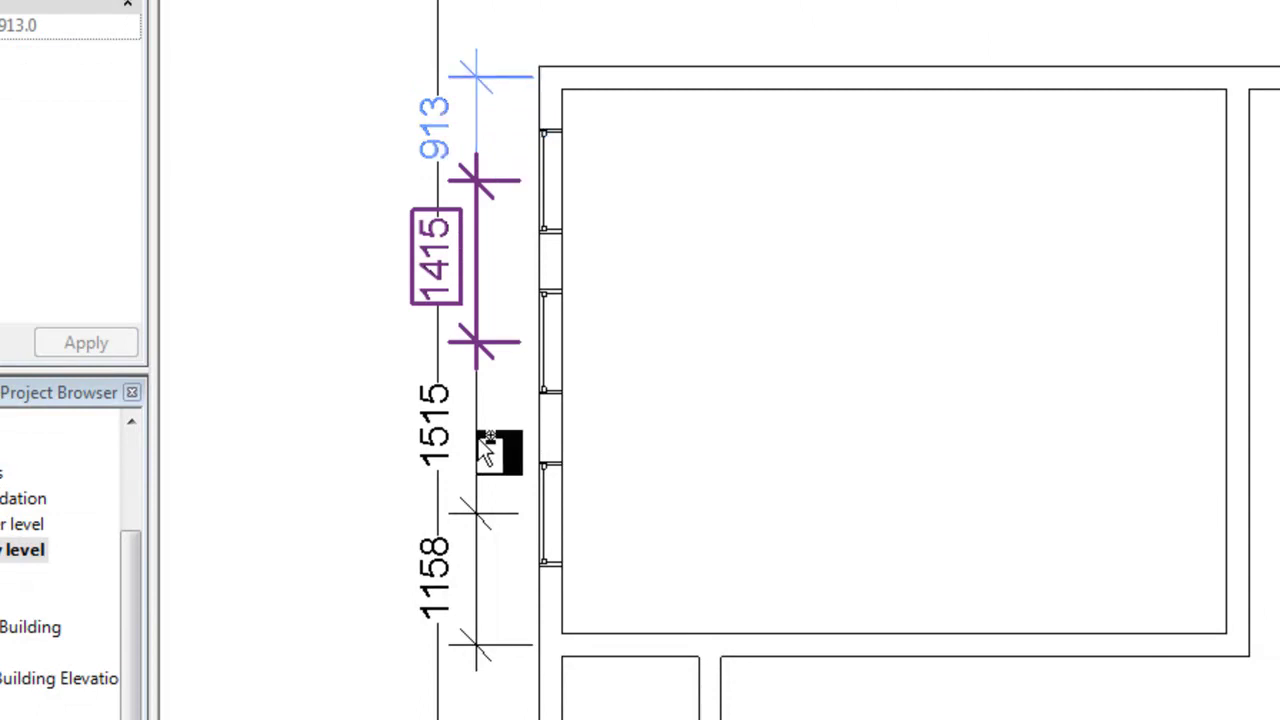
pyautogui.keyDown('ctrl'); pyautogui.click(478, 440); pyautogui.keyUp('ctrl')
pyautogui.keyDown('ctrl'); pyautogui.click(485, 592); pyautogui.keyUp('ctrl')
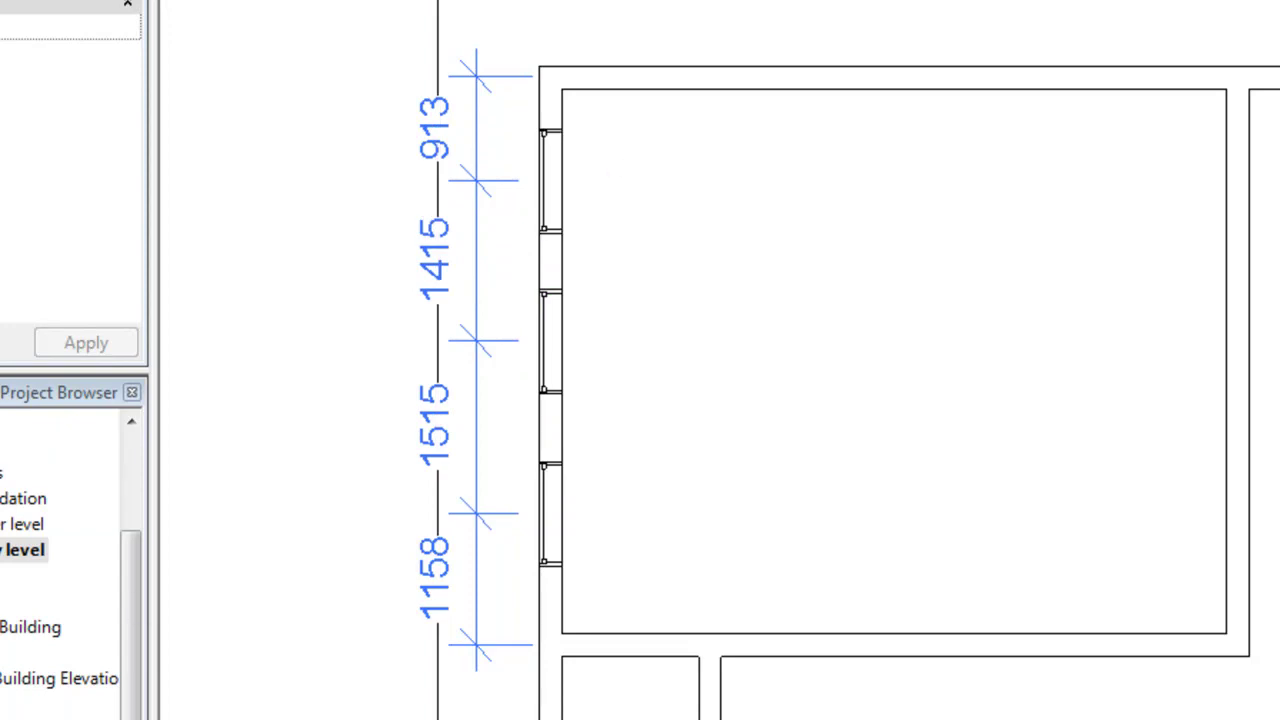
# Launch Windows Calculator via search and move it beside the dimensioned wall
pyautogui.press('super')
pyautogui.write('calc')
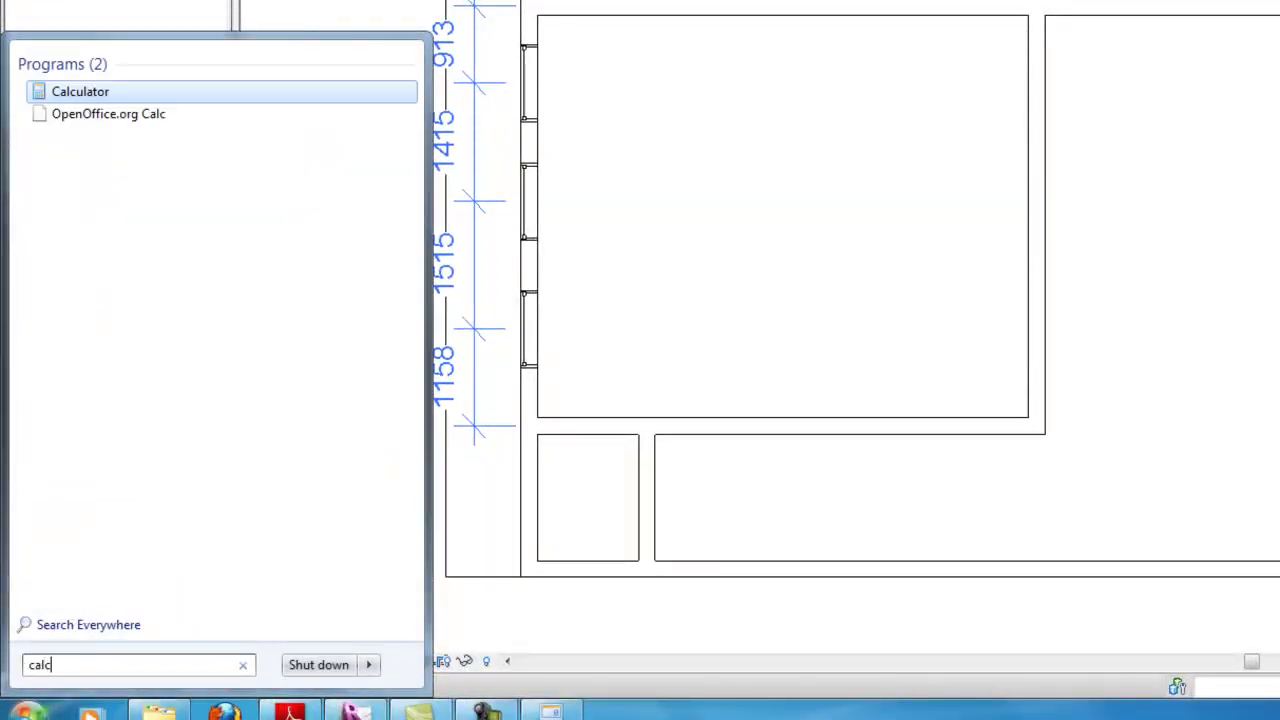
pyautogui.press('Return')
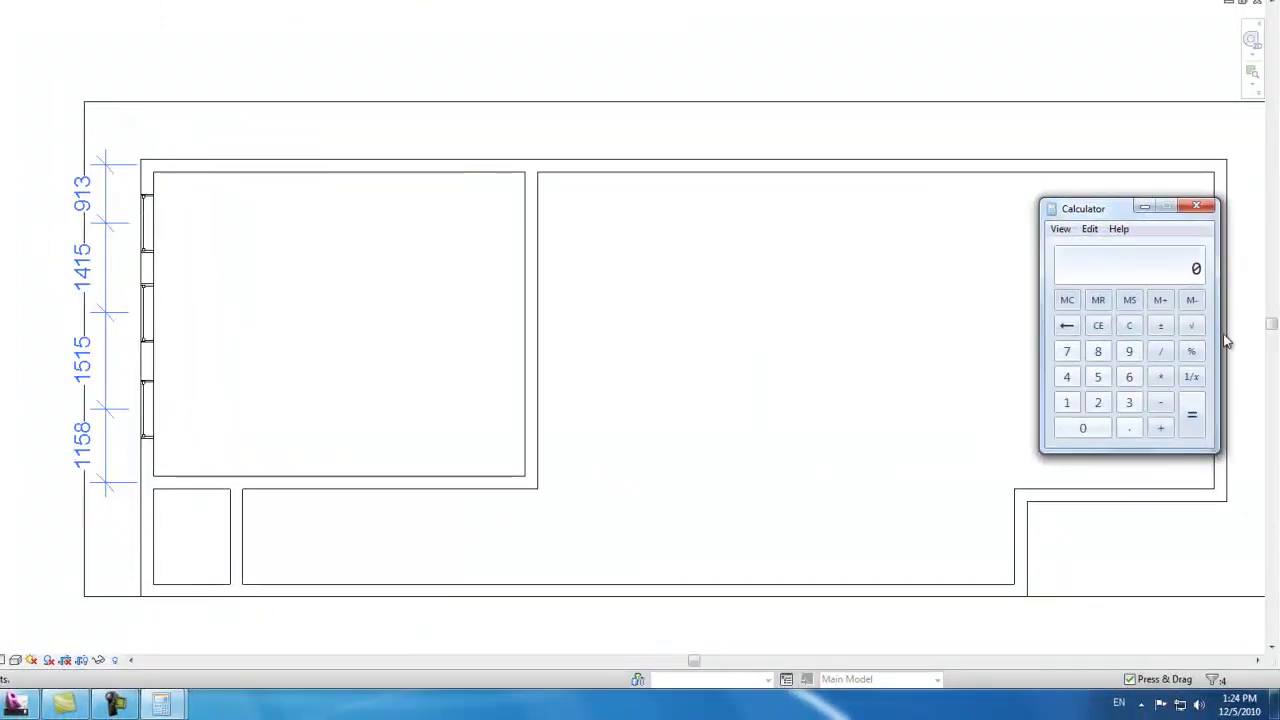
pyautogui.moveTo(1085, 207); pyautogui.dragTo(864, 176)
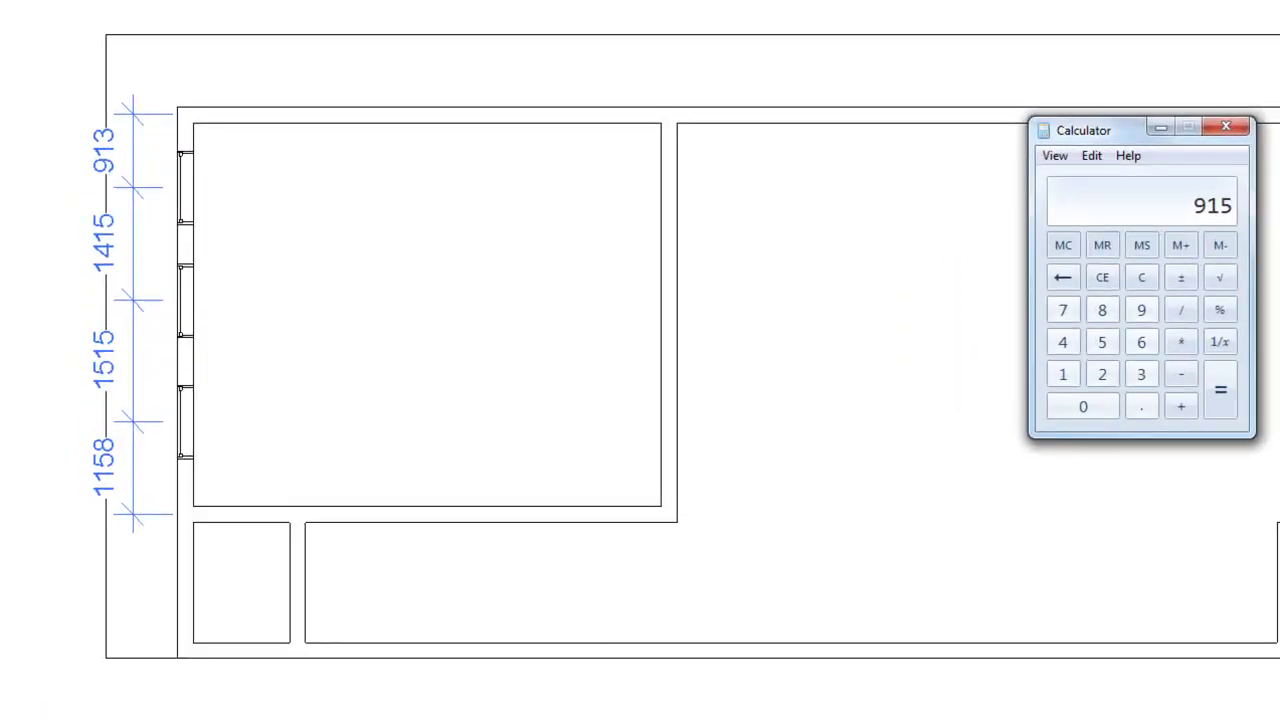
# Sum the spacings to 5003 and divide by 4 to get 1250.75
pyautogui.press('+')
pyautogui.write('1415')
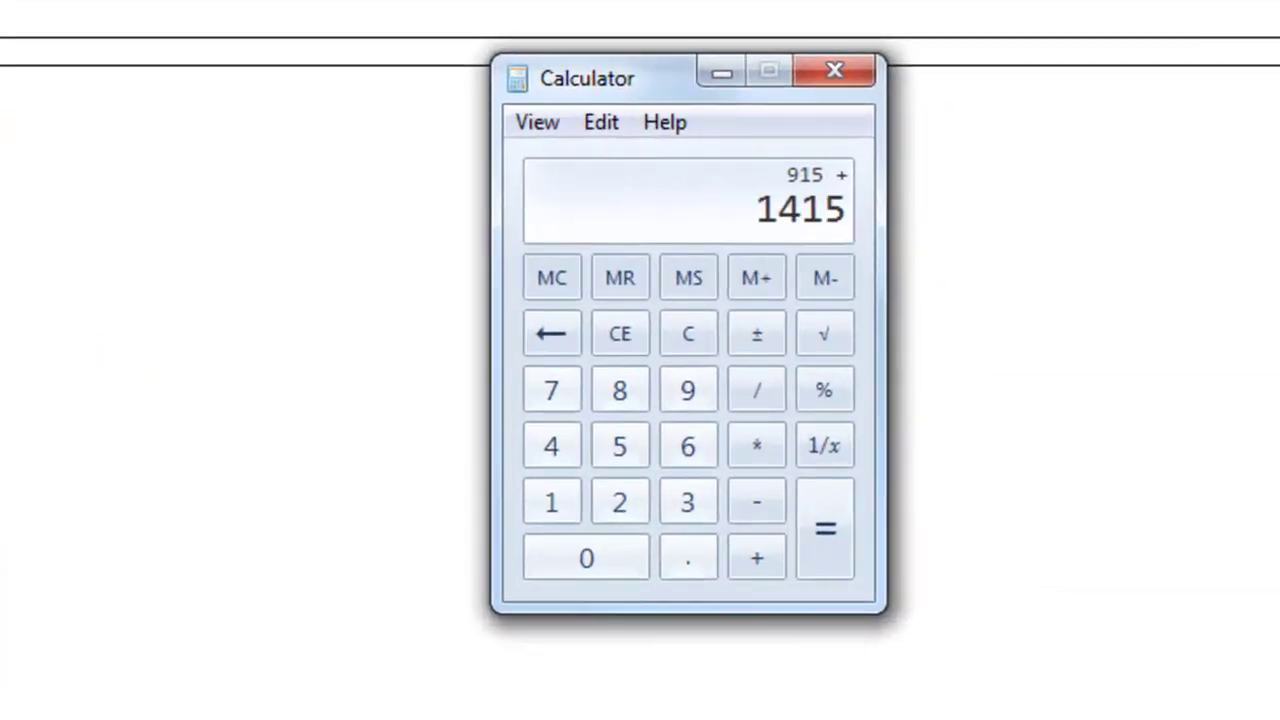
pyautogui.press('+')
pyautogui.write('15')
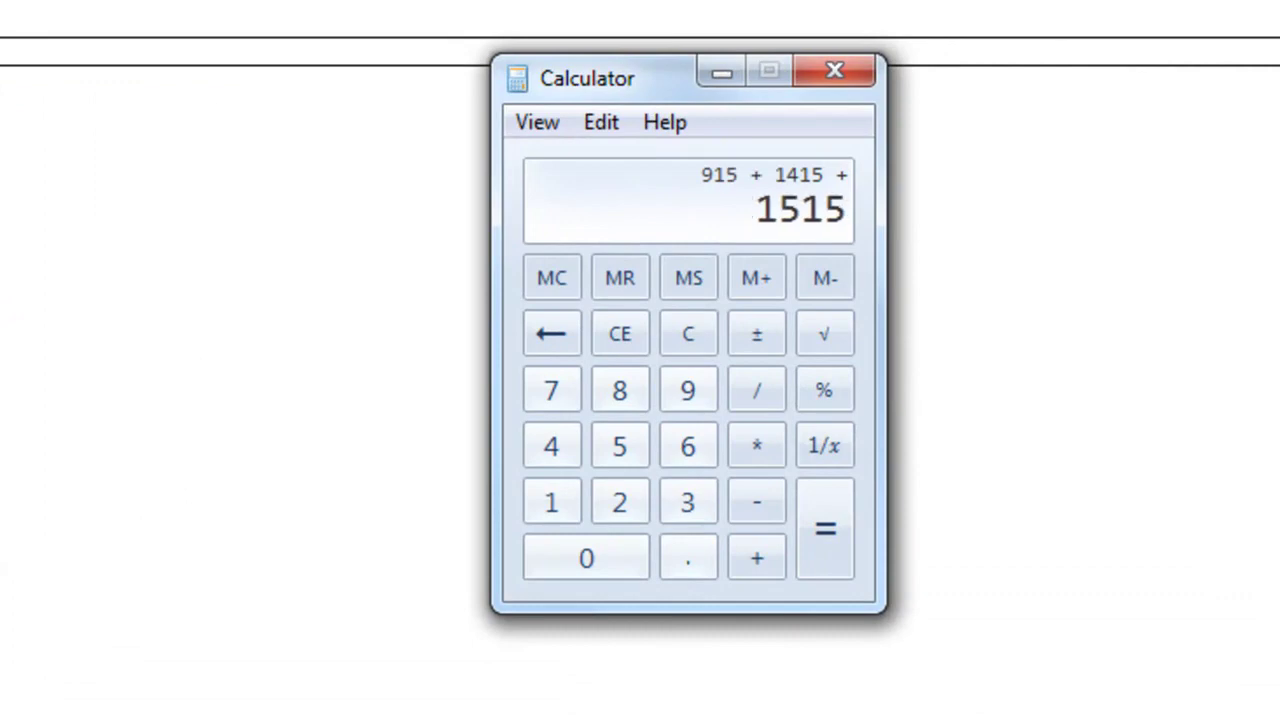
pyautogui.press('+')
pyautogui.write('1158')
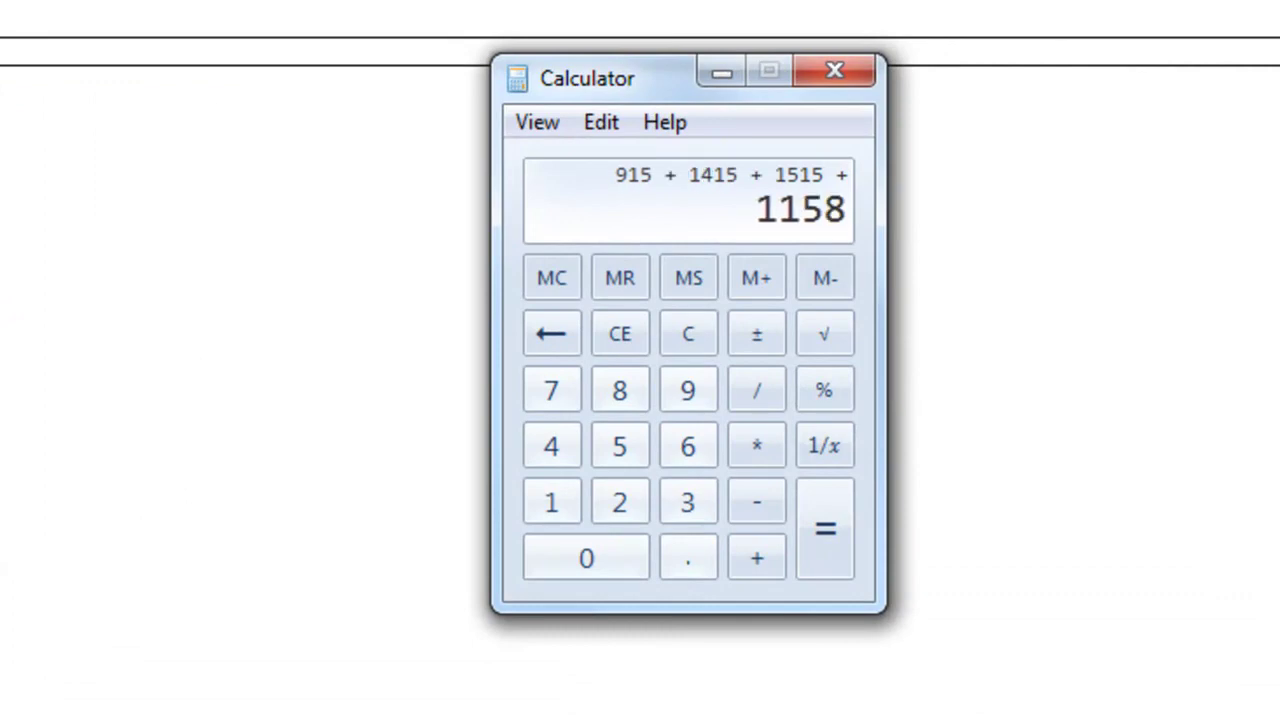
pyautogui.press('Return')
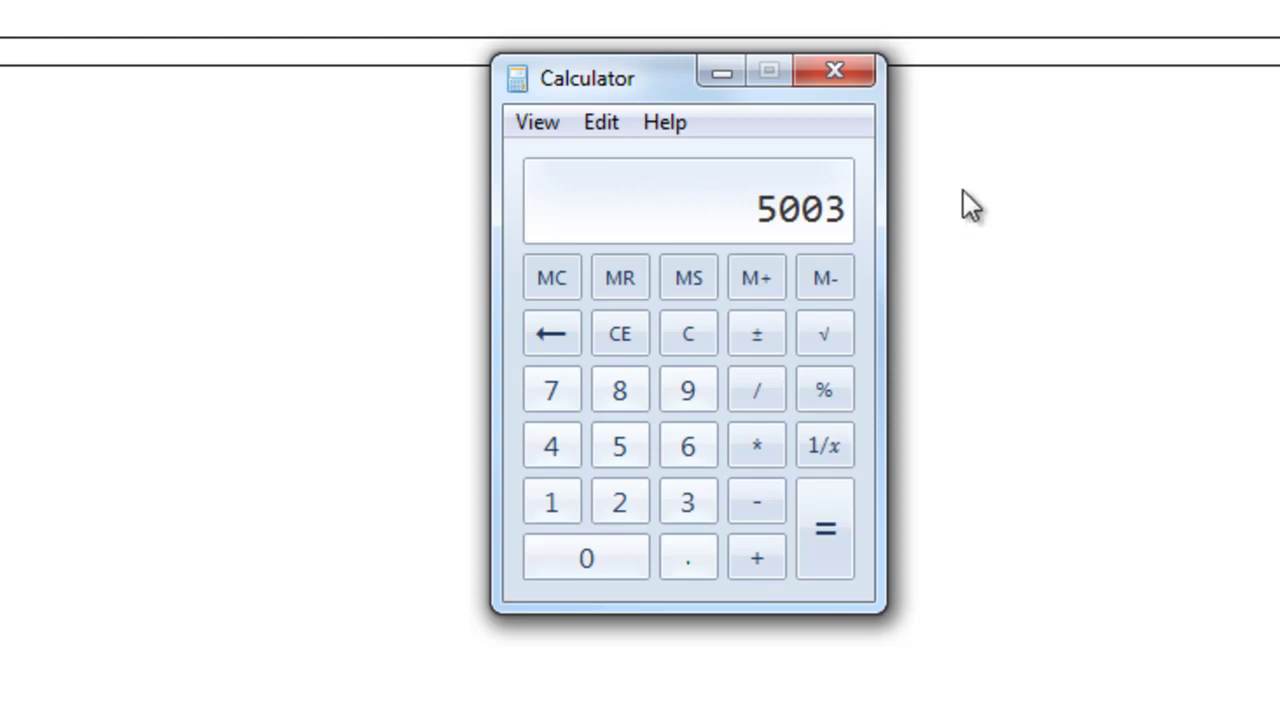
pyautogui.click(757, 390)
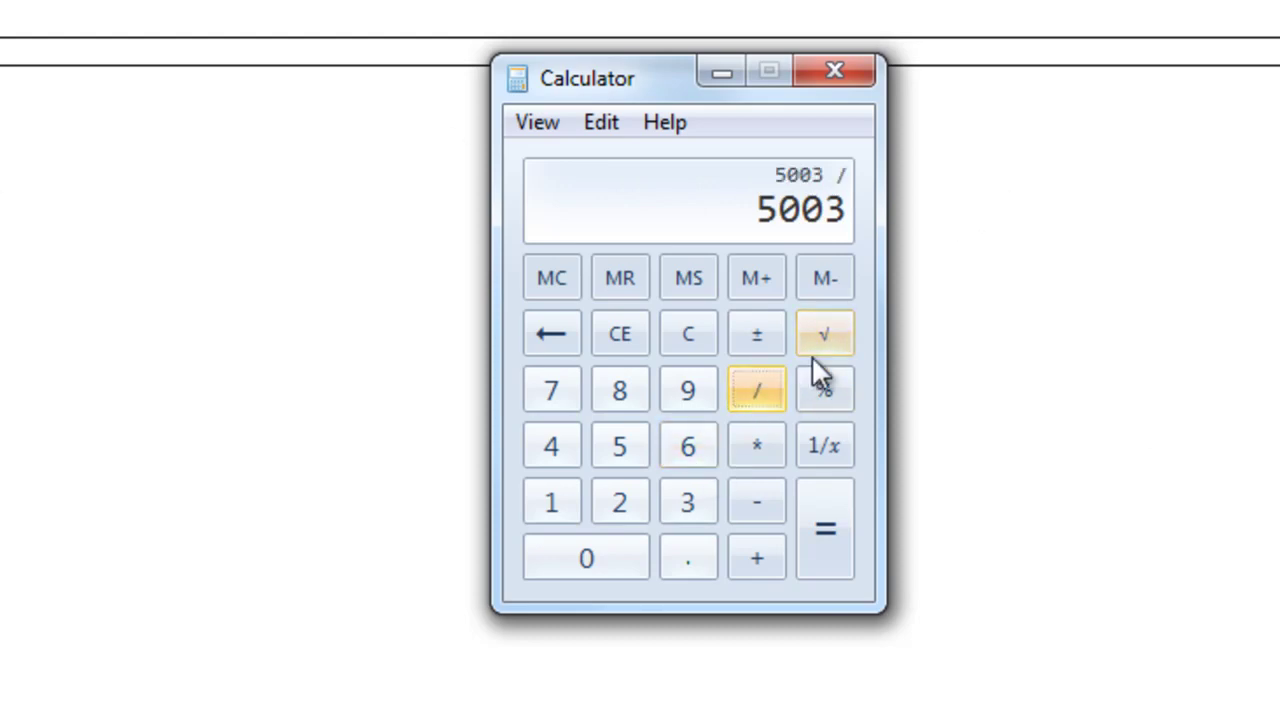
pyautogui.write('4')
pyautogui.press('Return')
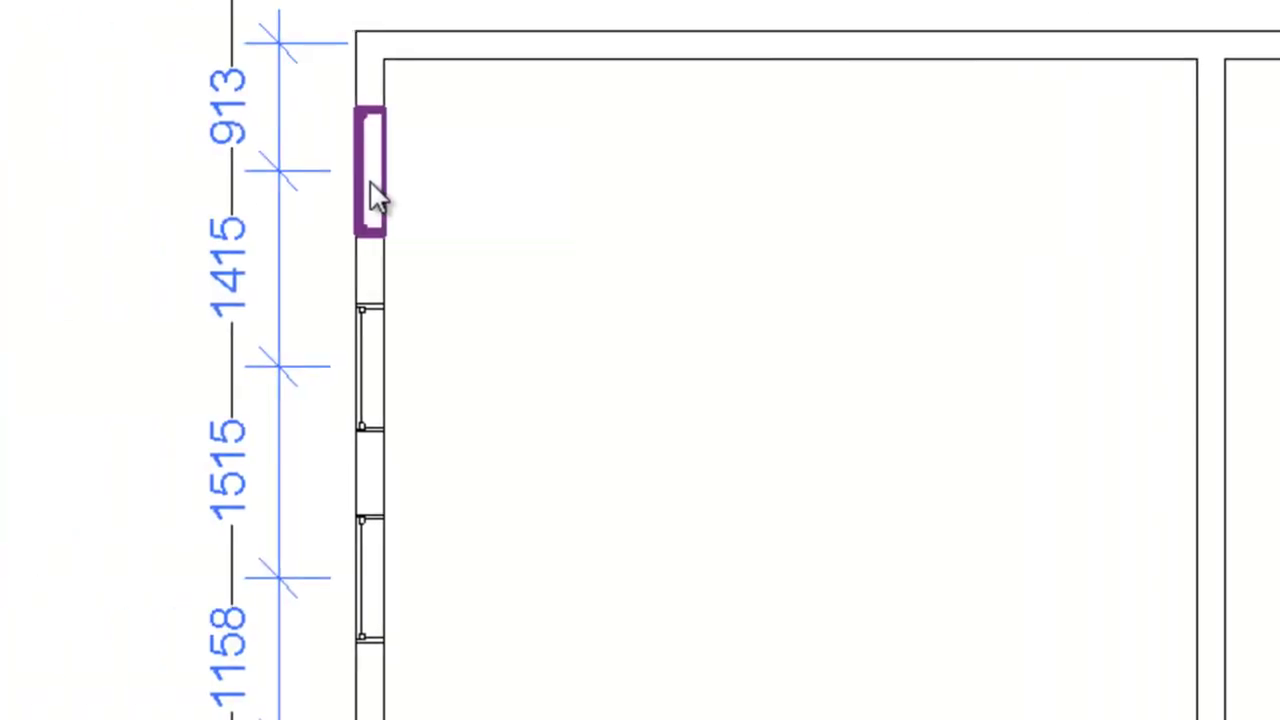
# Change the top window's 913 distance from the top wall to 1250.75
pyautogui.click(372, 190)
pyautogui.click(357, 120)
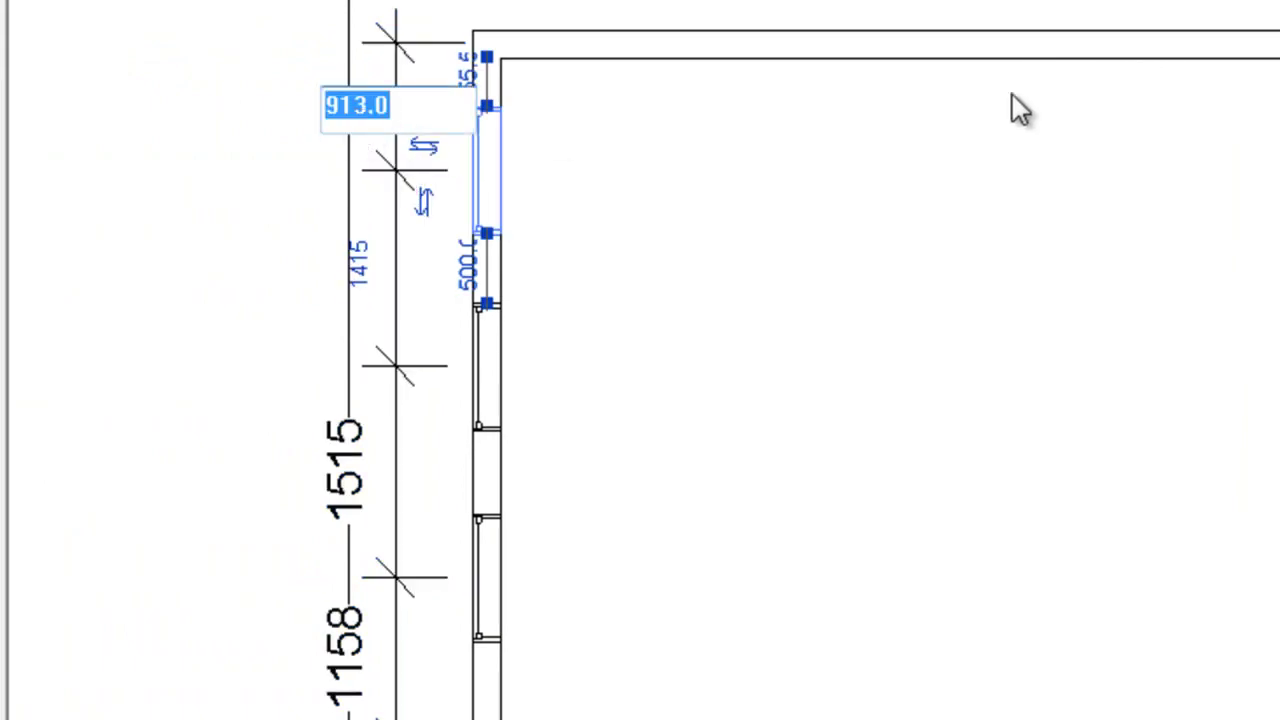
pyautogui.write('1250.75')
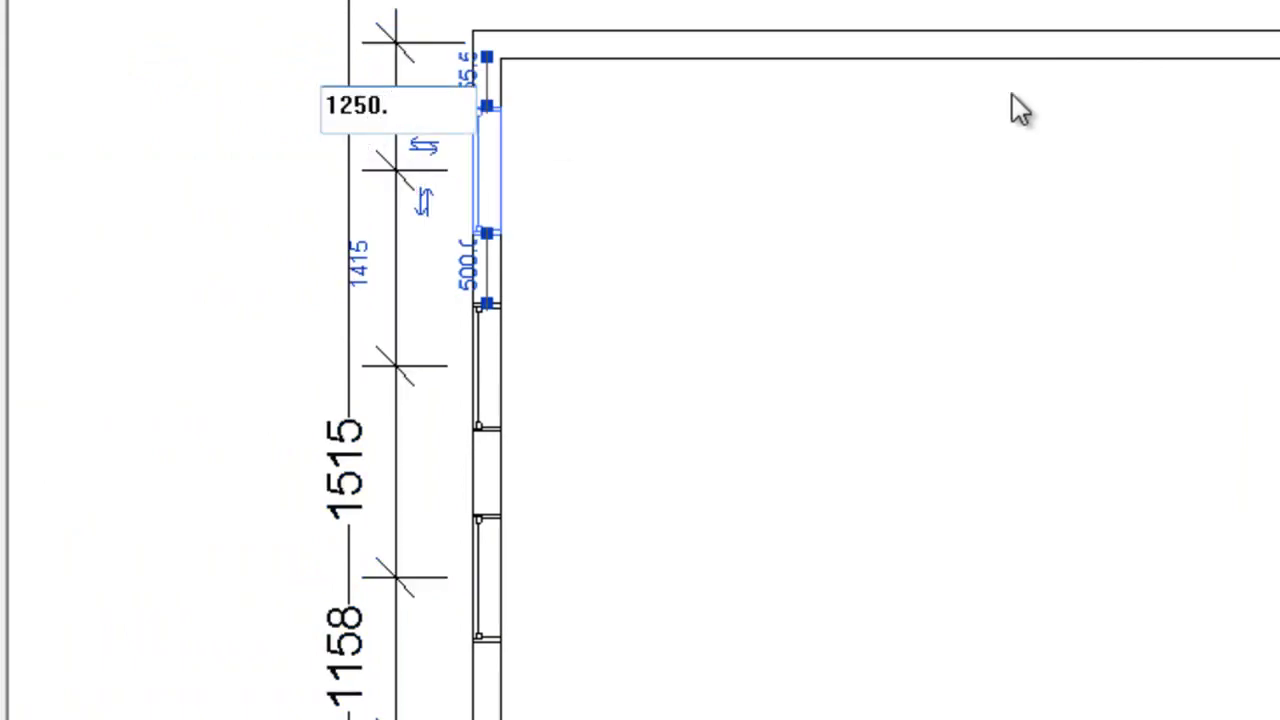
pyautogui.doubleClick(450, 100)
pyautogui.press('Return')
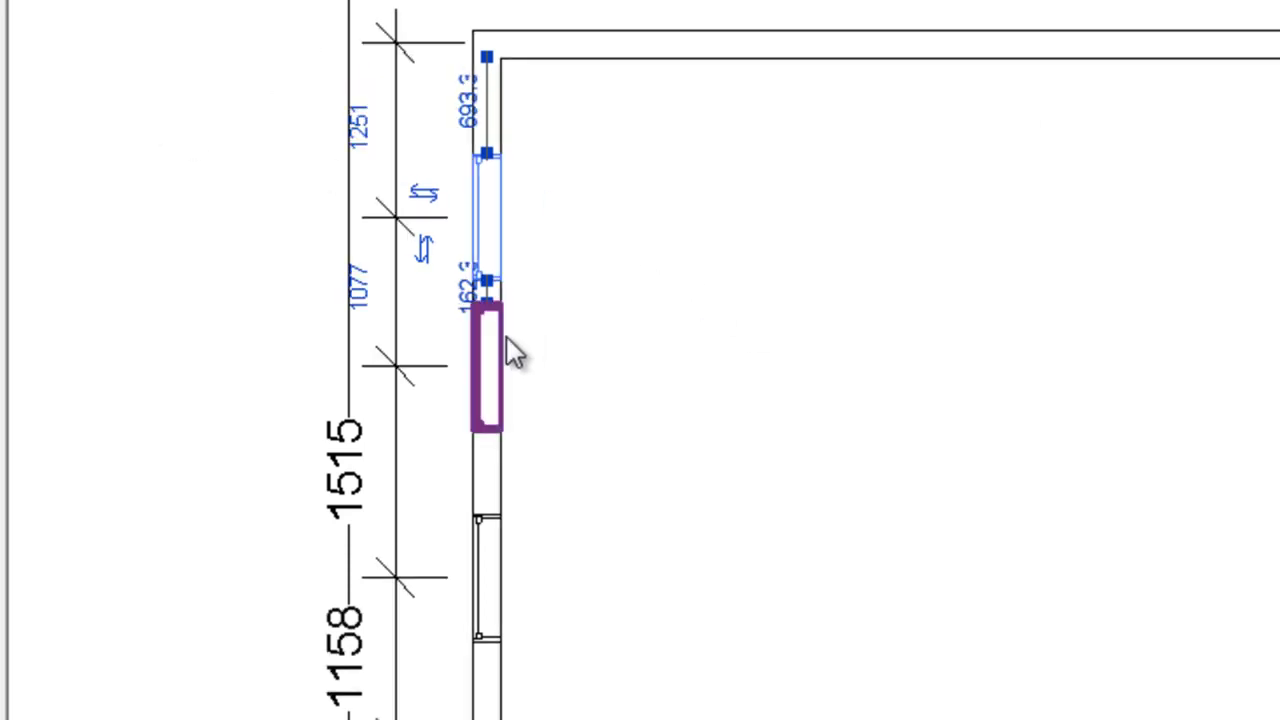
pyautogui.click(651, 343)
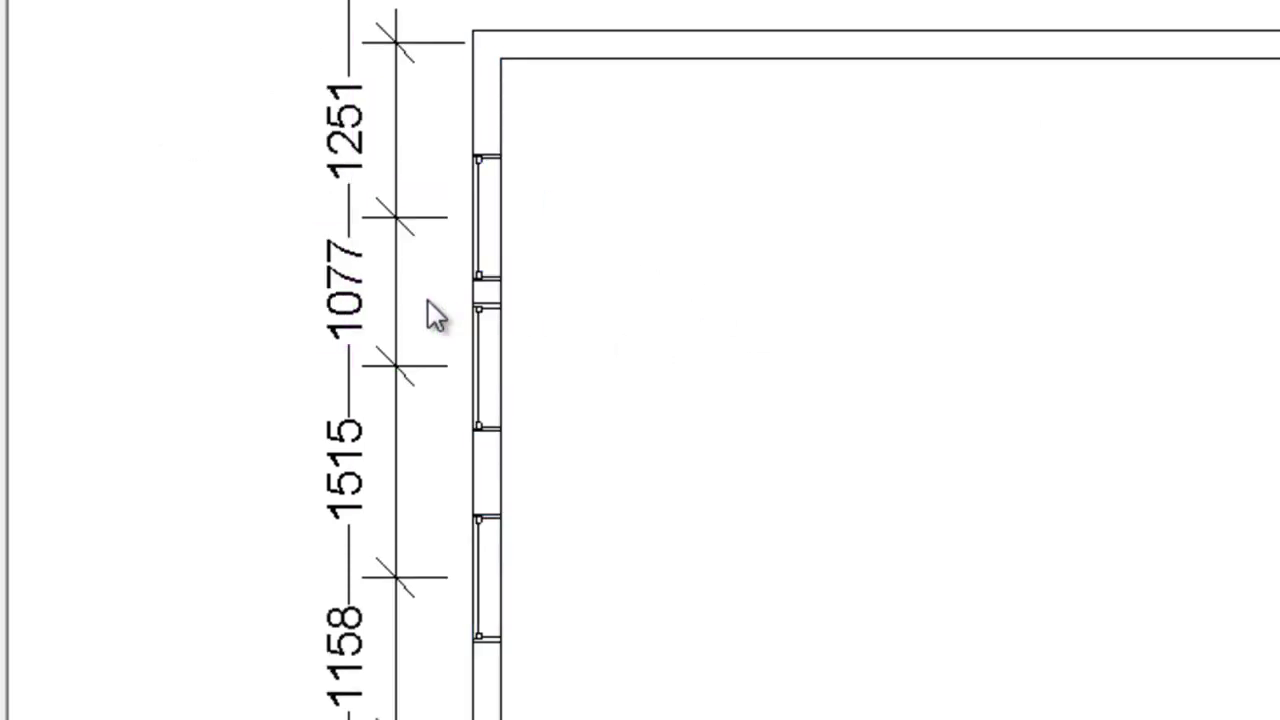
# Set the second window's 1077 and 1341 gaps to 1250.75
pyautogui.click(478, 283)
pyautogui.click(500, 357)
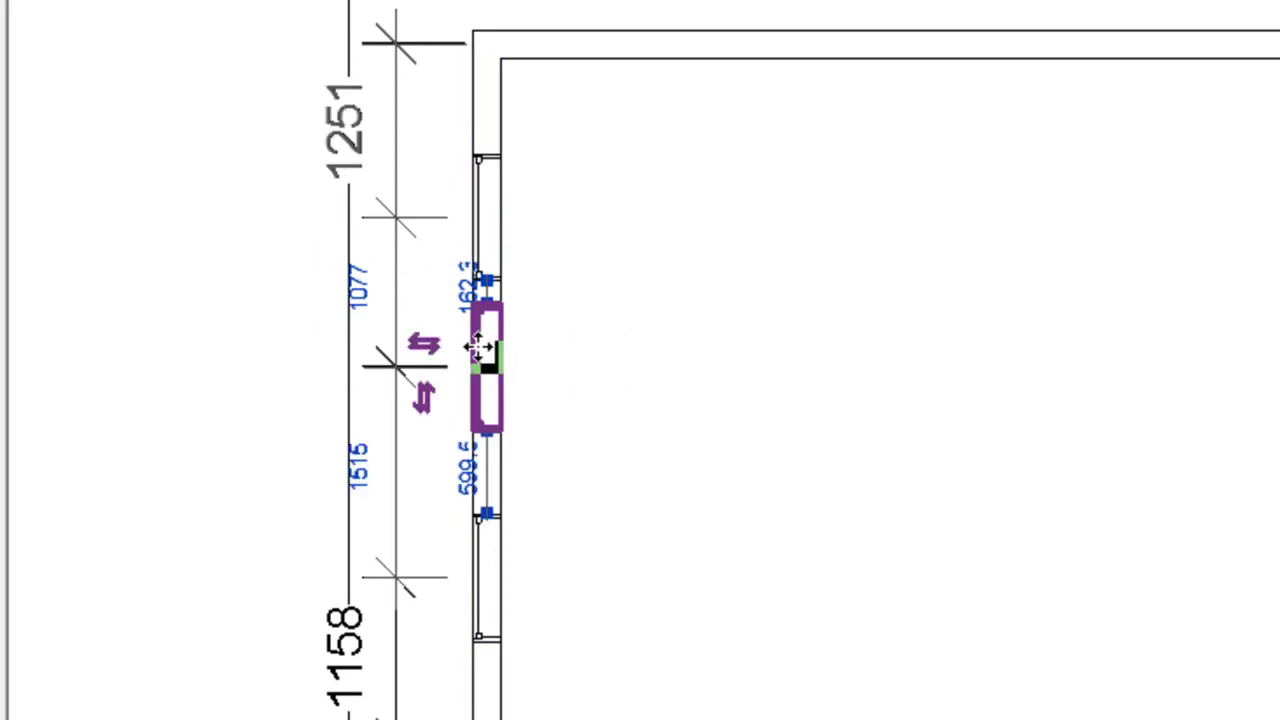
pyautogui.click(362, 292)
pyautogui.write('1250.75')
pyautogui.press('Return')
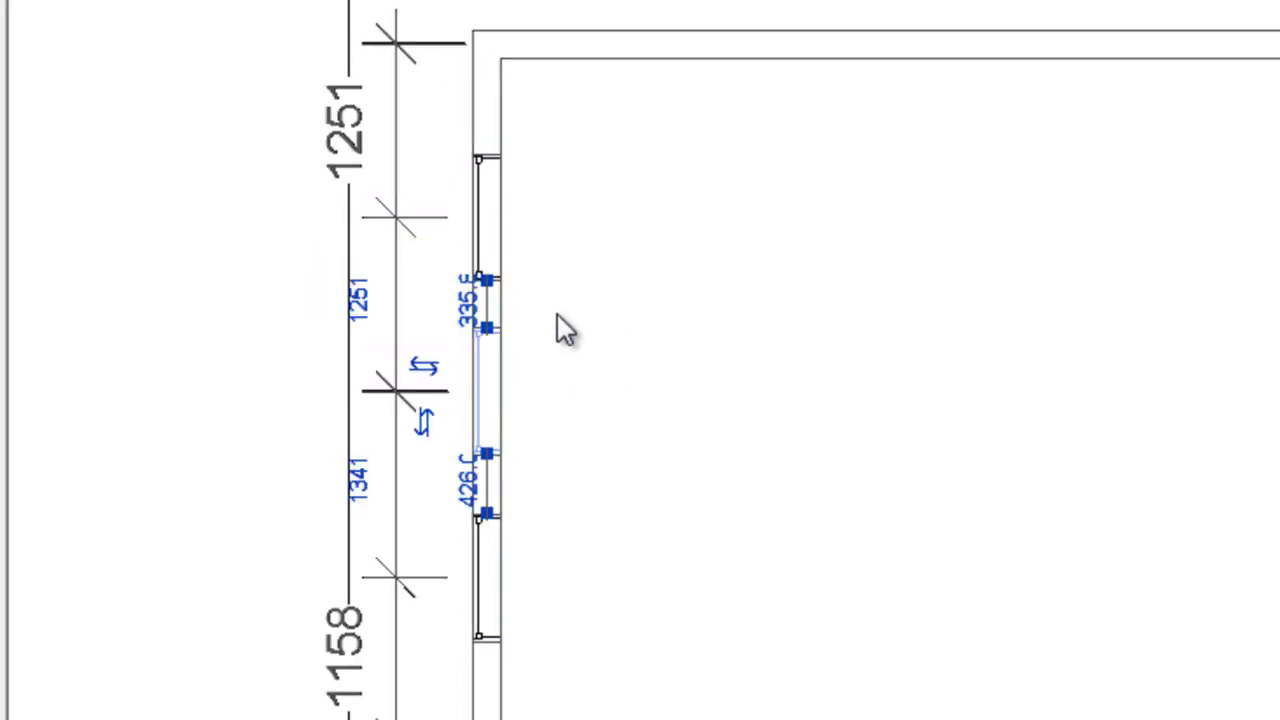
pyautogui.click(358, 482)
pyautogui.press('Return')
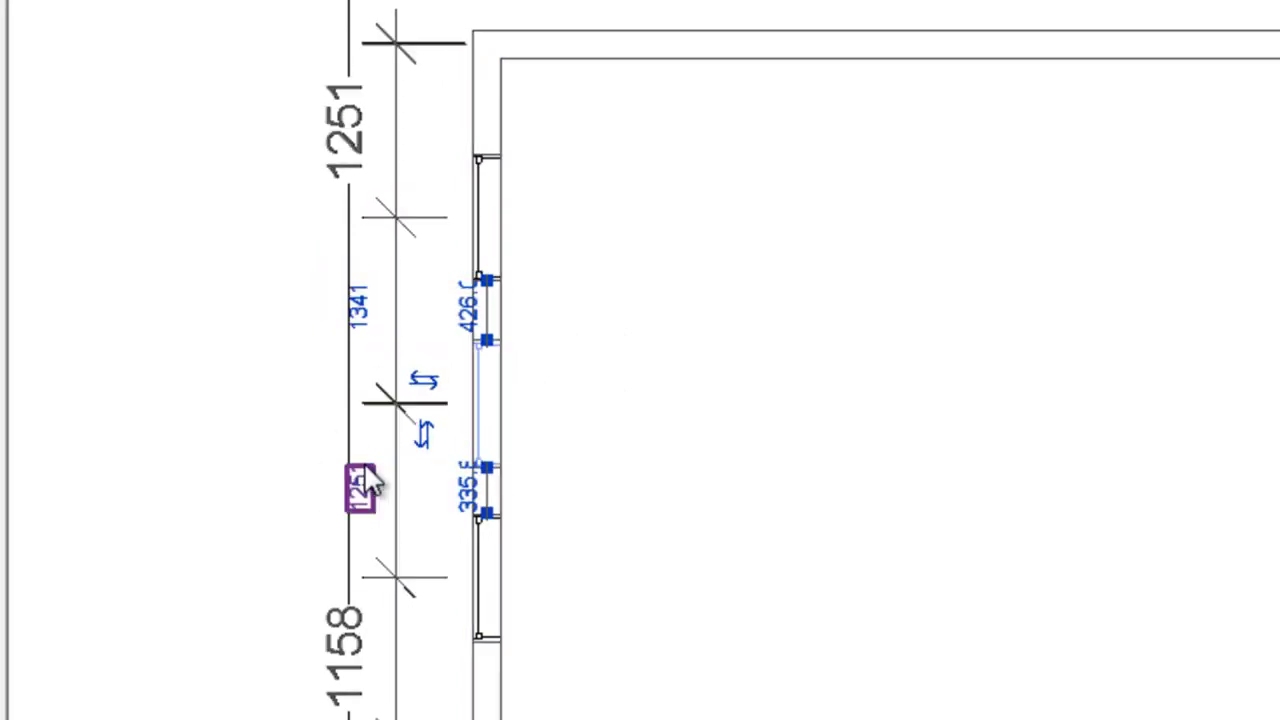
# Set the lower window's 1158 gap to 1250.75
pyautogui.click(490, 592)
pyautogui.click(360, 655)
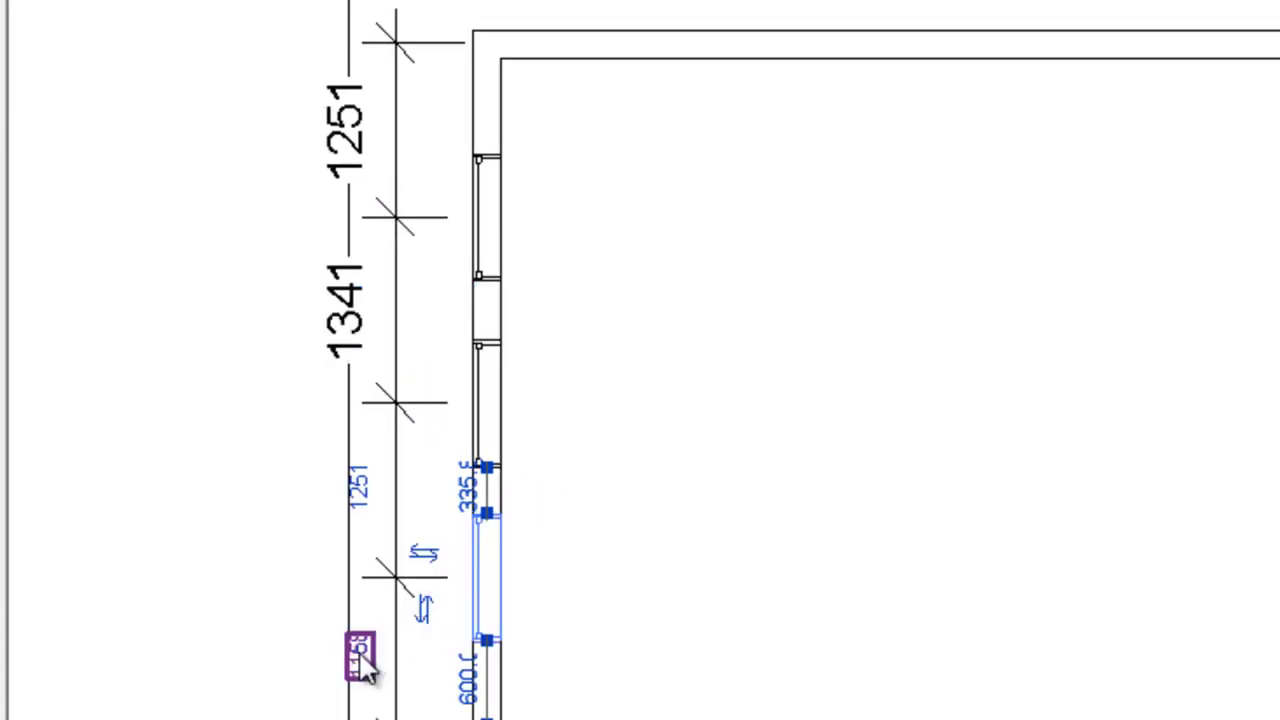
pyautogui.write('1250.75')
pyautogui.press('Return')
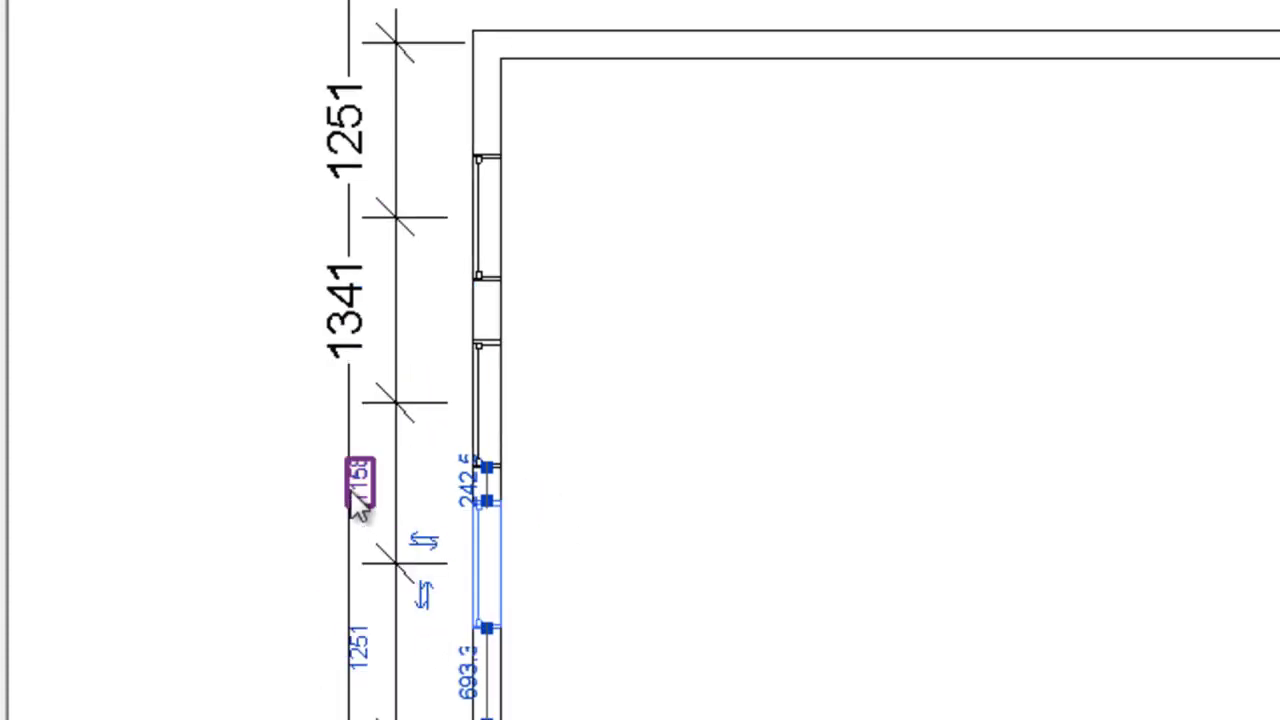
pyautogui.click(358, 480)
pyautogui.write('1250.75')
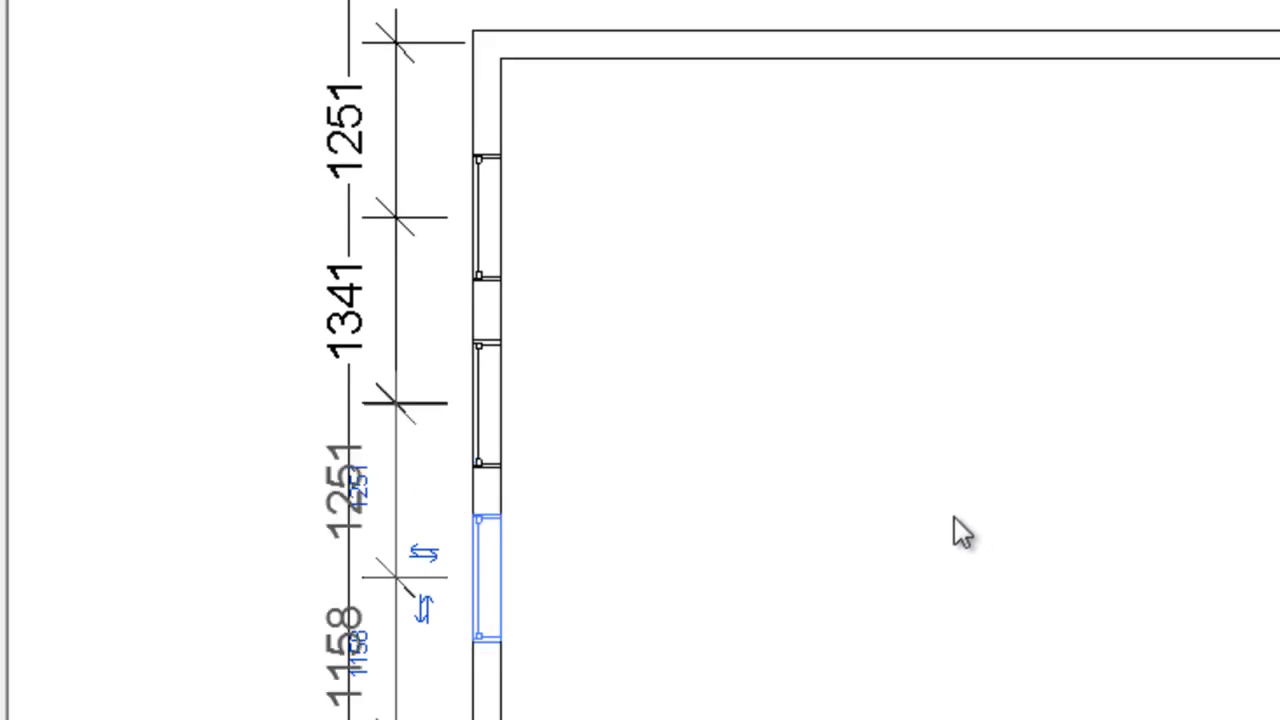
pyautogui.click(954, 522)
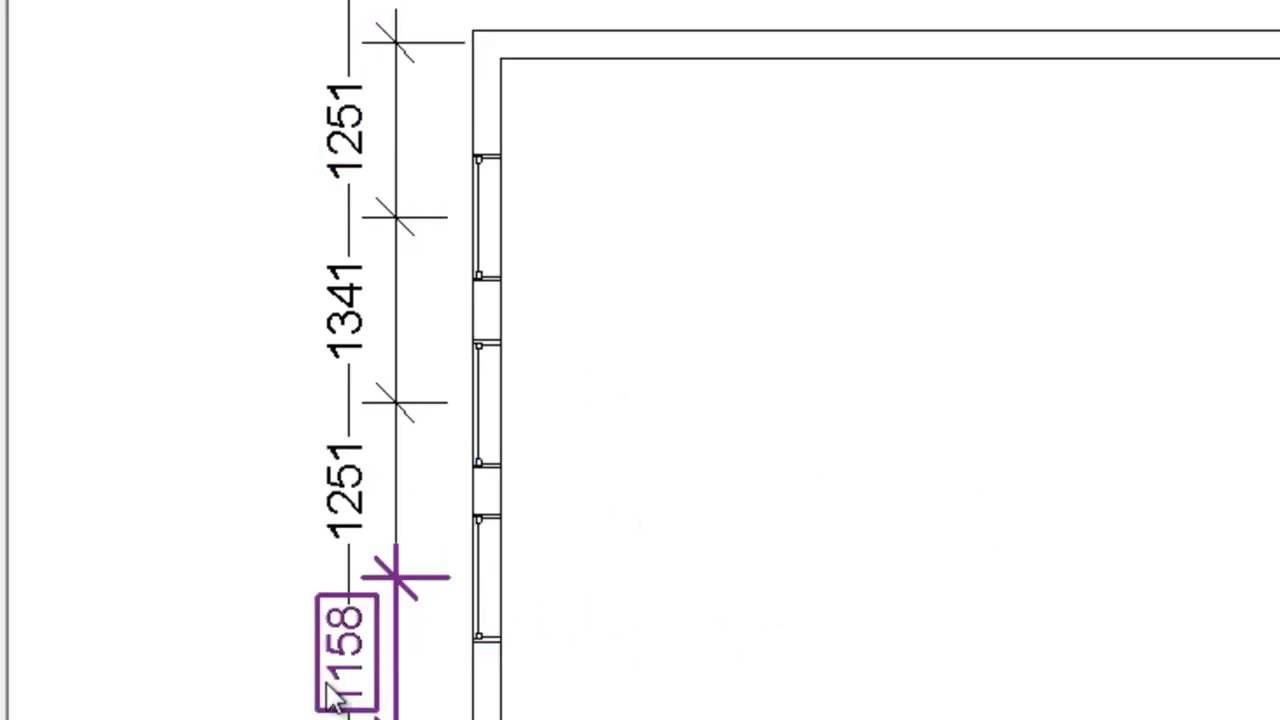
pyautogui.click(731, 625)
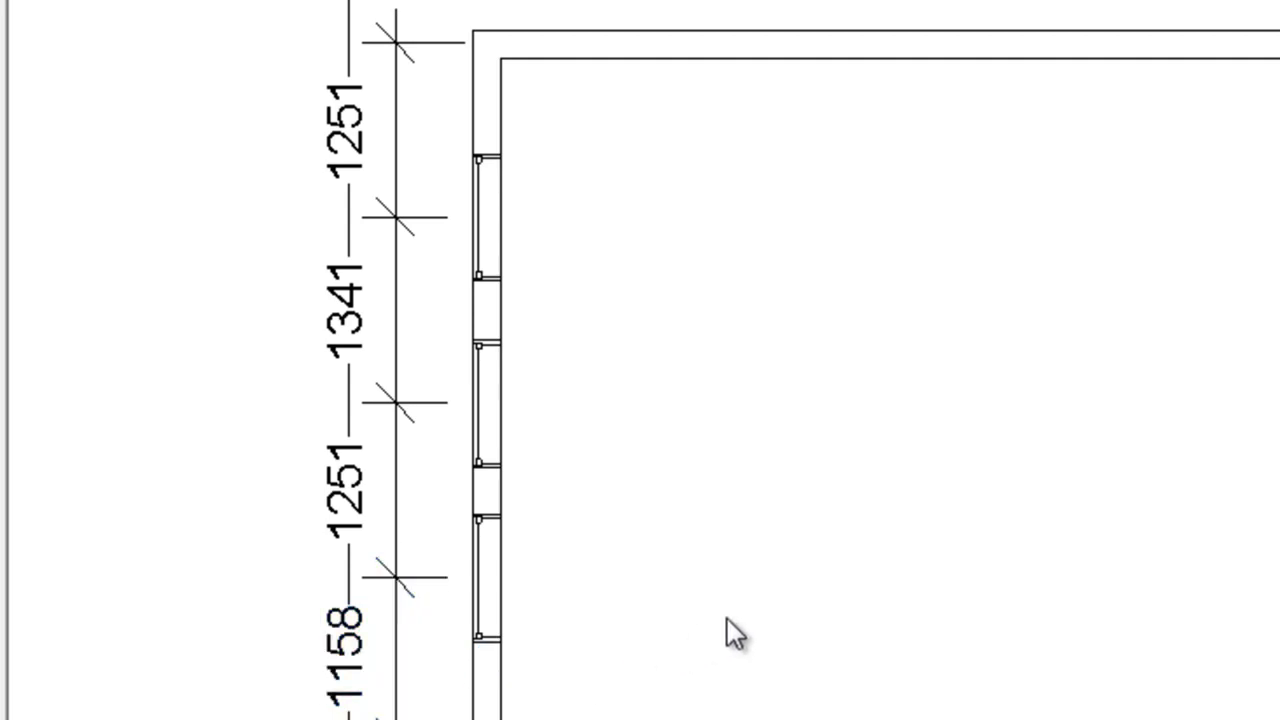
pyautogui.click(491, 594)
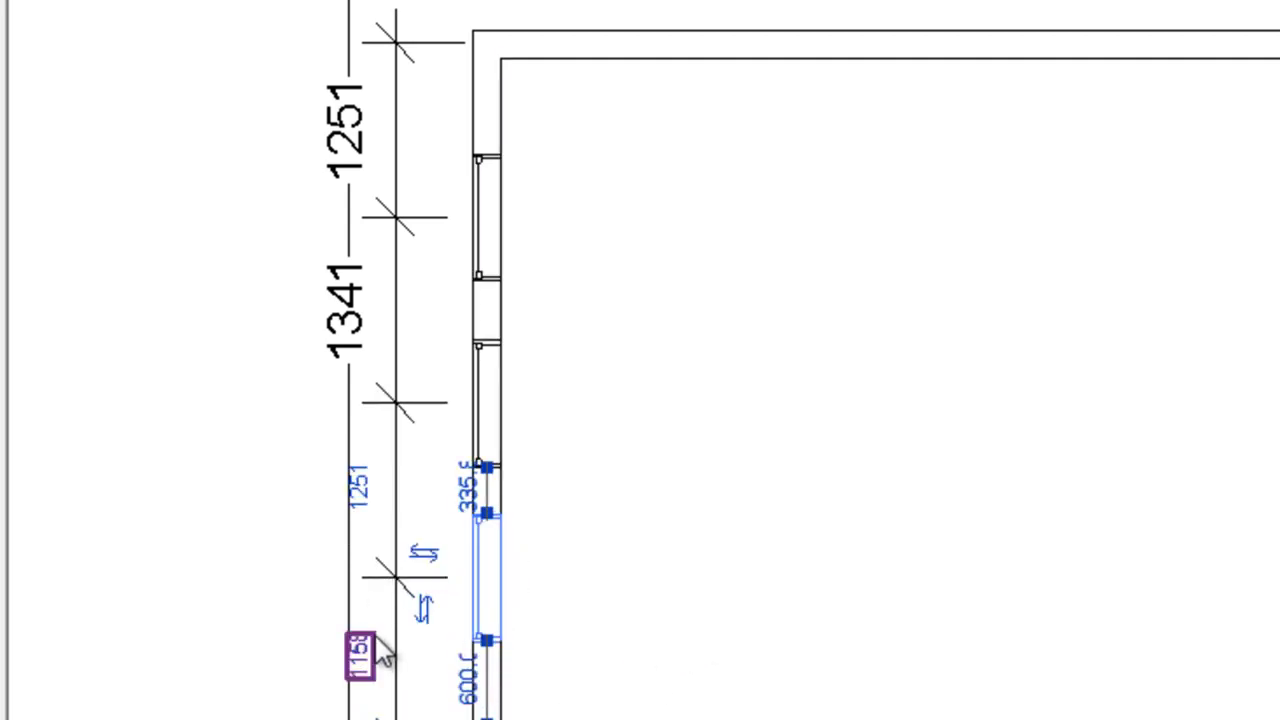
pyautogui.press('Return')
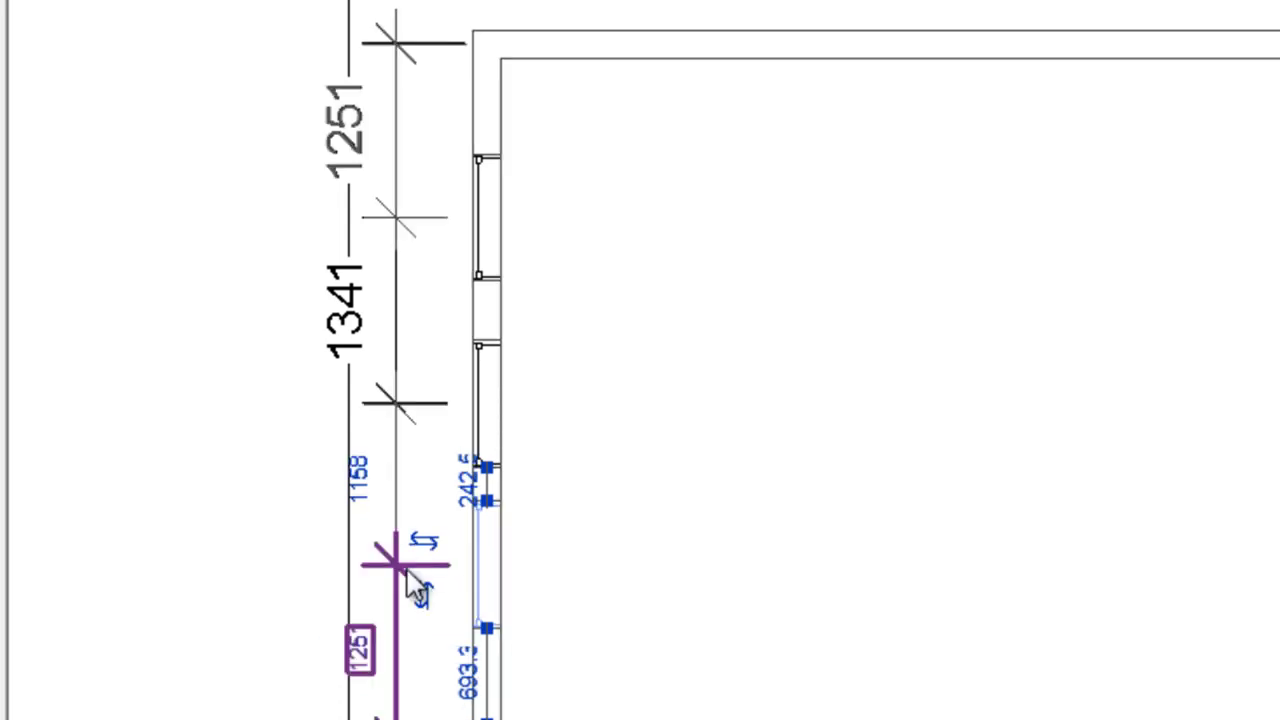
# Reset the middle and top window gaps to 1250.75 so the spacings read 1251
pyautogui.click(492, 418)
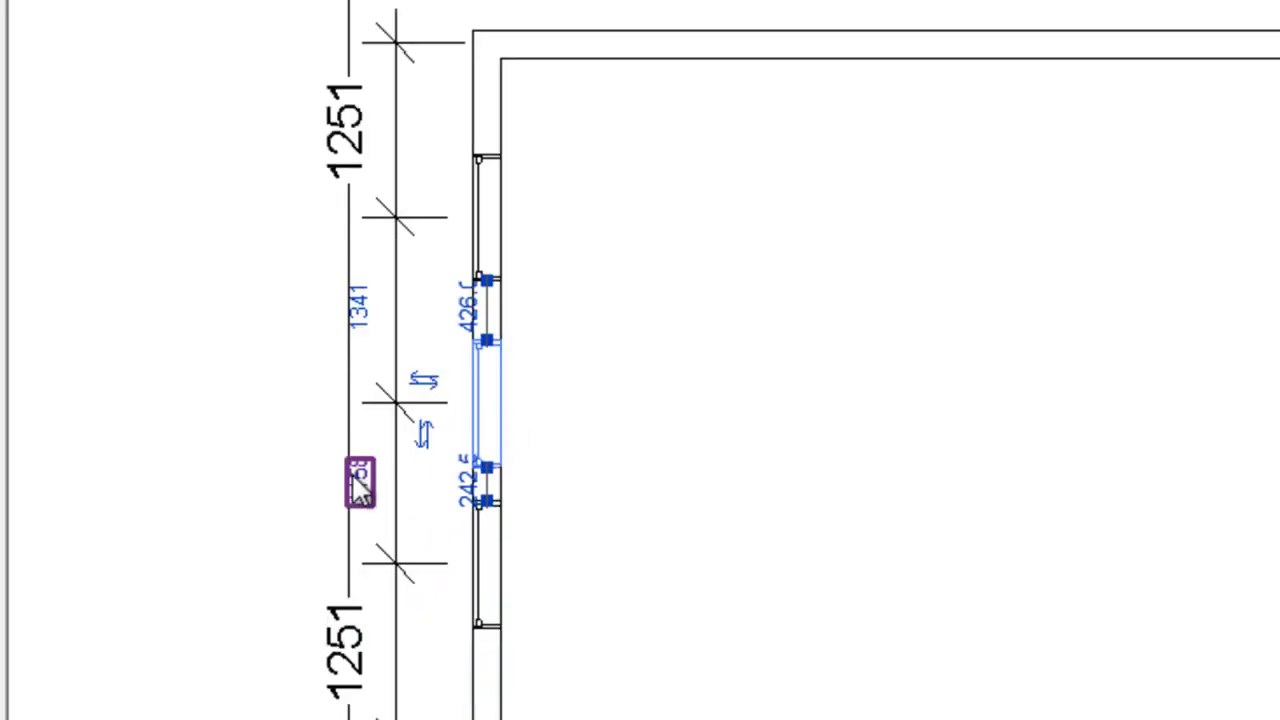
pyautogui.click(360, 476)
pyautogui.write('1250.75')
pyautogui.press('Return')
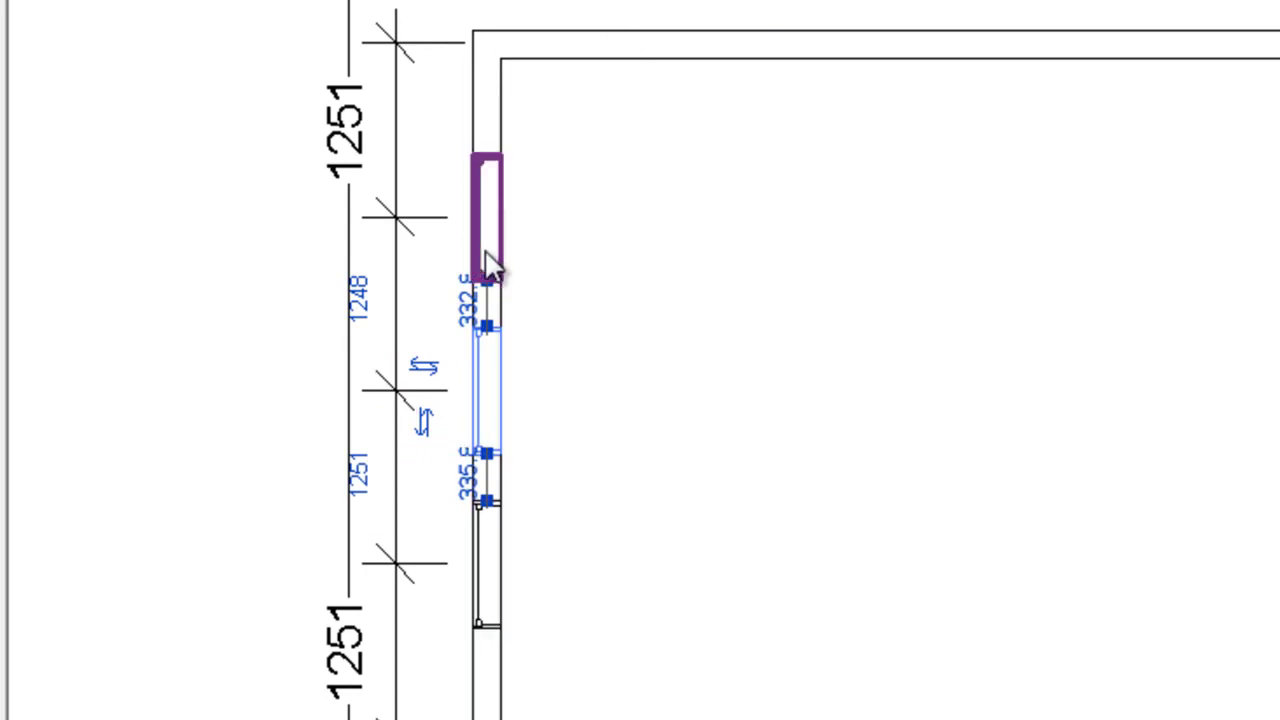
pyautogui.click(489, 250)
pyautogui.click(372, 305)
pyautogui.write('1250.75')
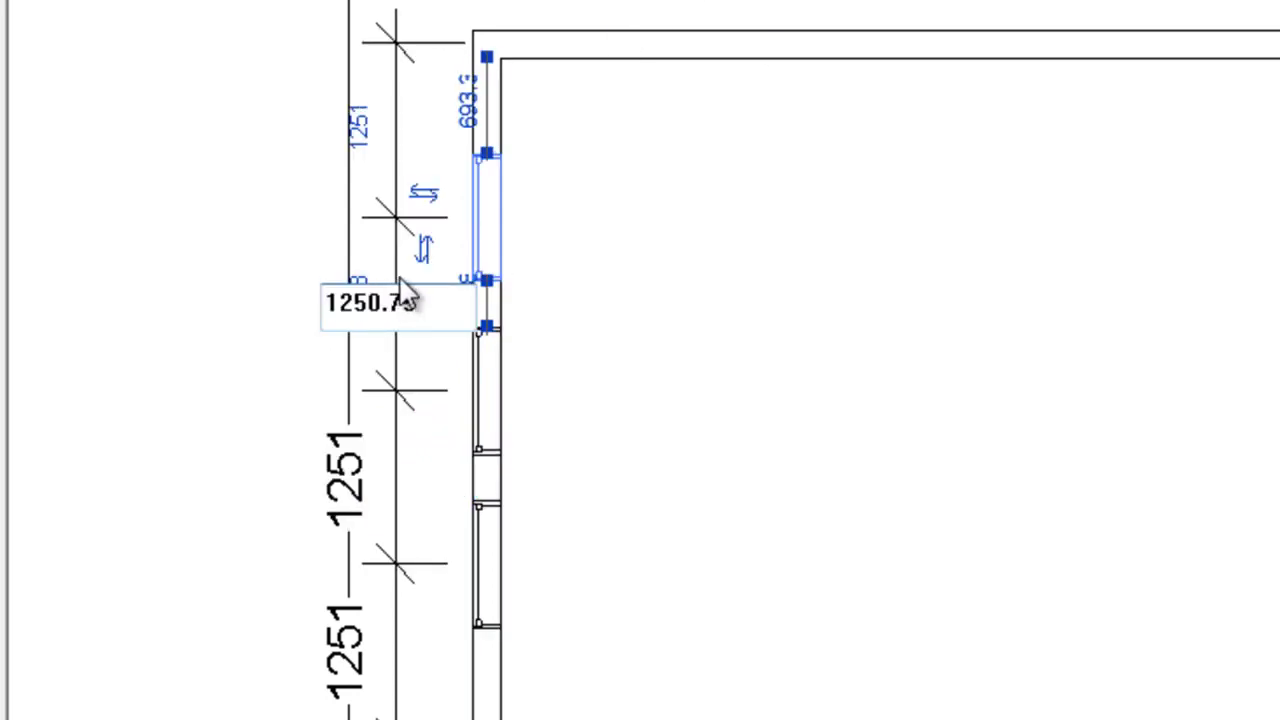
pyautogui.press('Return')
pyautogui.click(636, 141)
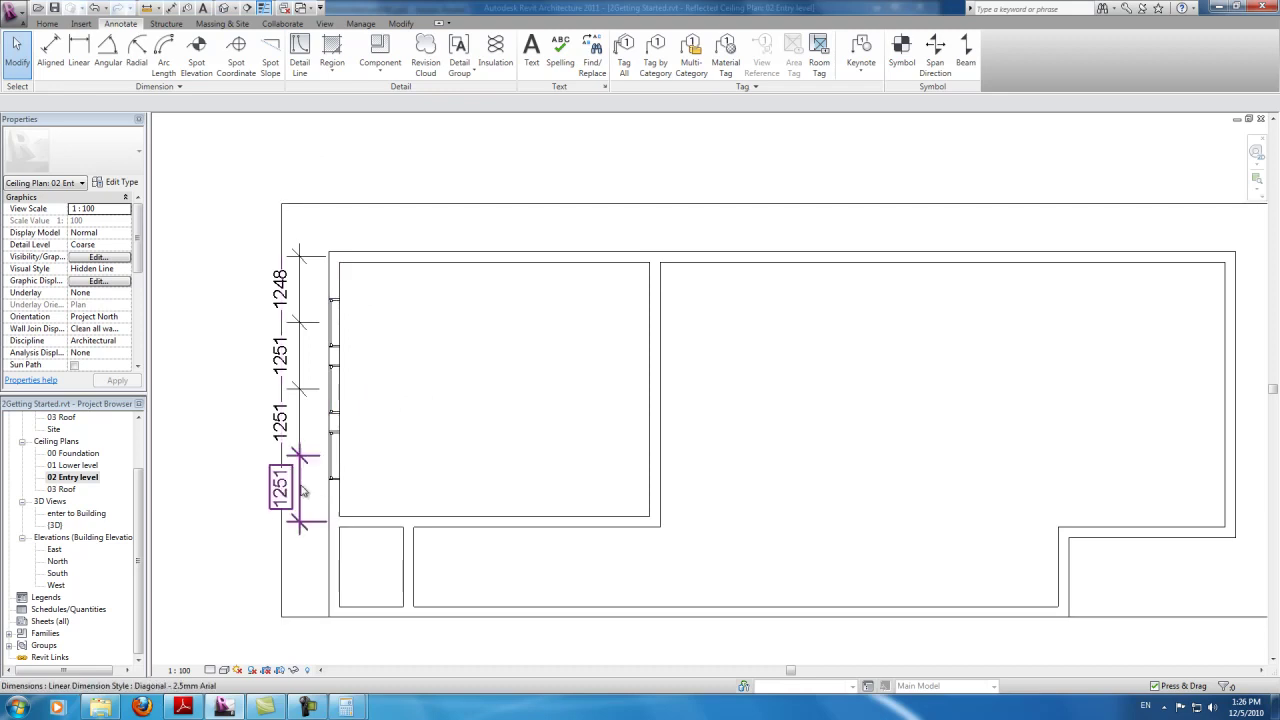
# Select and delete the spacing dimension string beside the west-wall windows
pyautogui.moveTo(305, 488)
pyautogui.mouseDown()
pyautogui.moveTo(301, 326)
pyautogui.moveTo(317, 289)
pyautogui.mouseUp()
pyautogui.press('Delete')
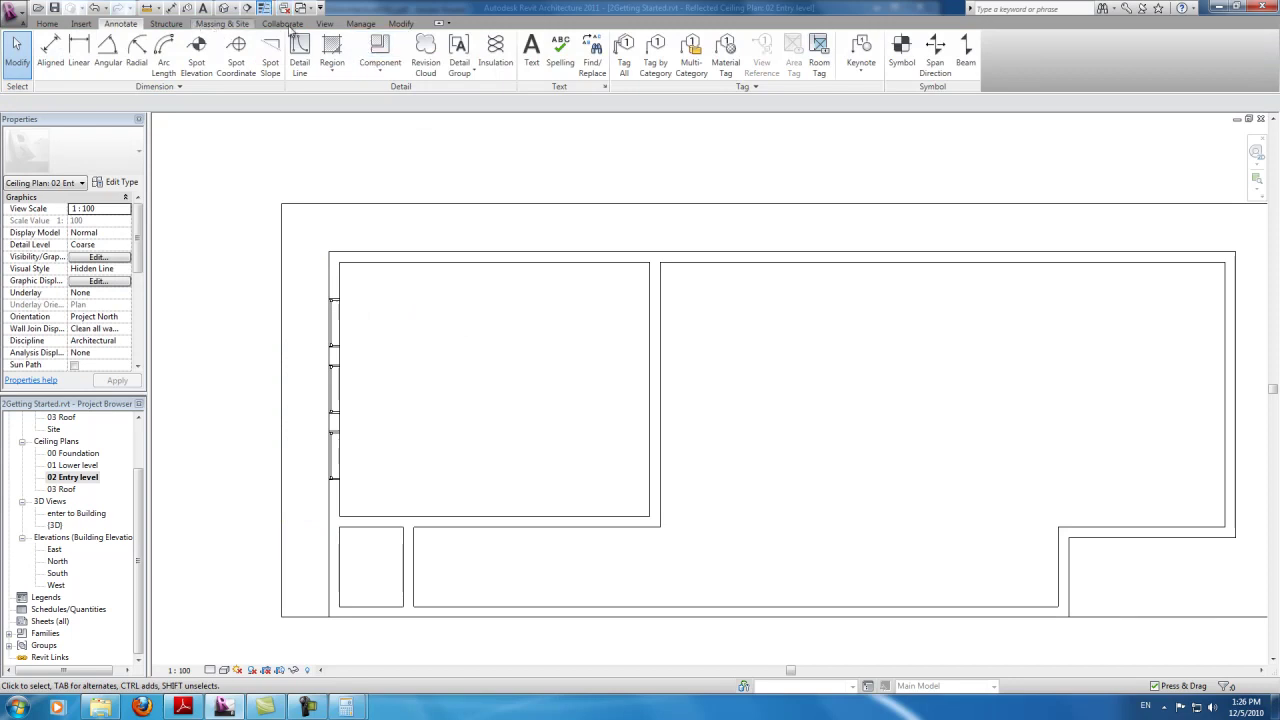
pyautogui.click(334, 24)
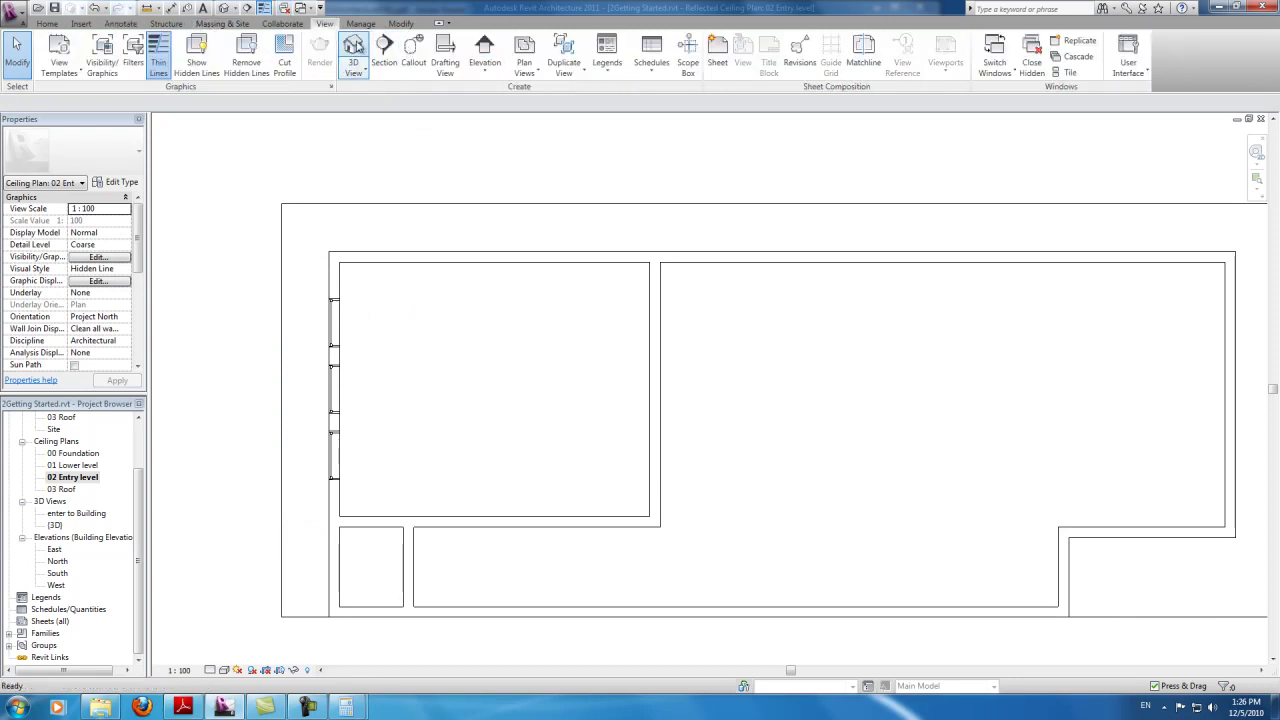
# Open the default {3D} view and orbit from front to elevated angles to inspect the casement windows
pyautogui.click(355, 47)
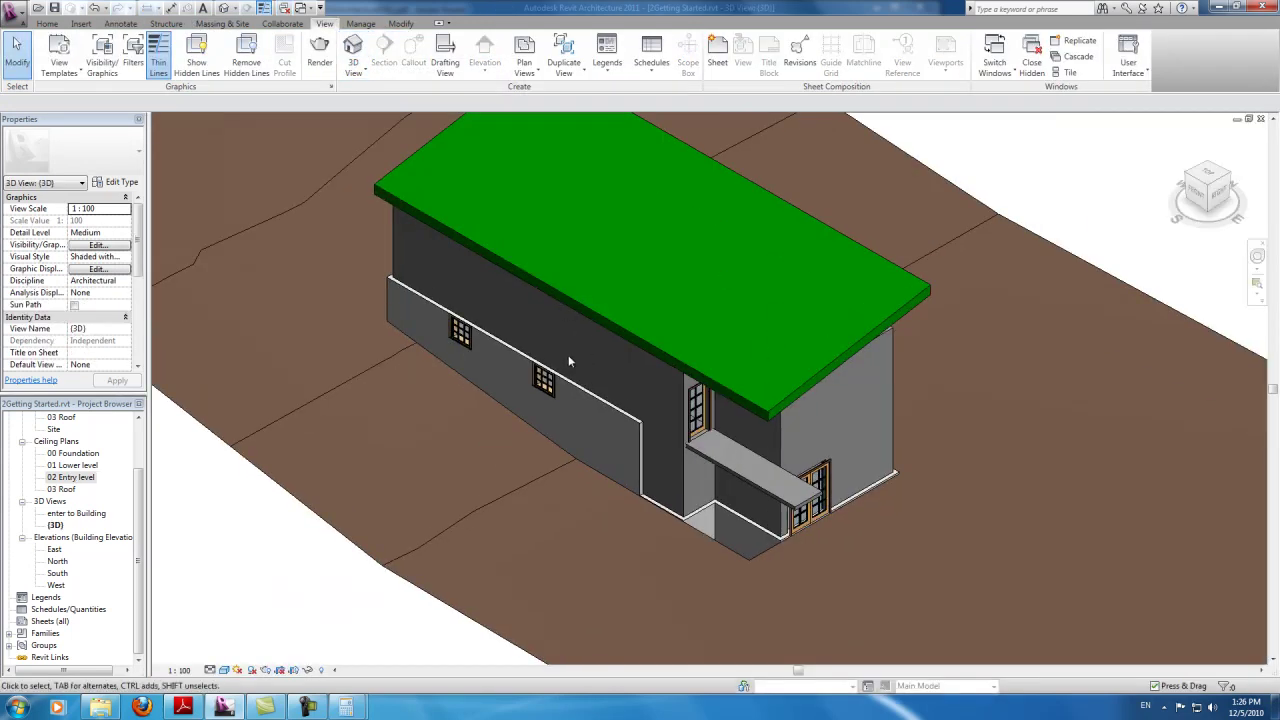
pyautogui.moveTo(1220, 200)
pyautogui.mouseDown()
pyautogui.moveTo(1138, 222)
pyautogui.moveTo(414, 166)
pyautogui.moveTo(330, 222)
pyautogui.mouseUp()
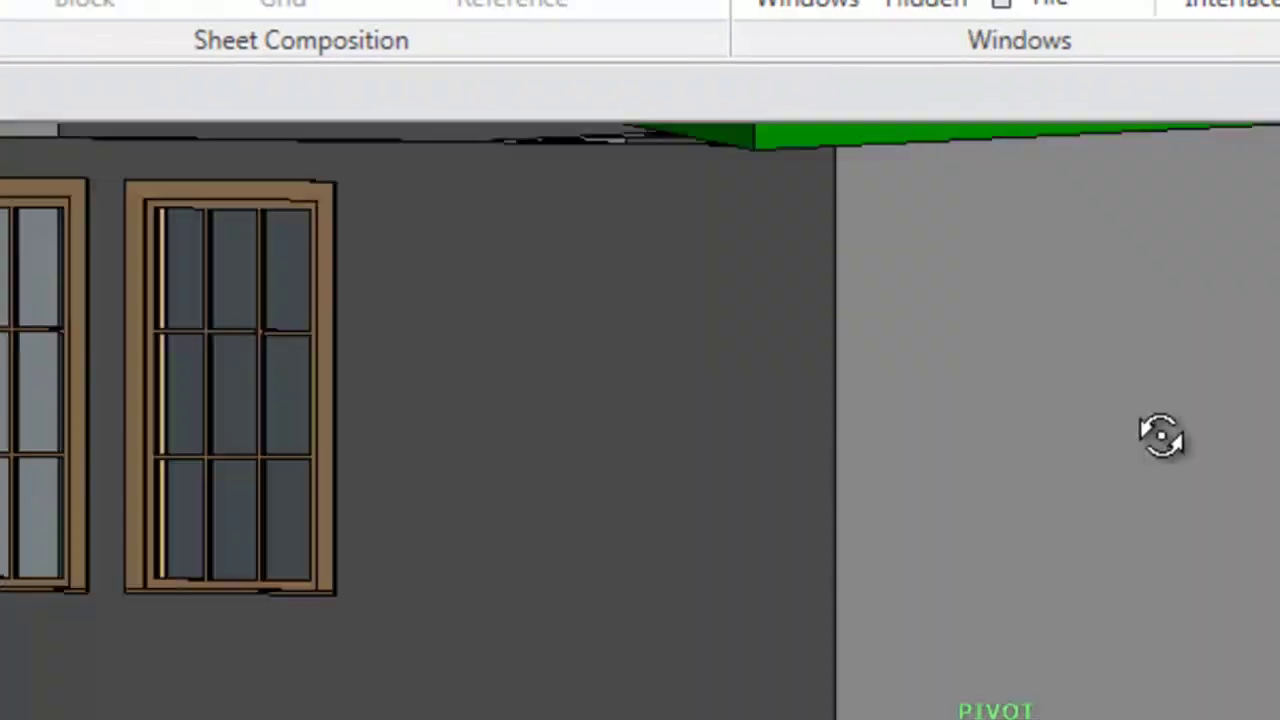
pyautogui.moveTo(1160, 434); pyautogui.dragTo(282, 468)
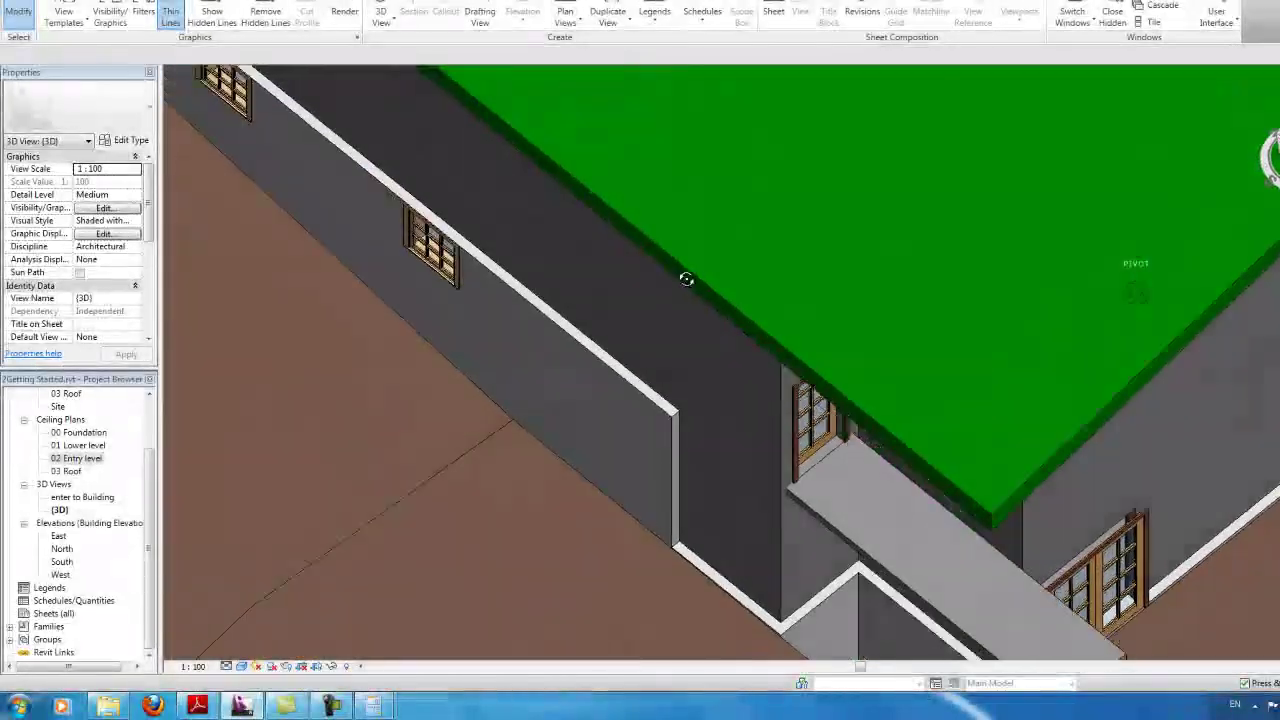
pyautogui.keyDown('shift'); pyautogui.moveTo(686, 279); pyautogui.dragTo(694, 266, button='middle'); pyautogui.keyUp('shift')
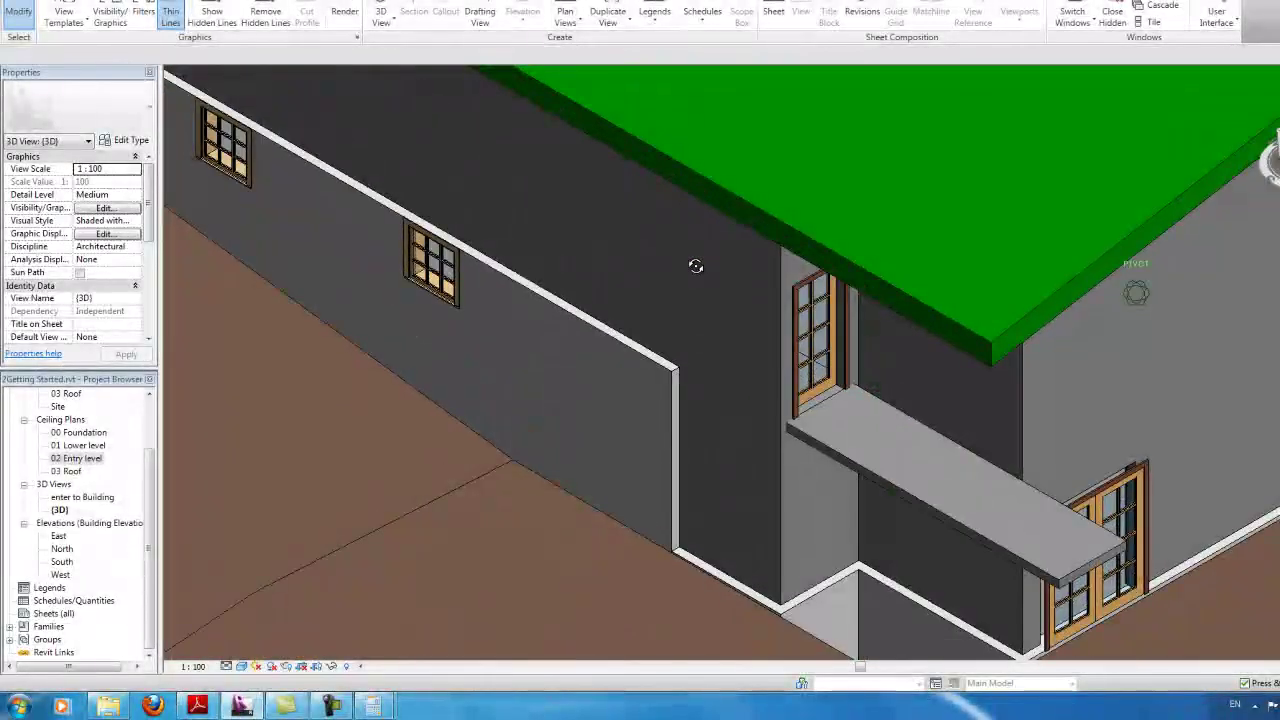
pyautogui.scroll(-5, 1063, 260)
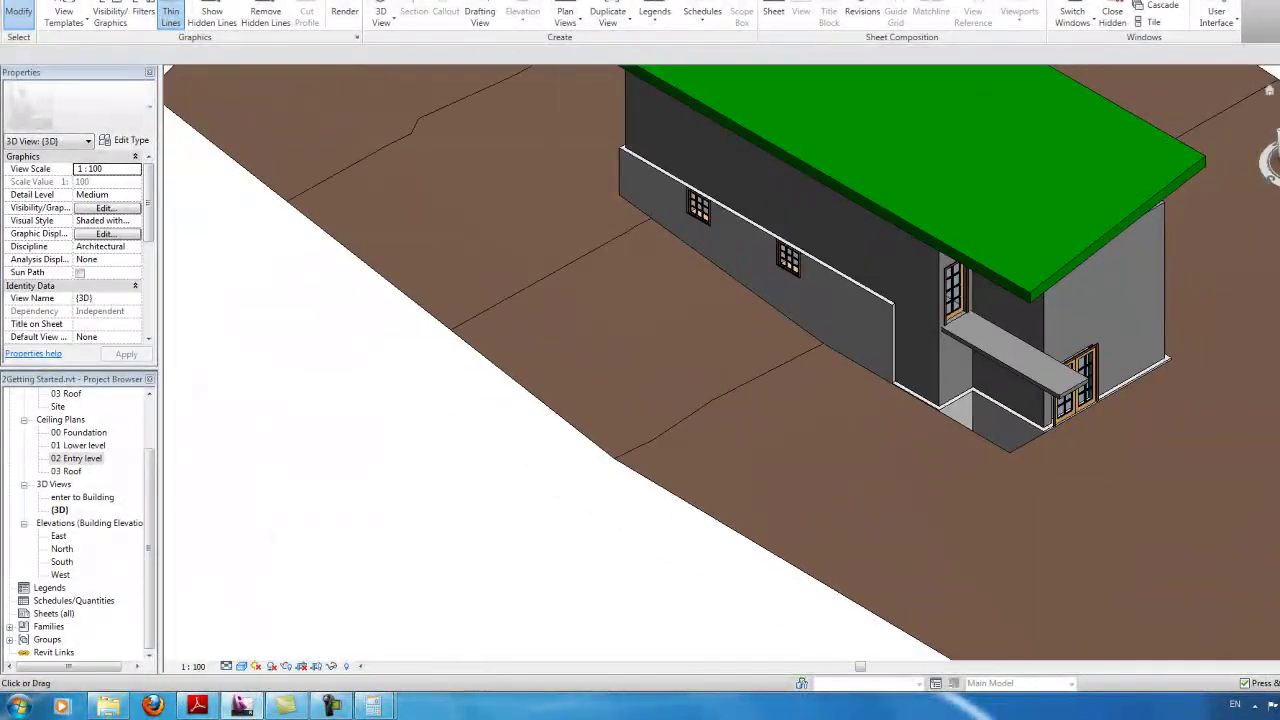
pyautogui.click(1268, 160)
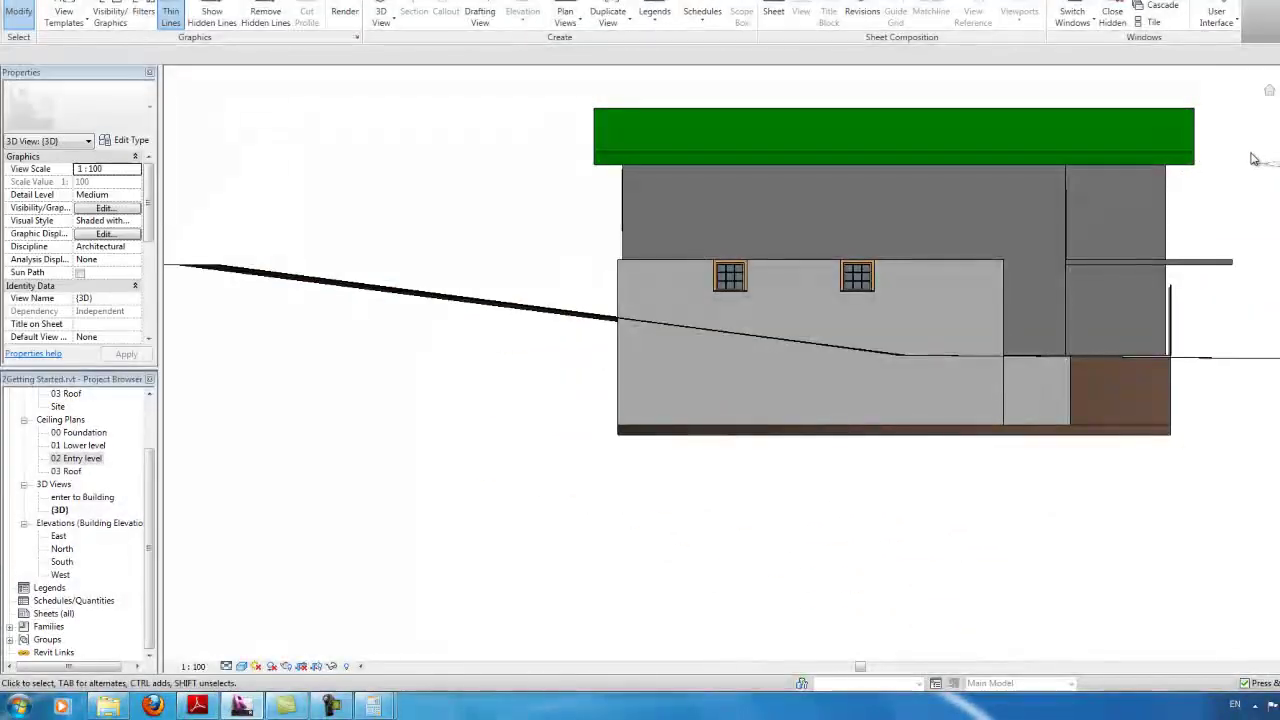
pyautogui.keyDown('shift'); pyautogui.moveTo(700, 300); pyautogui.dragTo(808, 238, button='middle'); pyautogui.keyUp('shift')
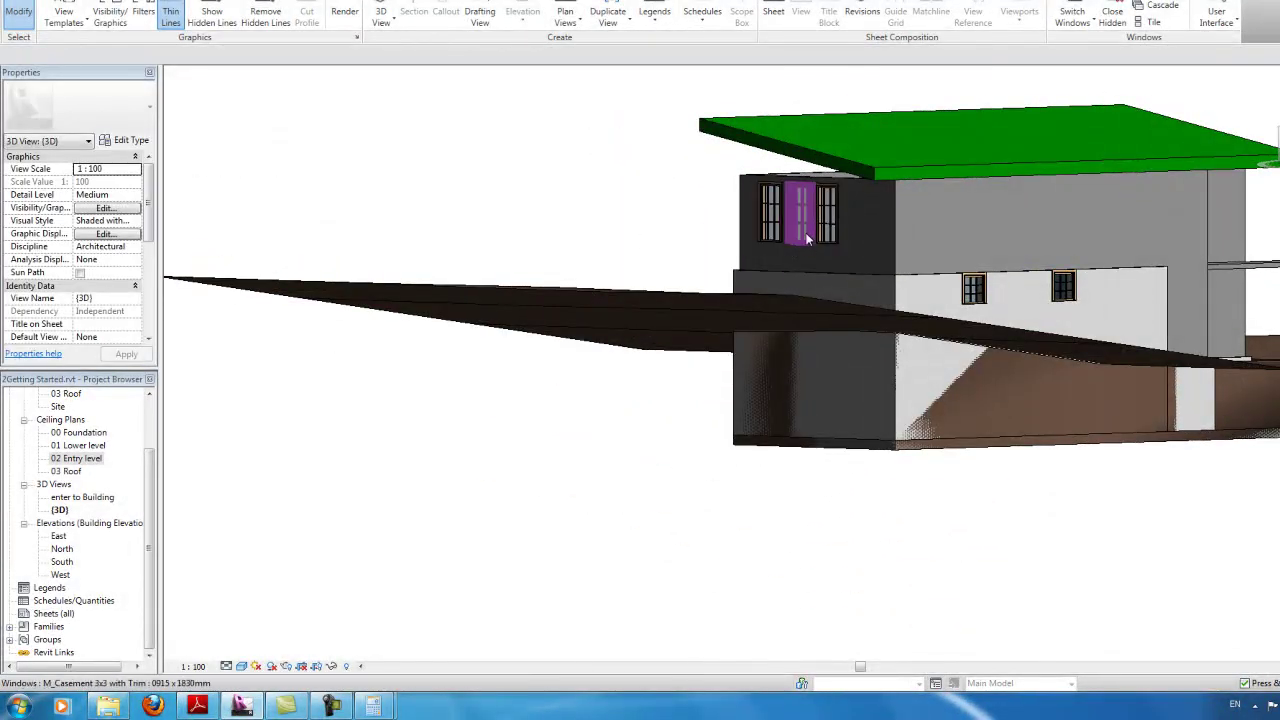
pyautogui.moveTo(820, 180)
pyautogui.keyDown('shift'); pyautogui.mouseDown(button='middle')
pyautogui.moveTo(980, 330)
pyautogui.moveTo(1016, 276)
pyautogui.moveTo(673, 220)
pyautogui.moveTo(703, 237)
pyautogui.moveTo(783, 200)
pyautogui.moveTo(783, 166)
pyautogui.moveTo(760, 195)
pyautogui.mouseUp(button='middle'); pyautogui.keyUp('shift')
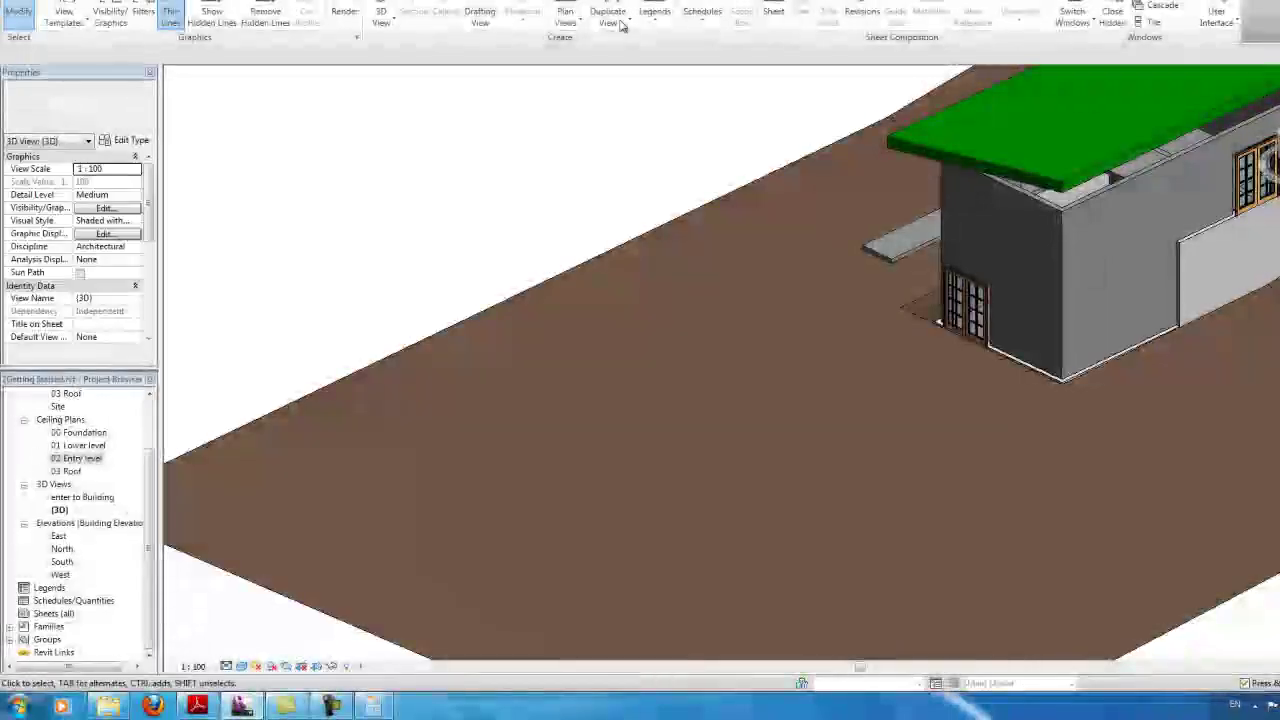